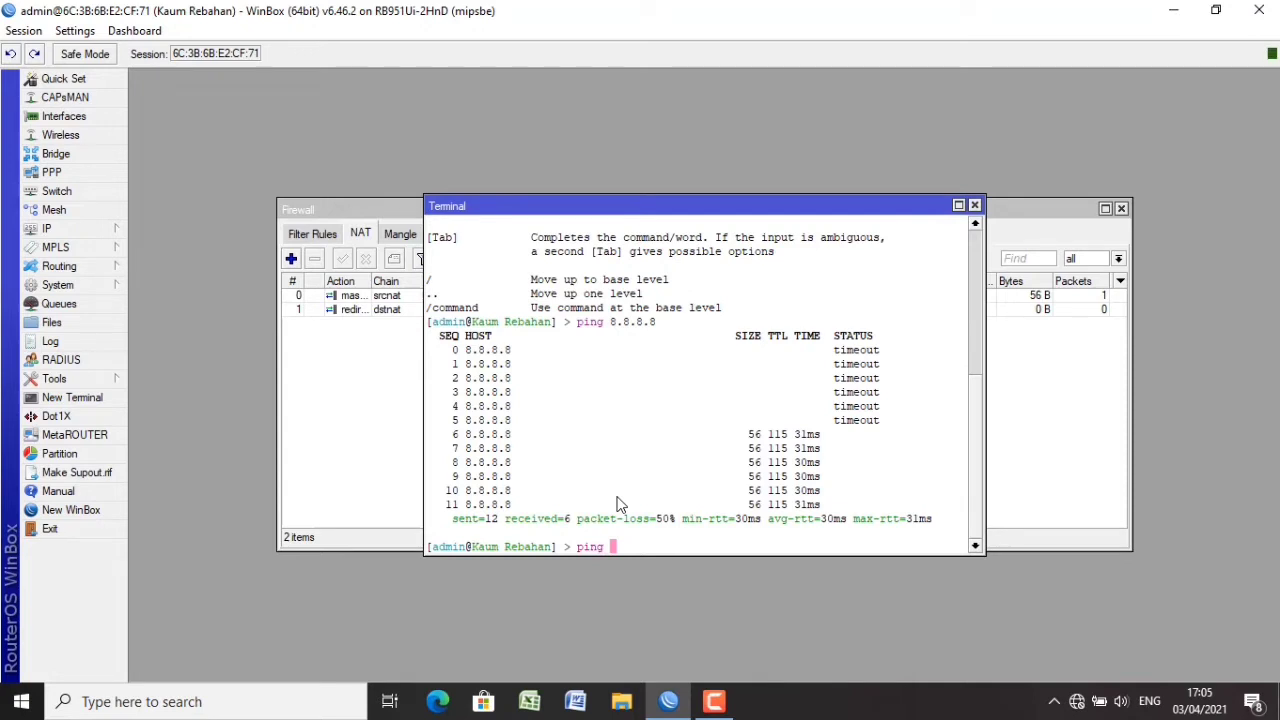
Ping google.com from the WinBox terminal and stop after three replies with 0% loss.
type("google.com")
key("Return")
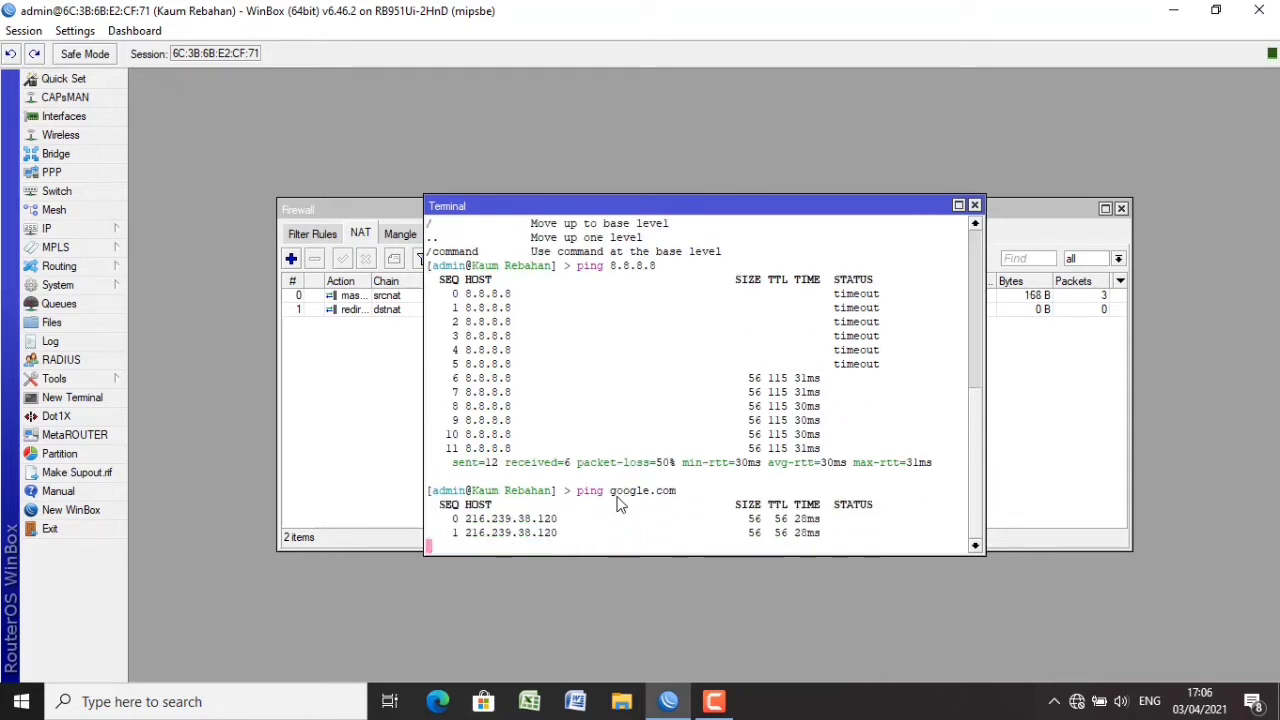
key("ctrl+c")
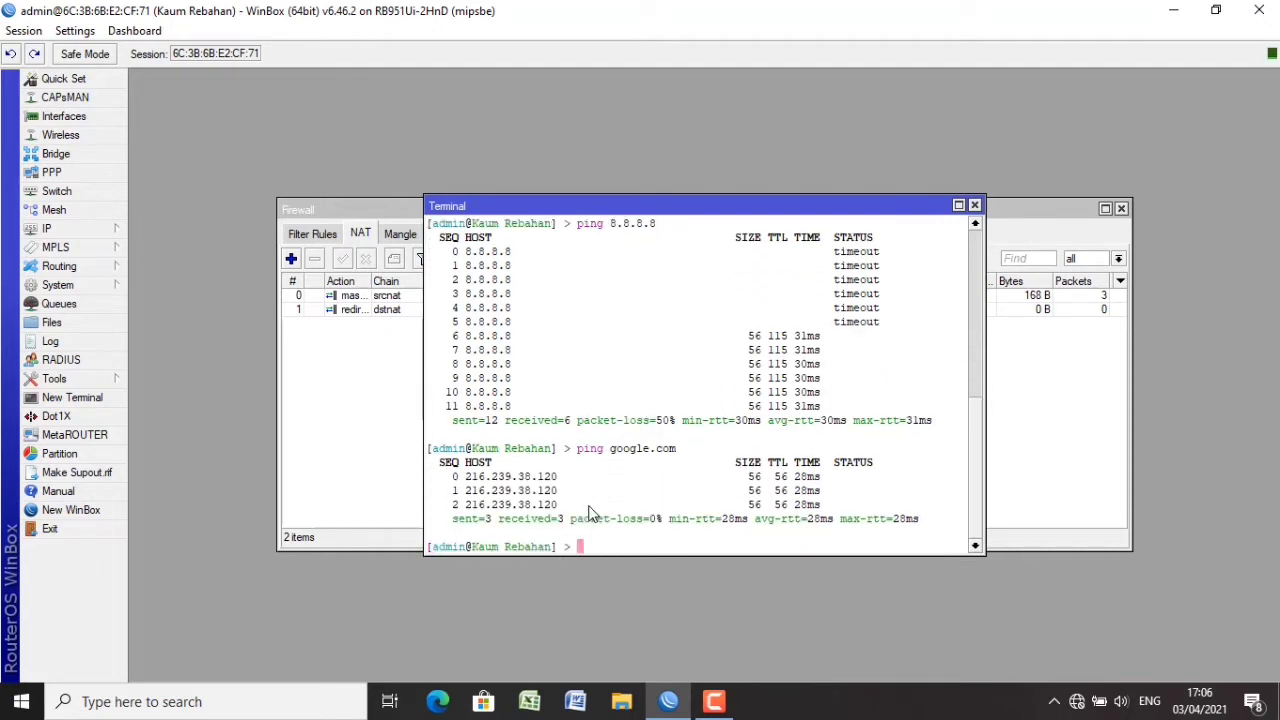
left_click(300, 697)
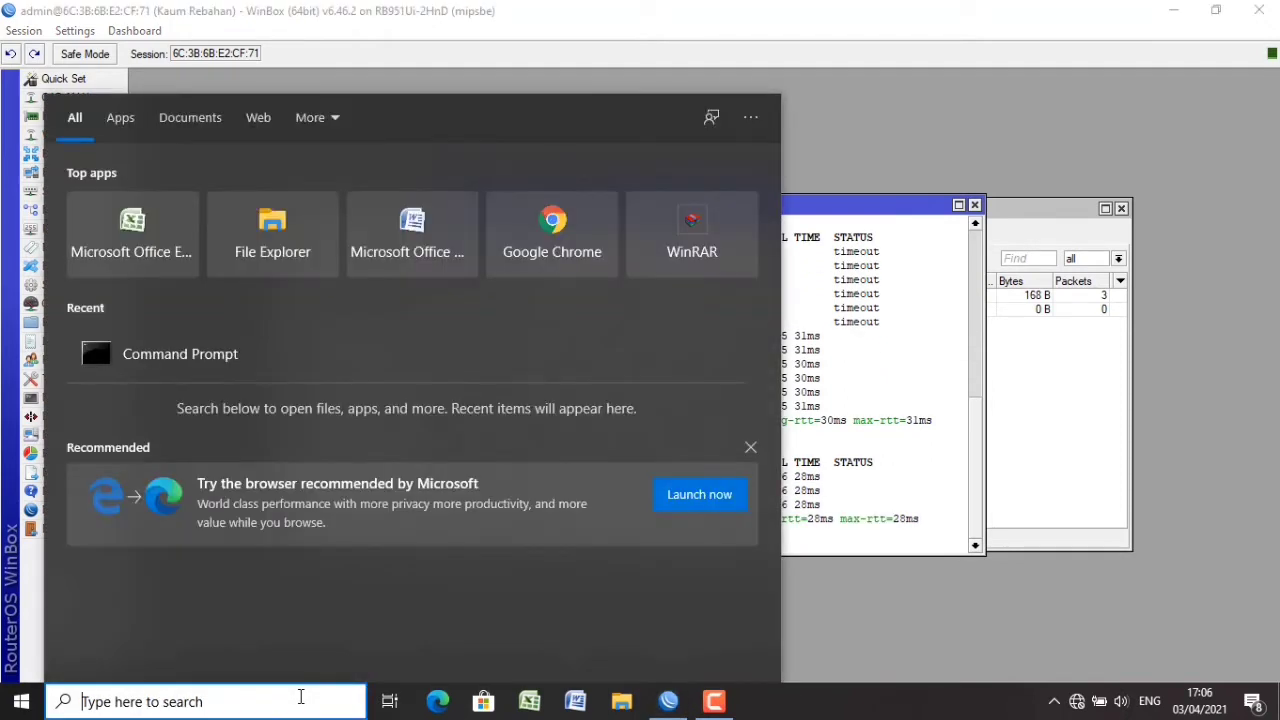
Open Command Prompt and ping 8.8.8.8, getting four replies with 0% loss.
type("cmd")
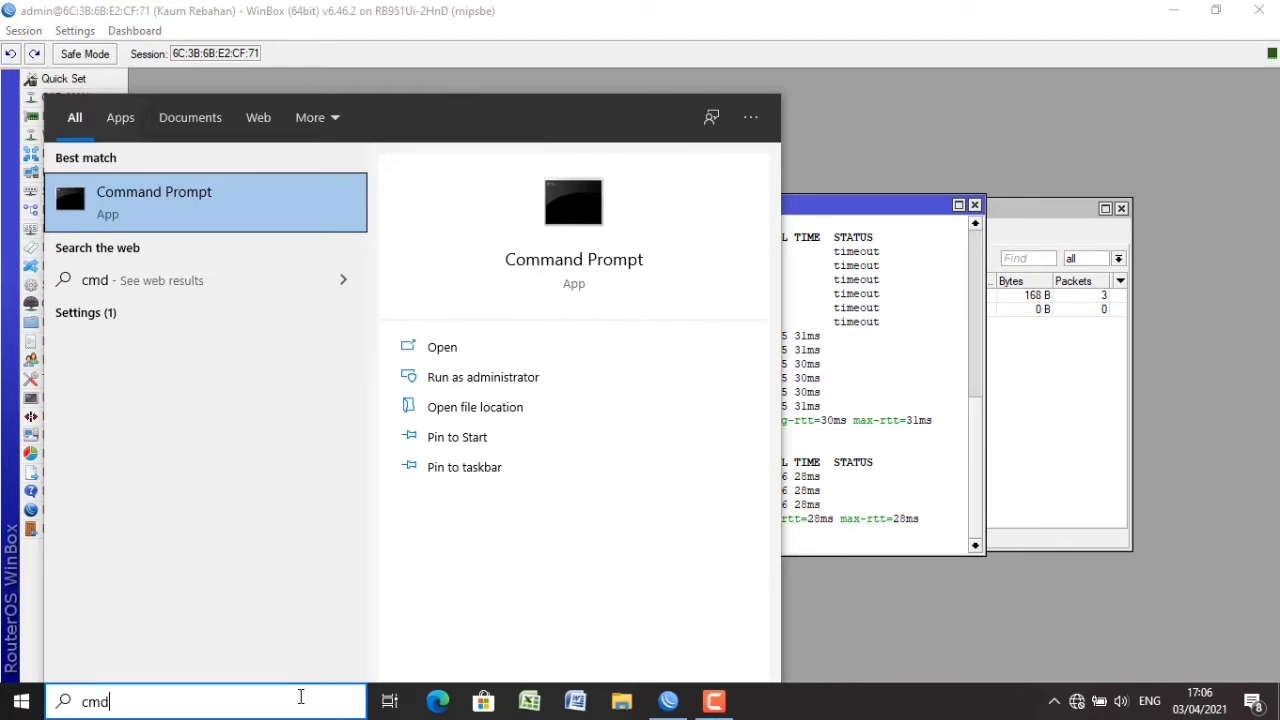
key("Return")
type("pin")
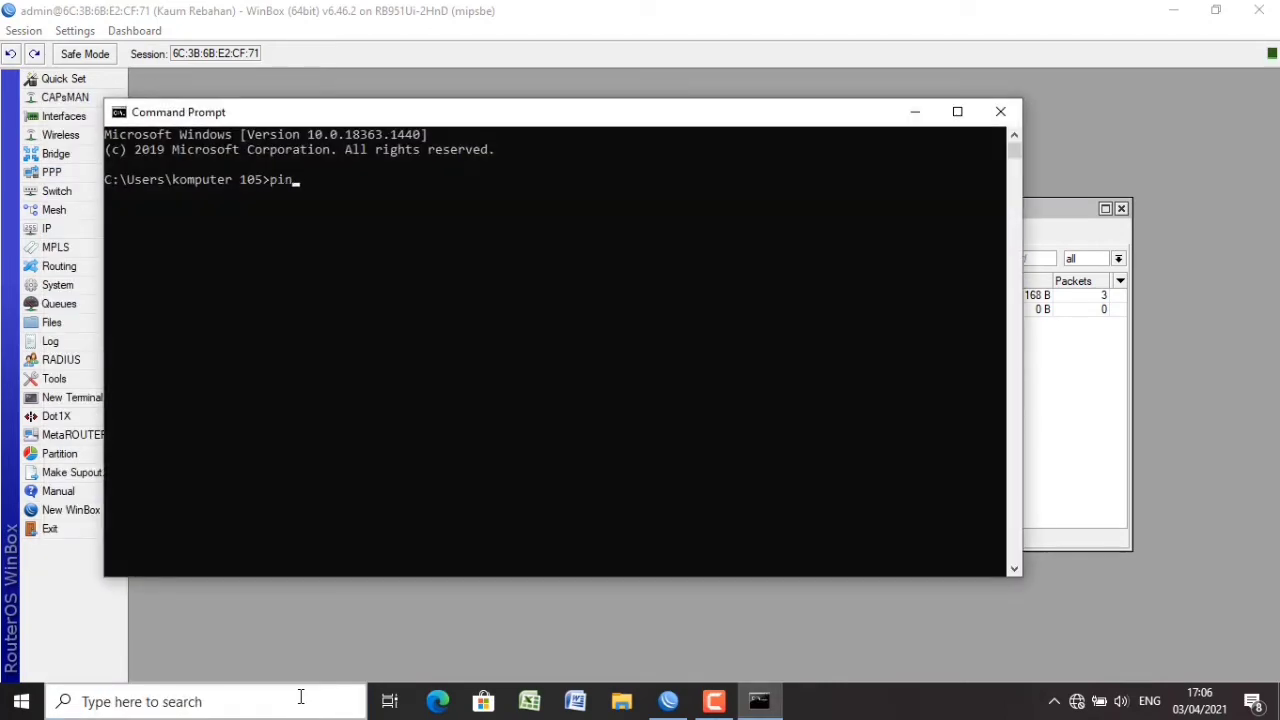
type("g 8.8.8.8")
key("Return")
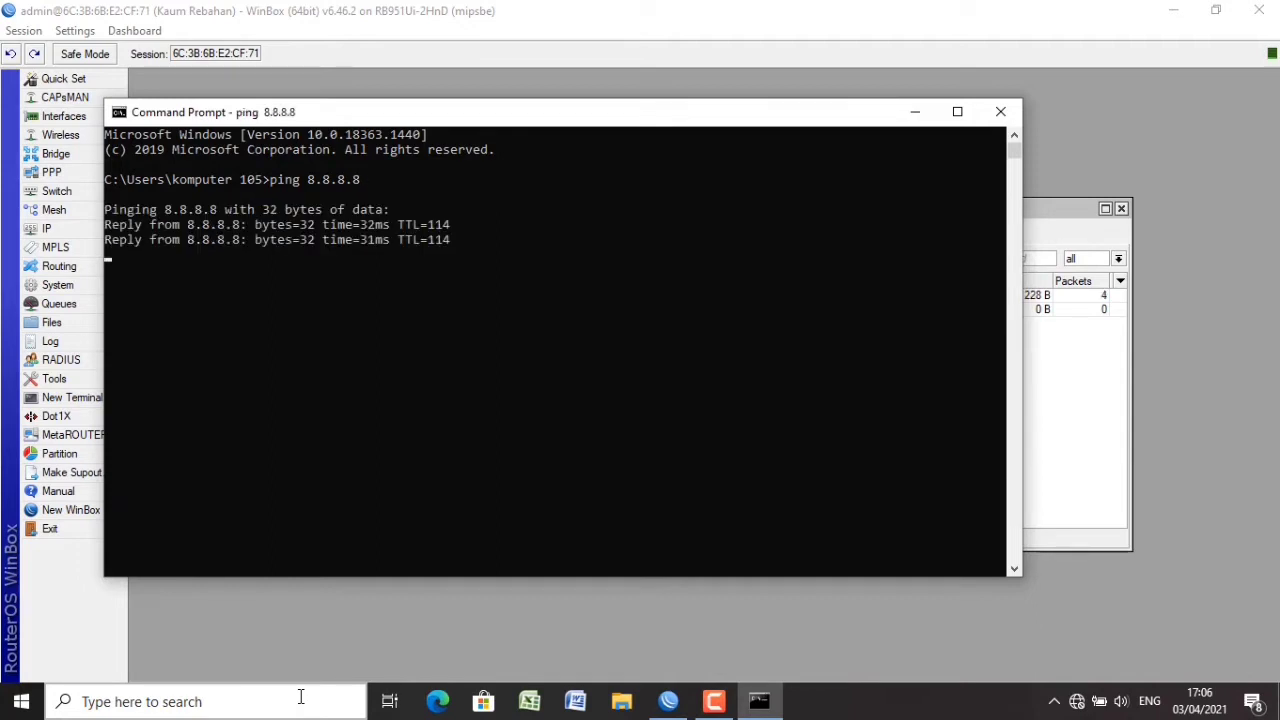
left_click(1128, 162)
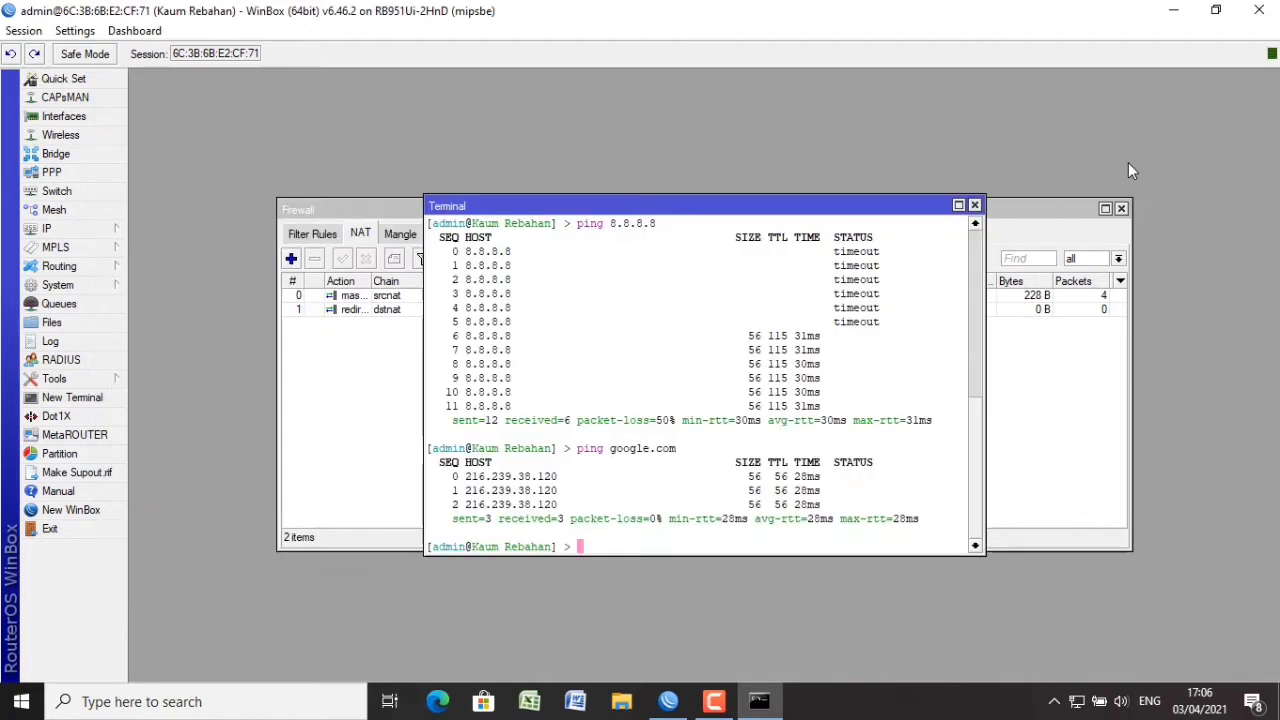
Start Hotspot Setup on wlan1 with network 192.168.20.1/24 and adjust the address pool's end.
left_click(116, 232)
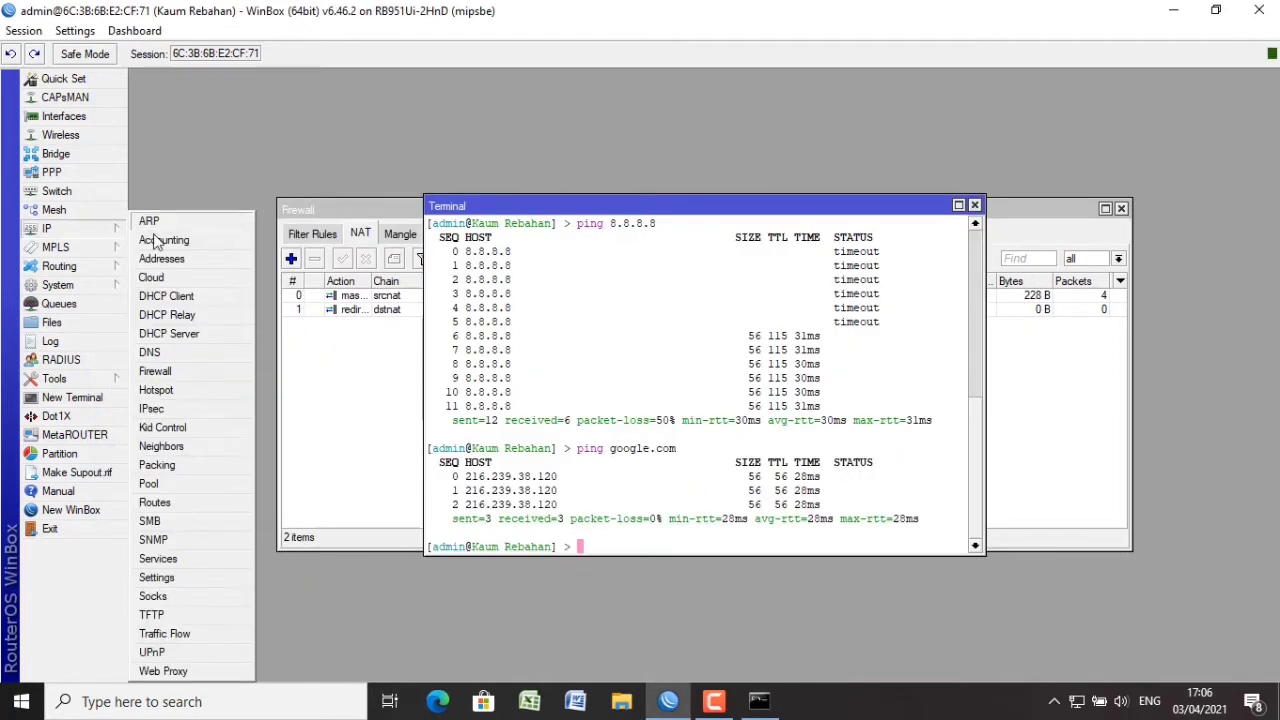
left_click(184, 389)
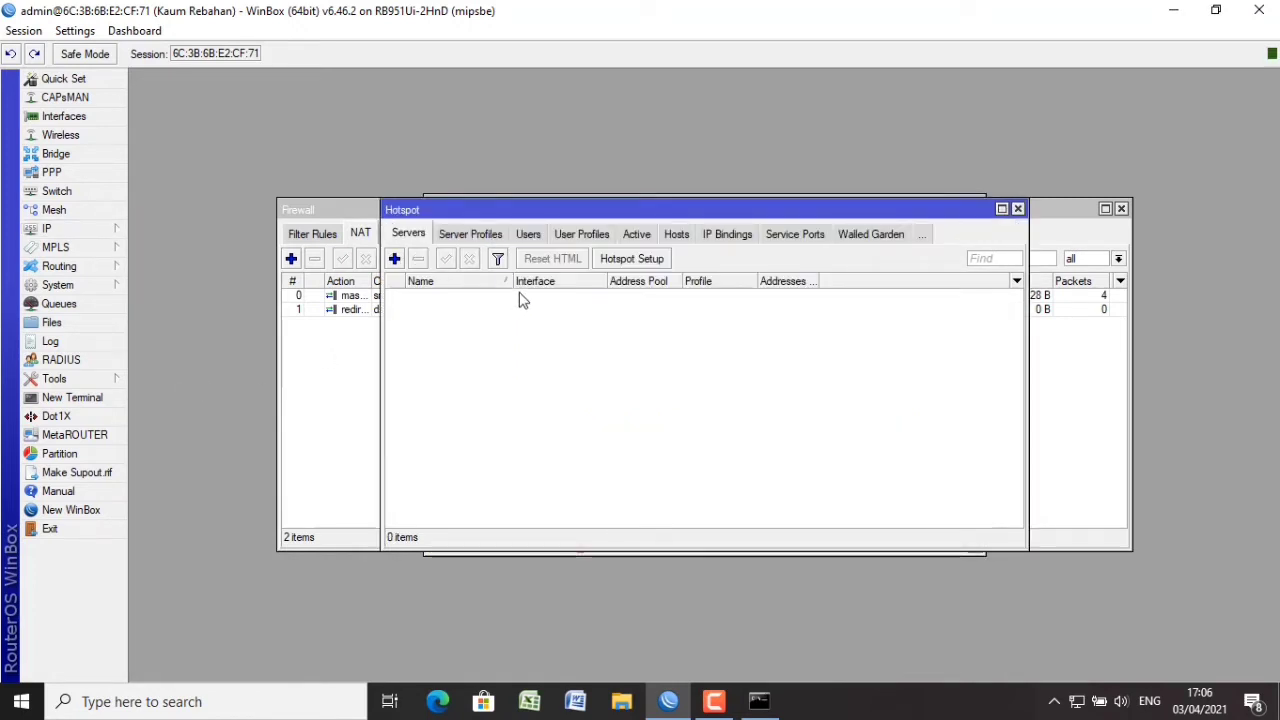
left_click(648, 259)
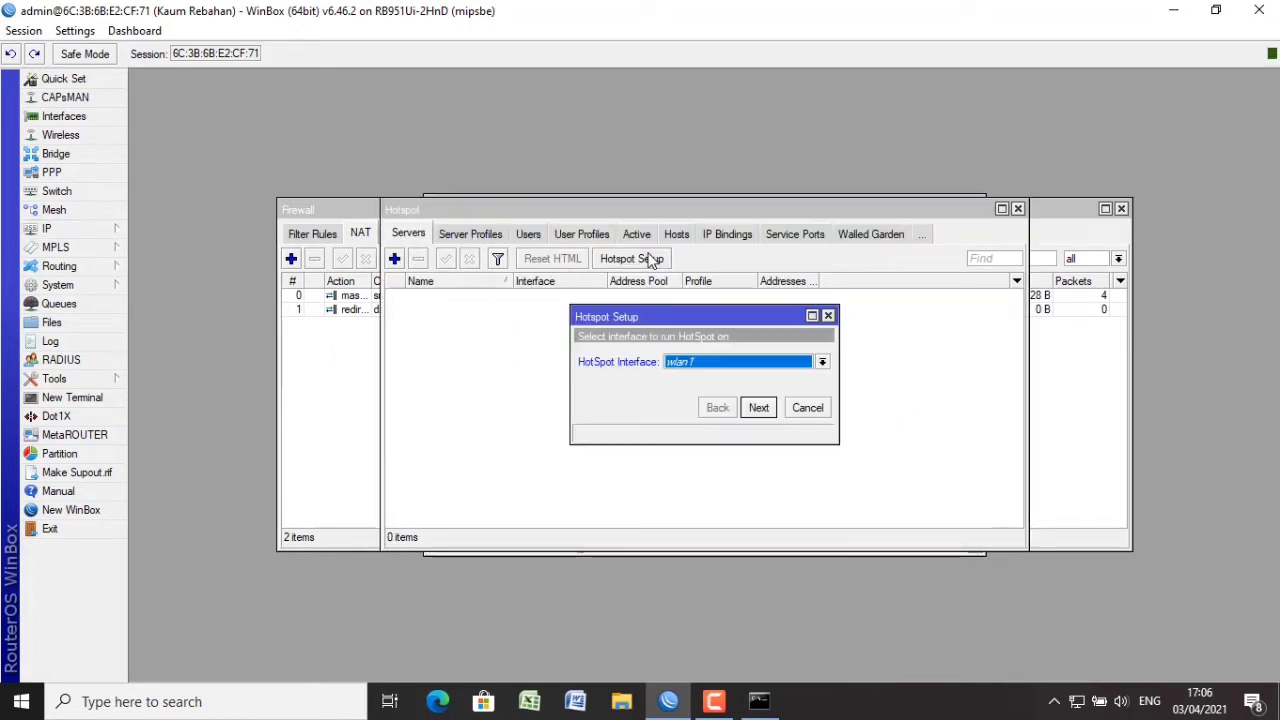
left_click(758, 407)
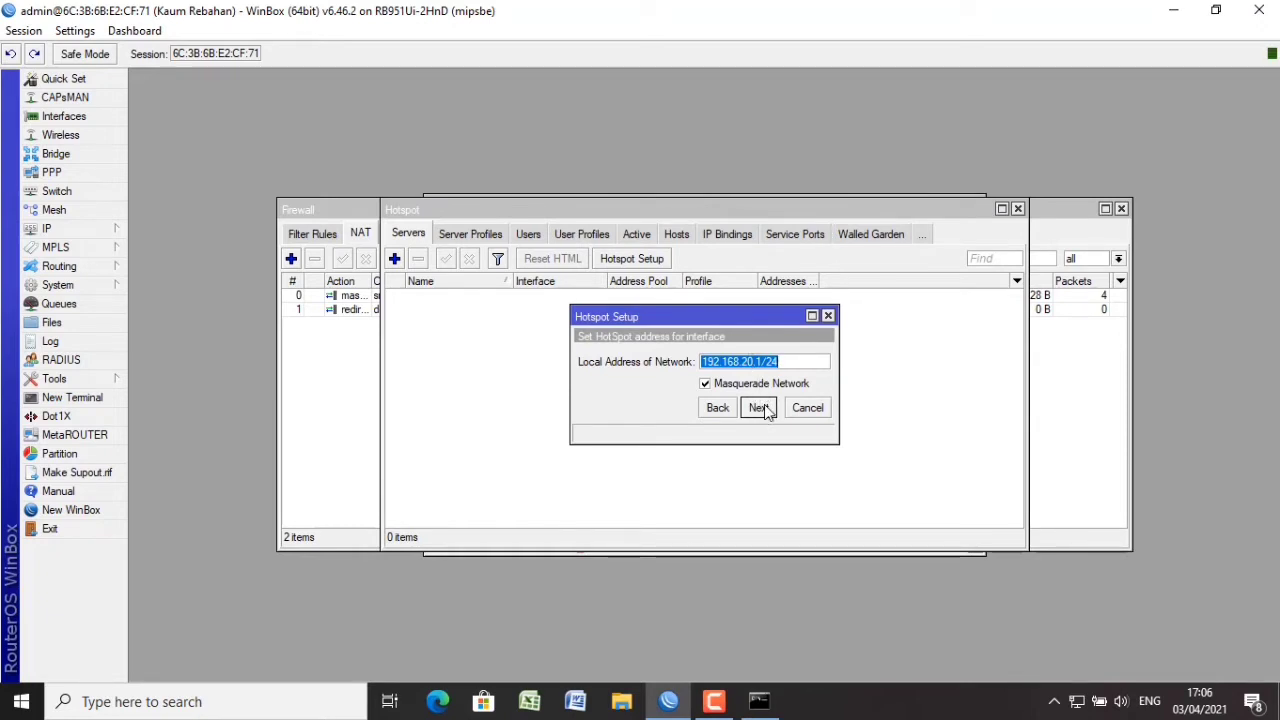
left_click(758, 407)
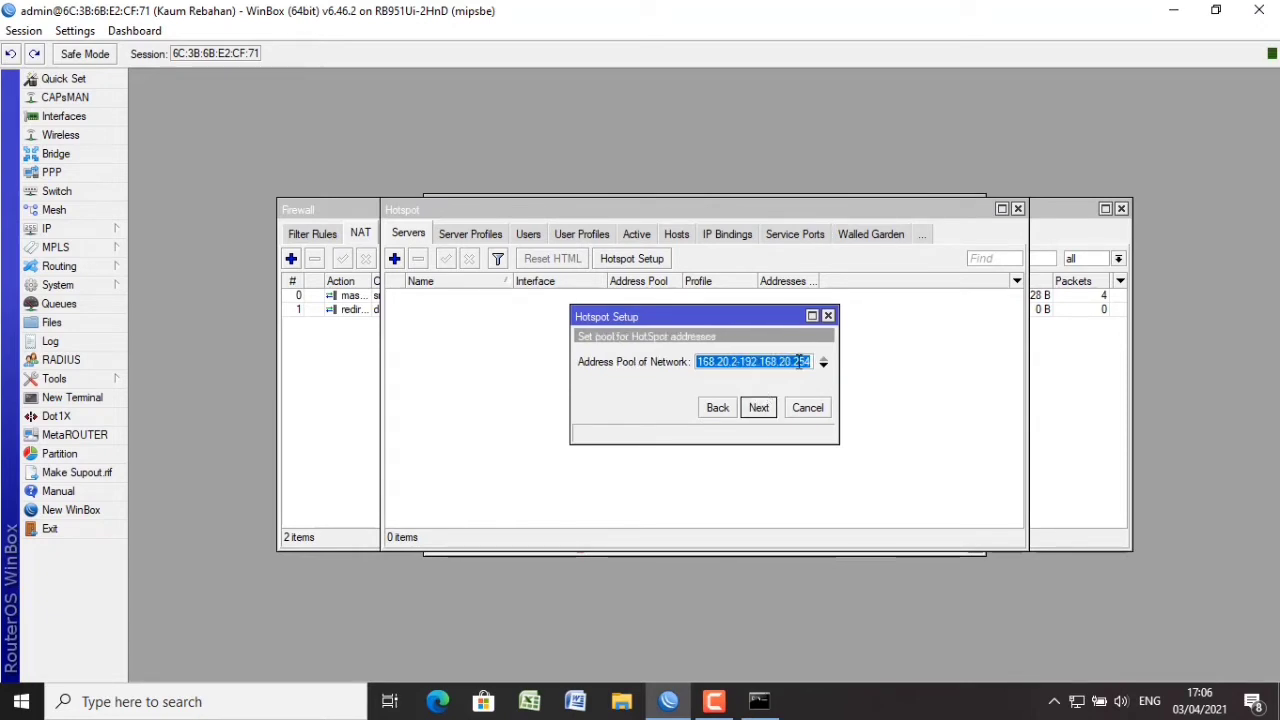
left_click(798, 362)
double_click(798, 362)
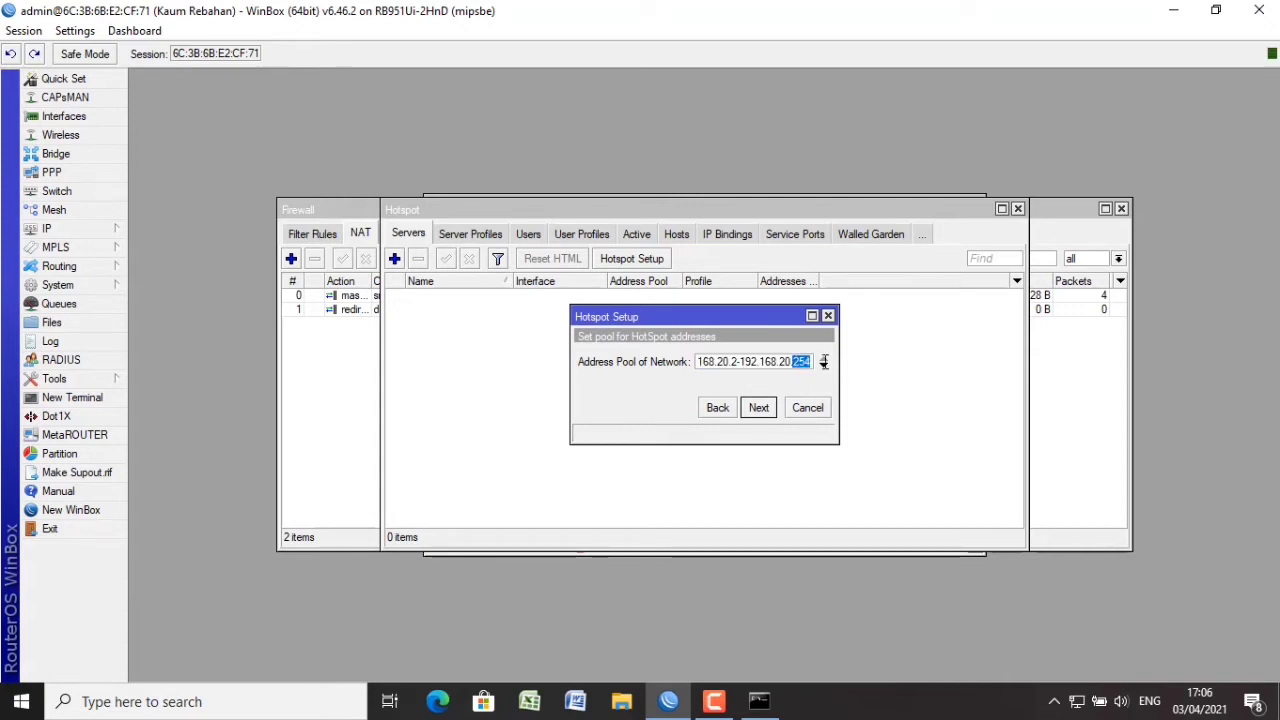
type("100")
left_click(758, 408)
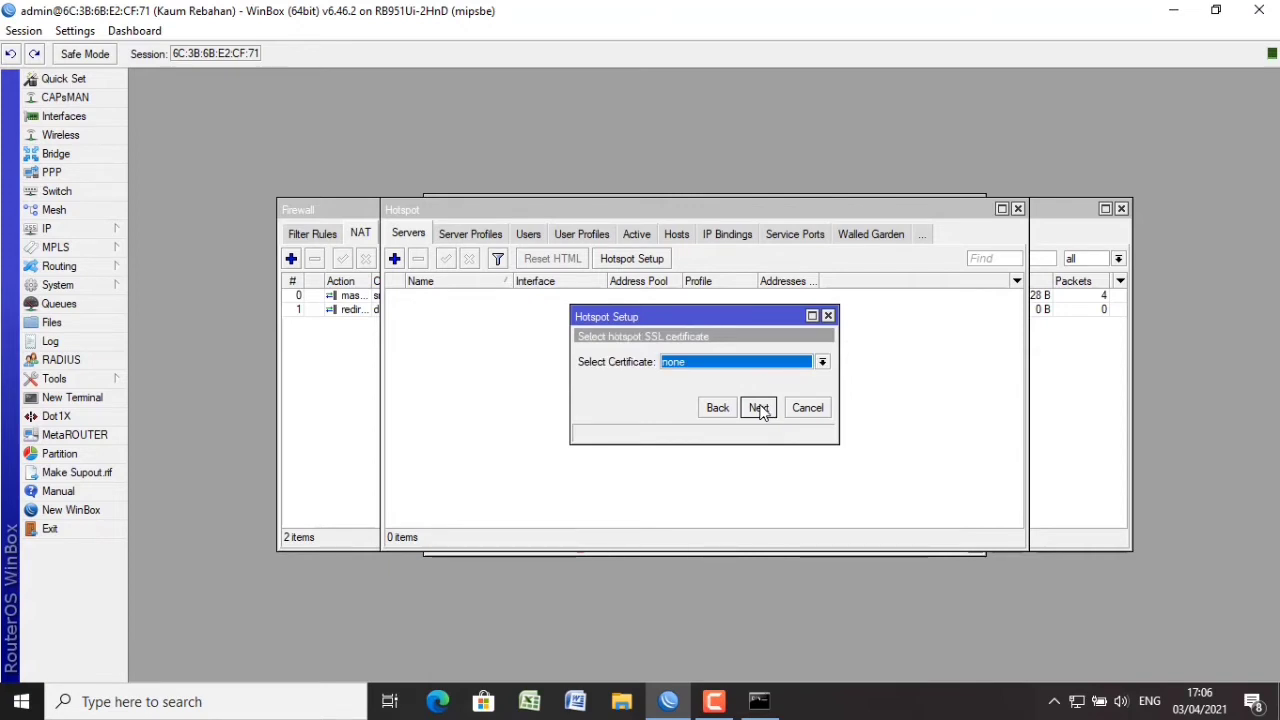
Skip SSL and SMTP, keep DNS 8.8.8.8/8.8.4.4, set the smkmugis DNS name, and finish setup.
left_click(758, 408)
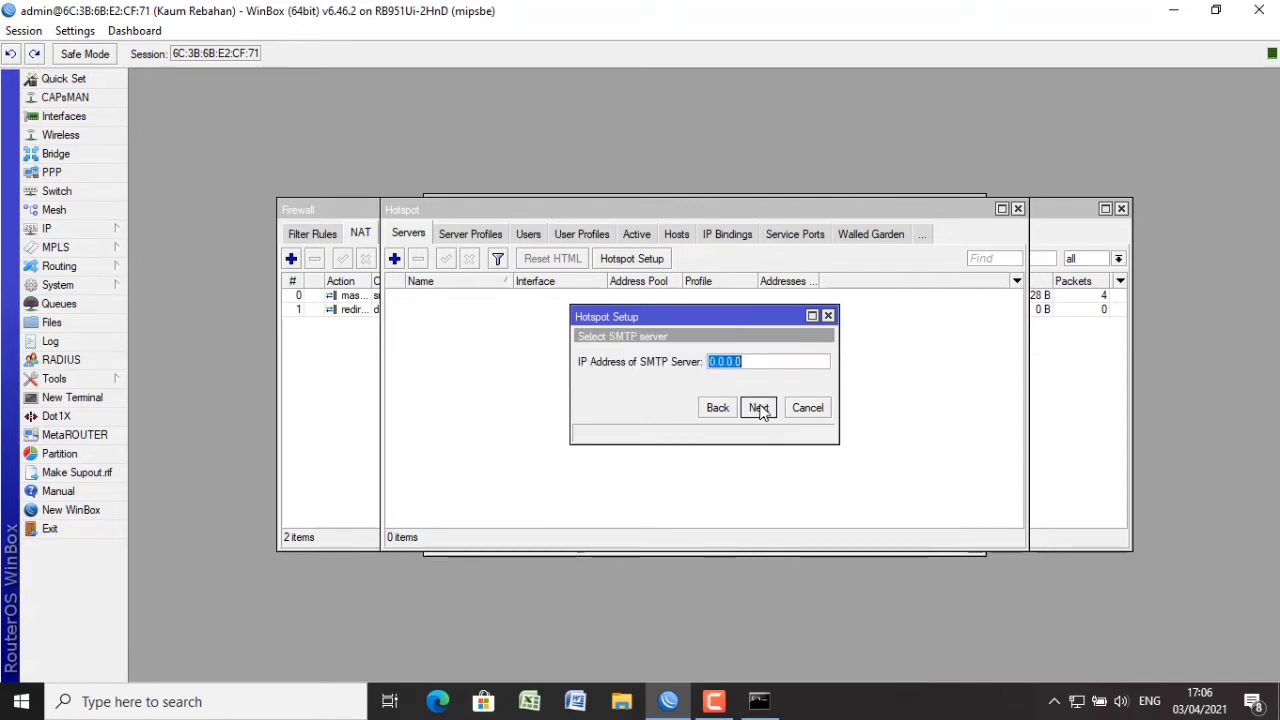
left_click(758, 408)
left_click(758, 408)
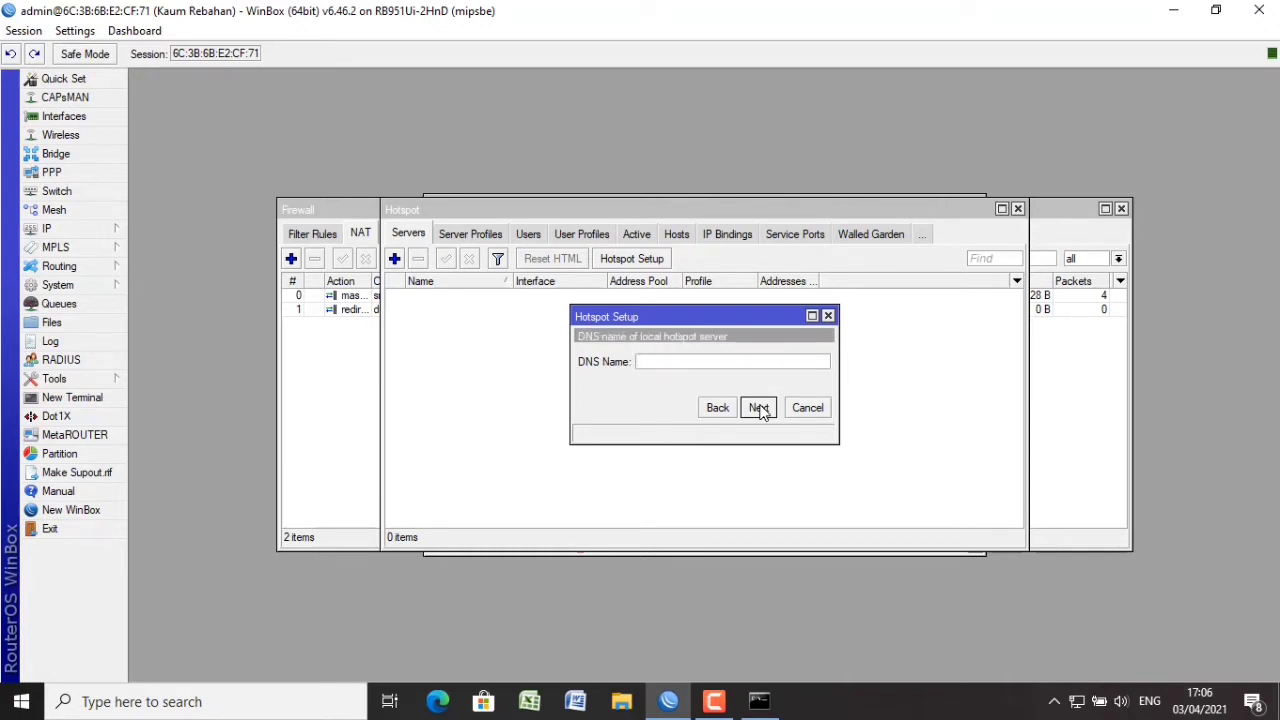
type("smkmugis.sch.id")
left_click(758, 408)
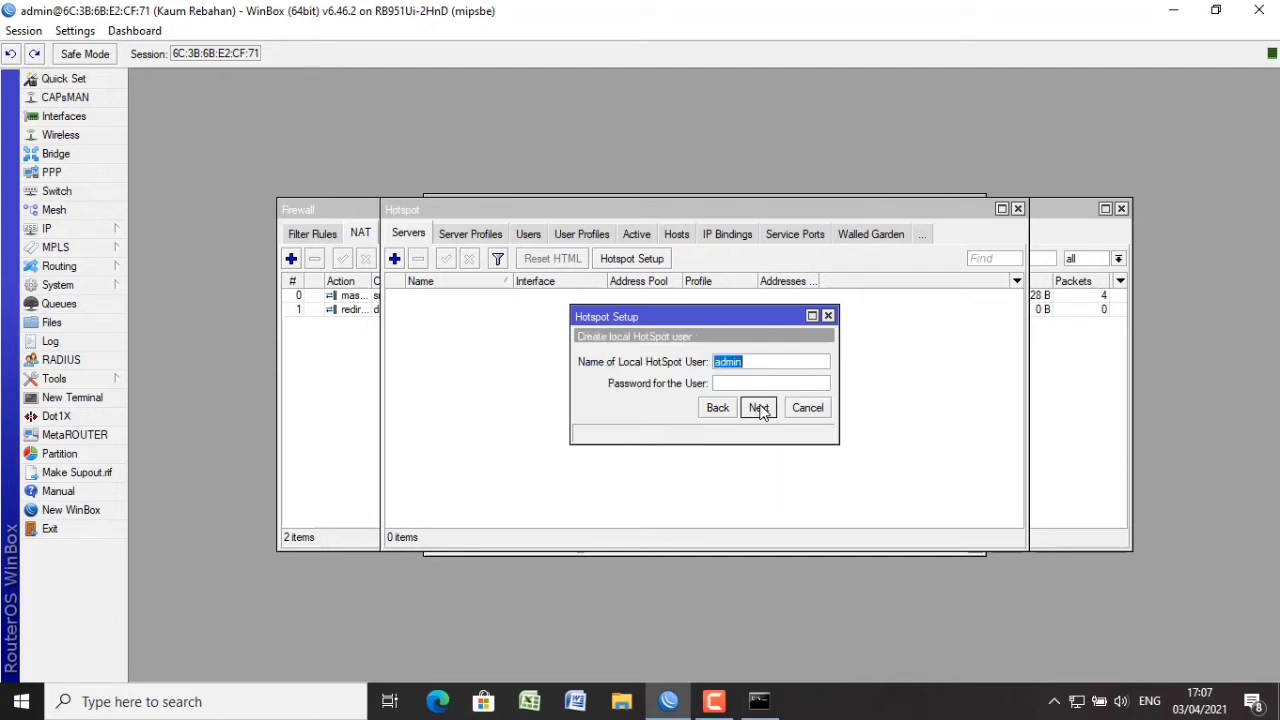
left_click(759, 408)
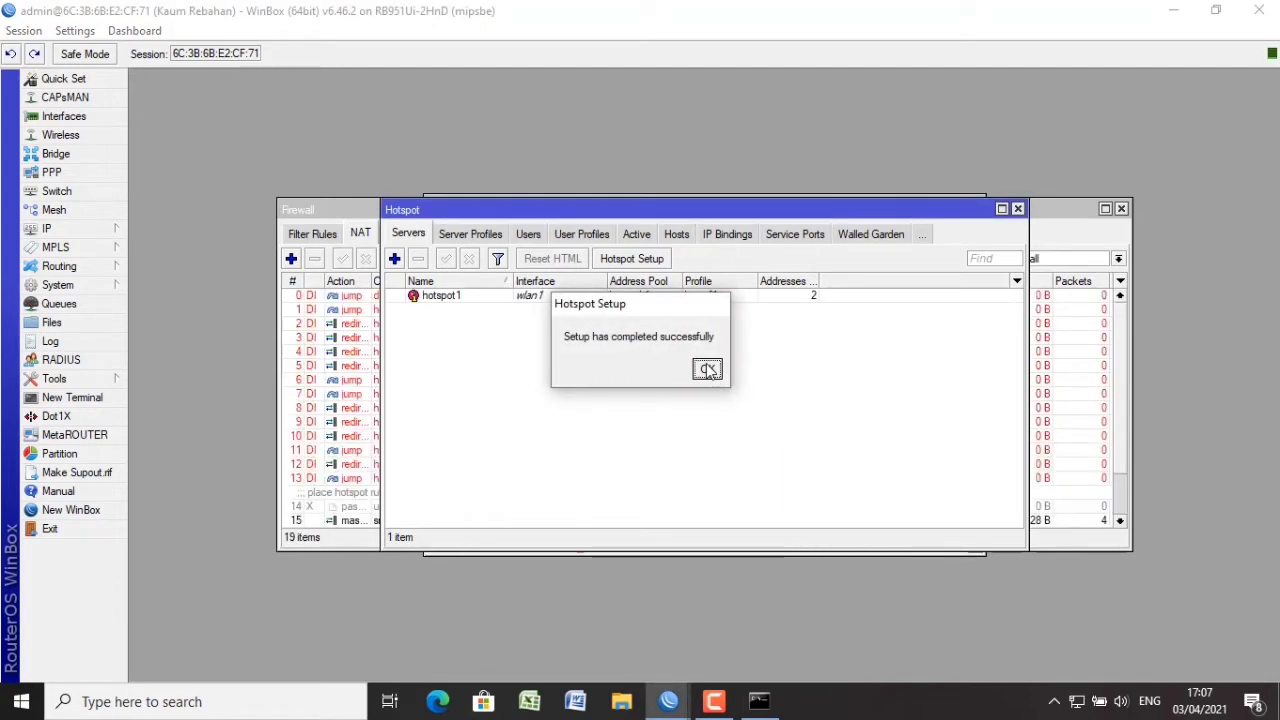
left_click(707, 369)
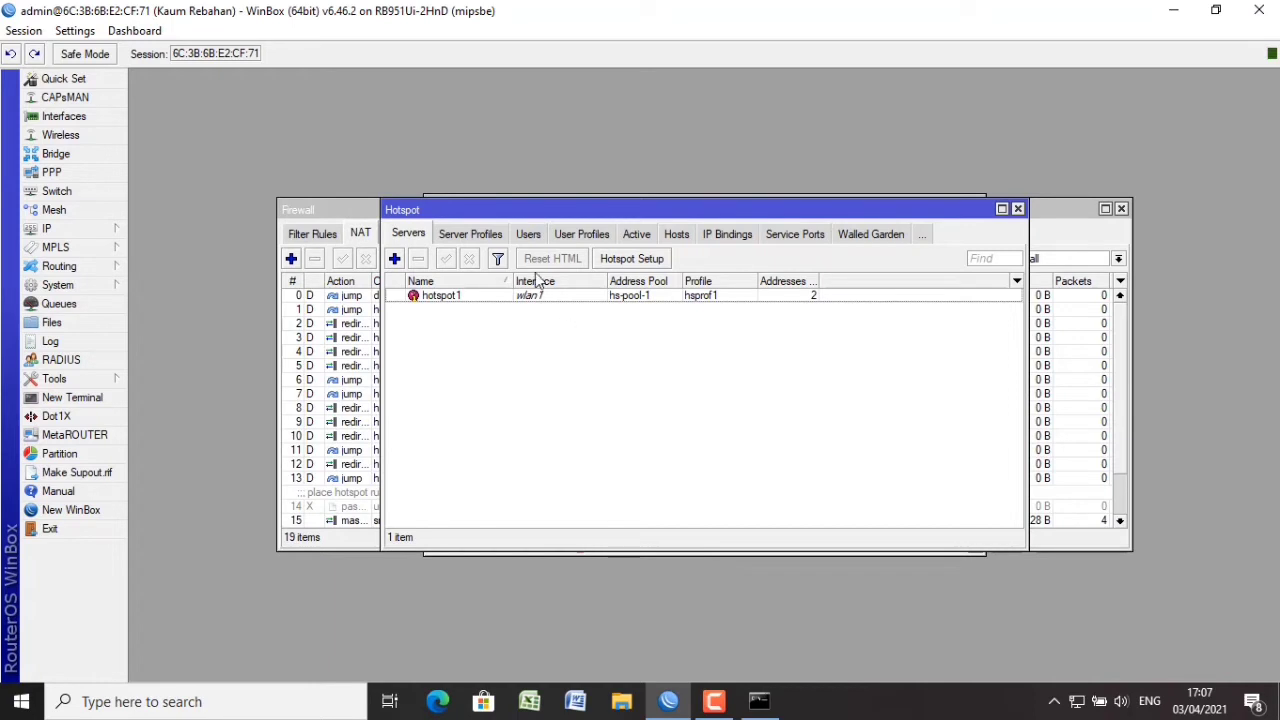
Inspect the hotspot1 server's settings and close them unchanged.
double_click(660, 300)
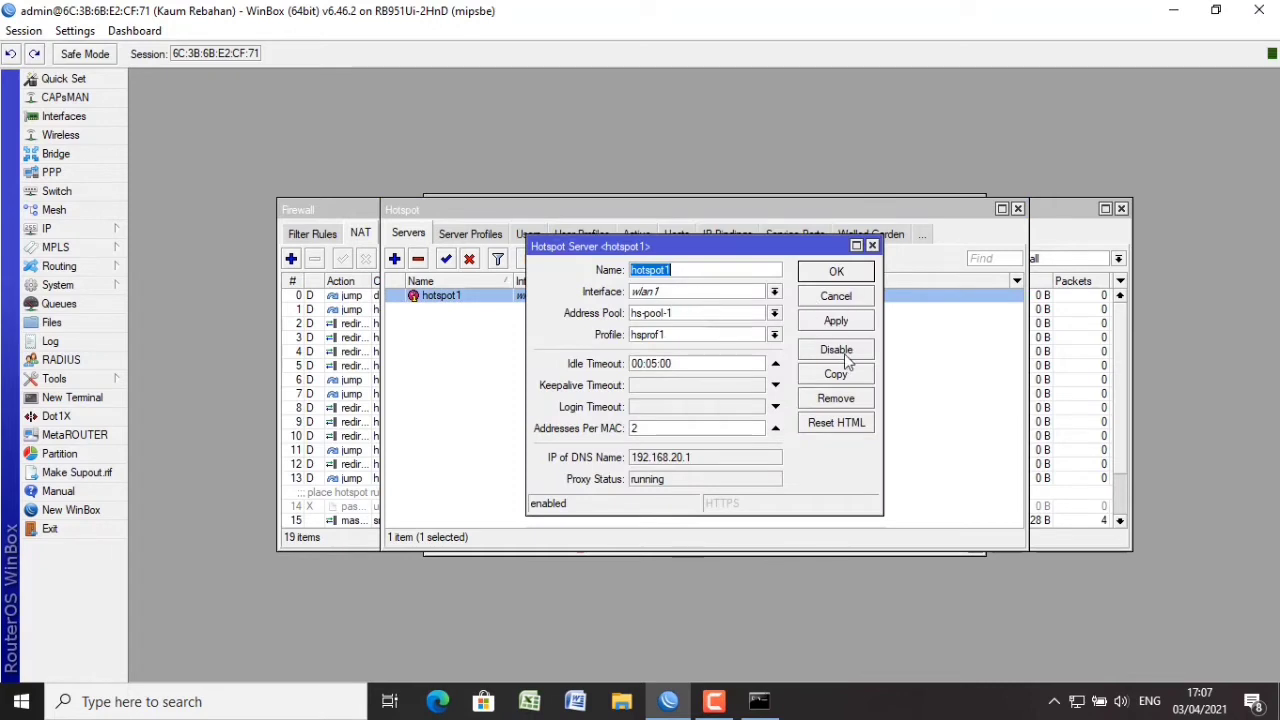
left_click(874, 247)
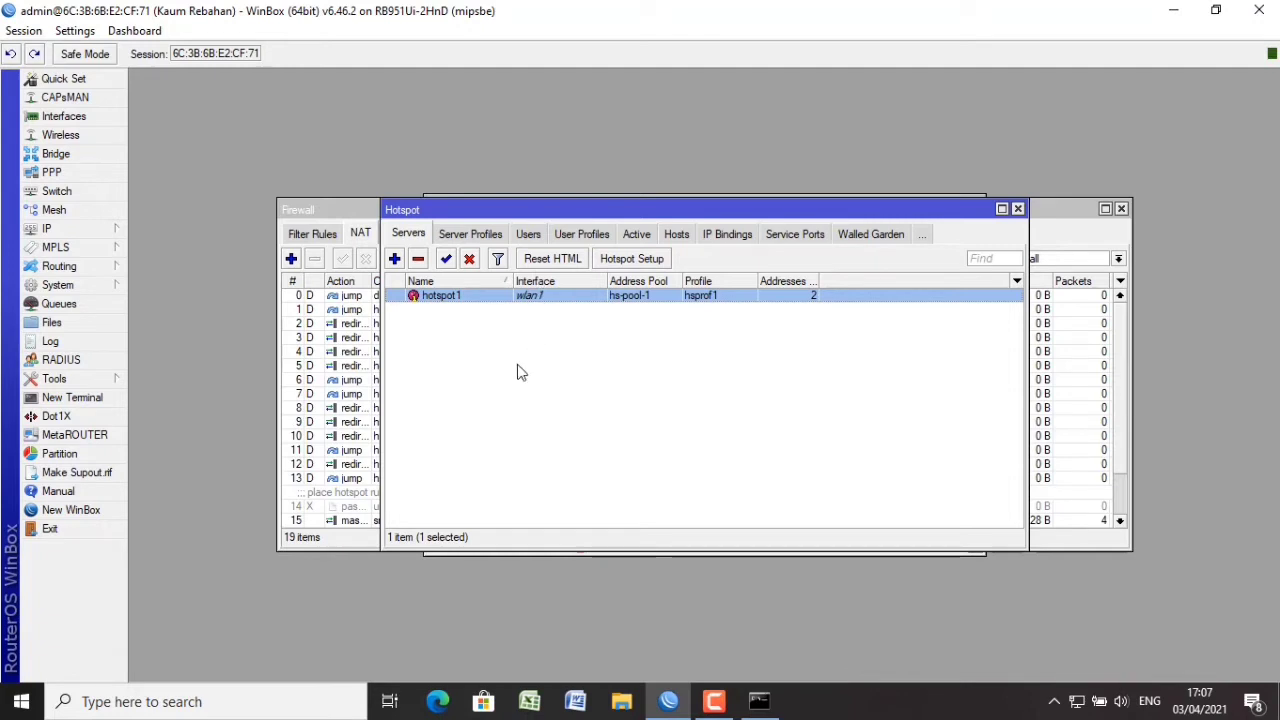
left_click(93, 226)
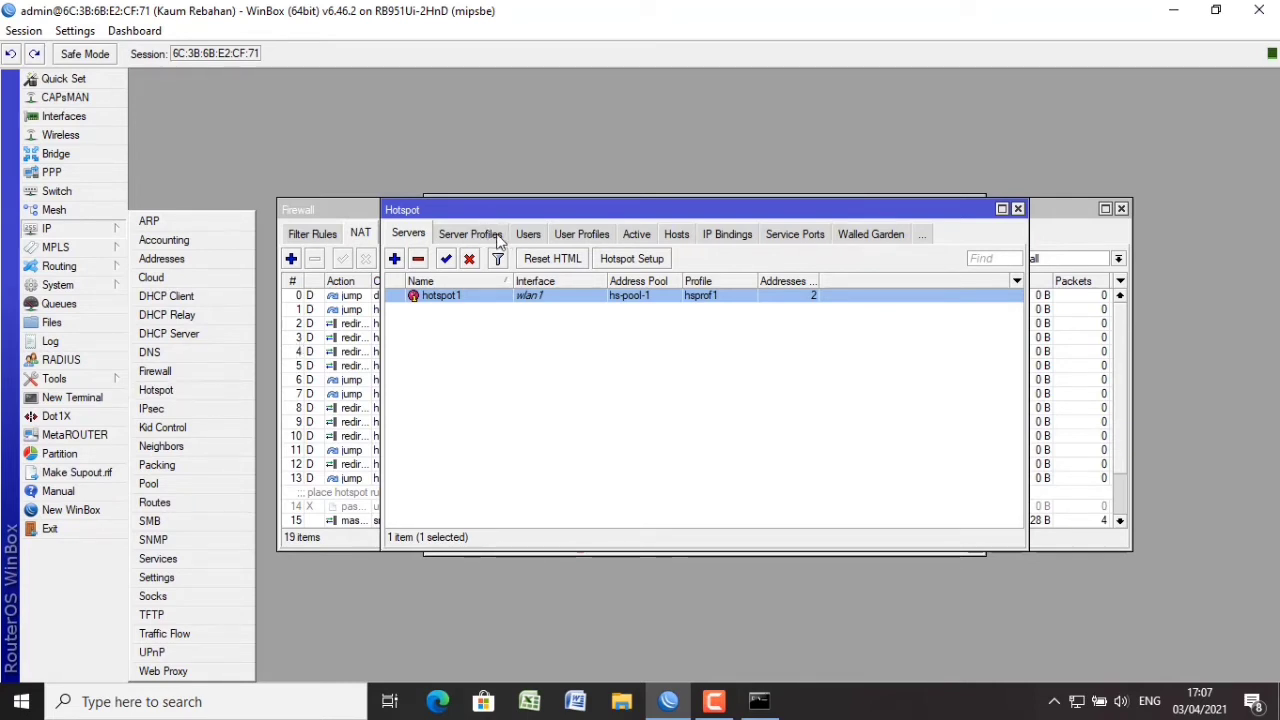
Add hotspot user profile guru with 20 shared users and no rate limit.
left_click(578, 234)
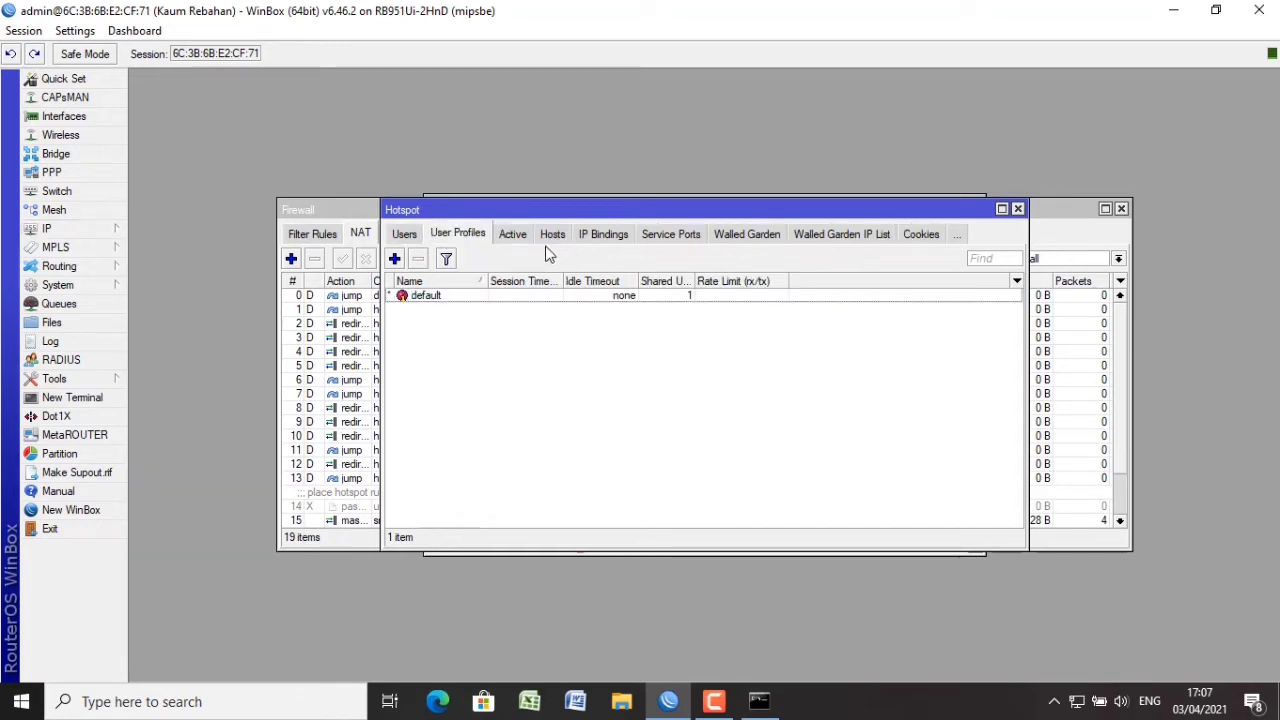
left_click(394, 259)
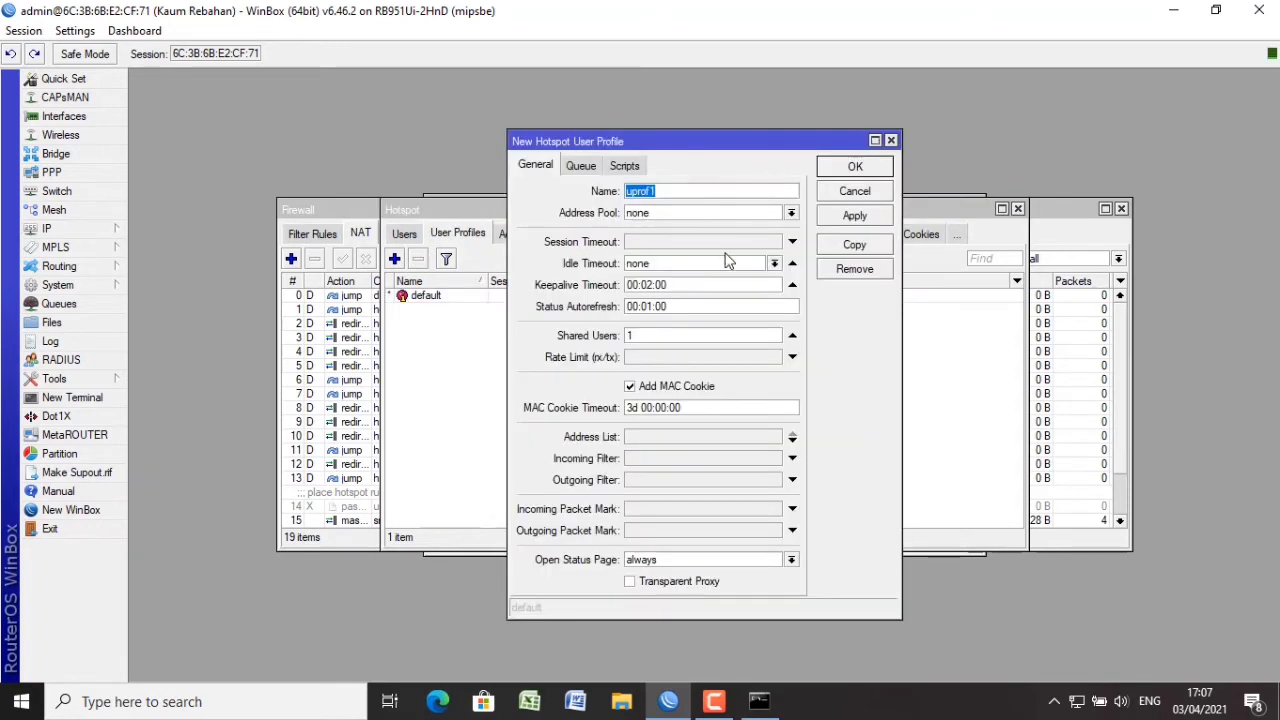
type("guru")
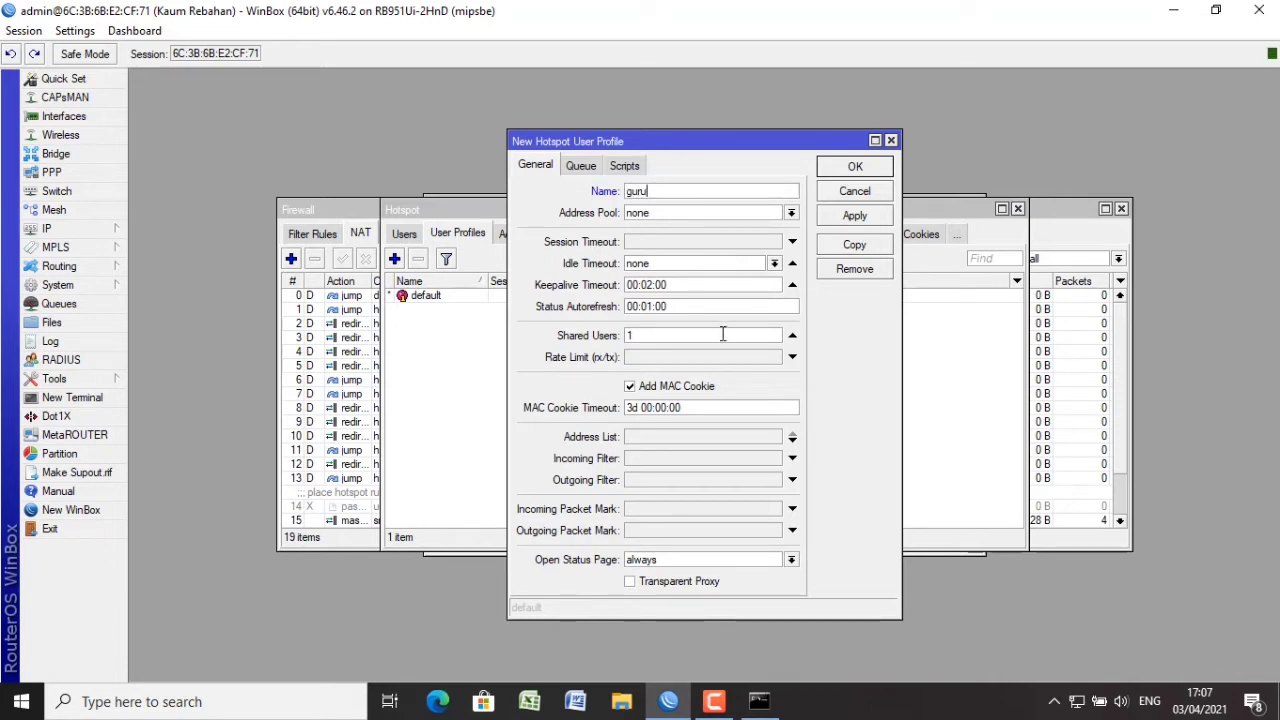
key("BackSpace")
left_click(711, 360)
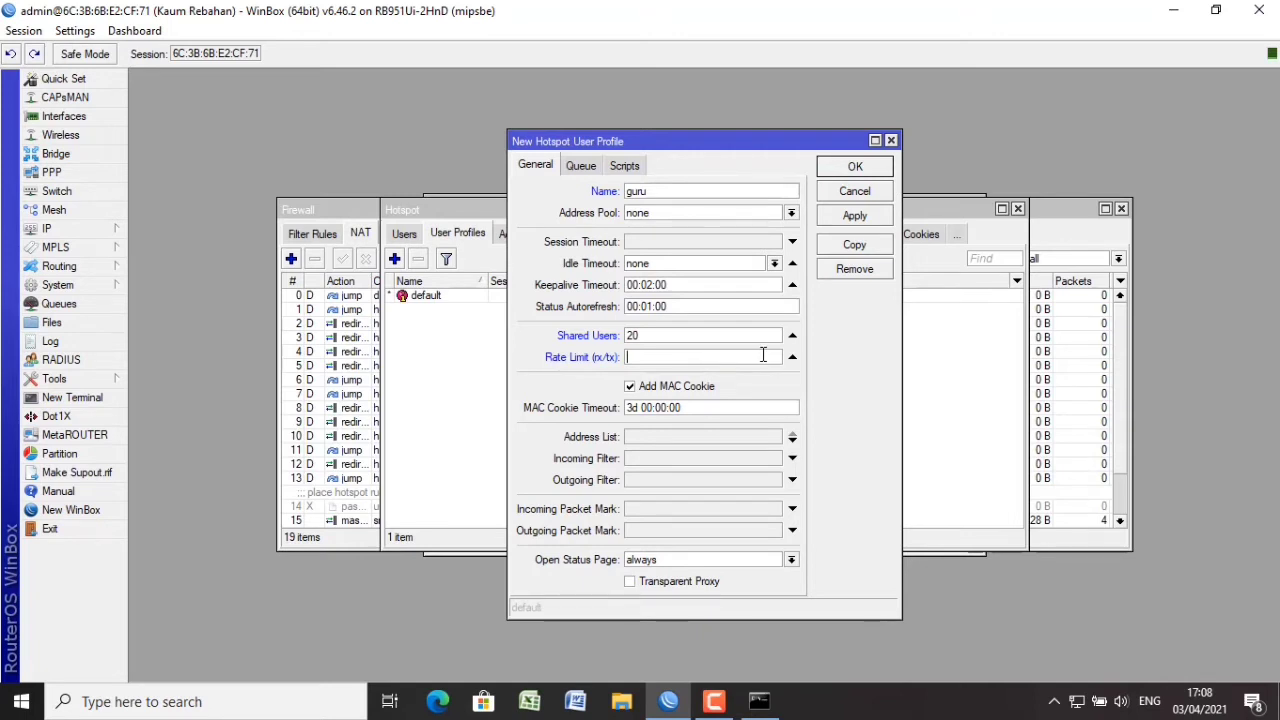
left_click(793, 357)
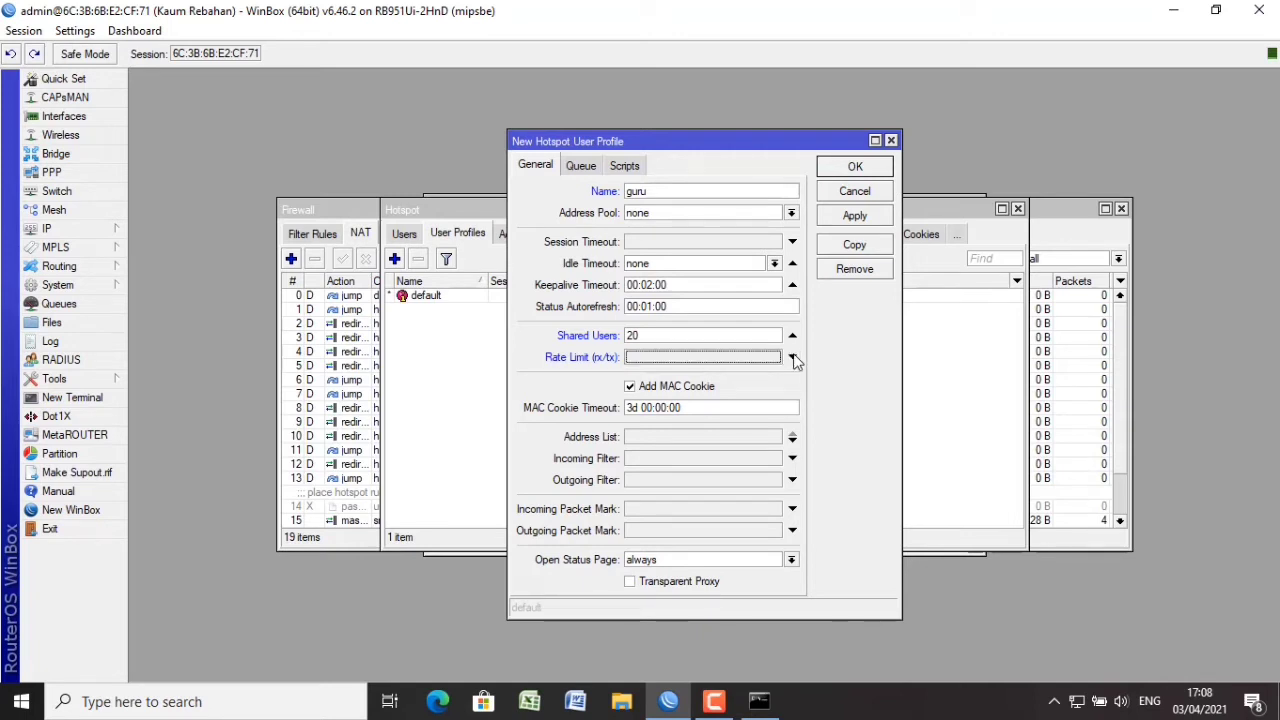
left_click(862, 218)
left_click(860, 193)
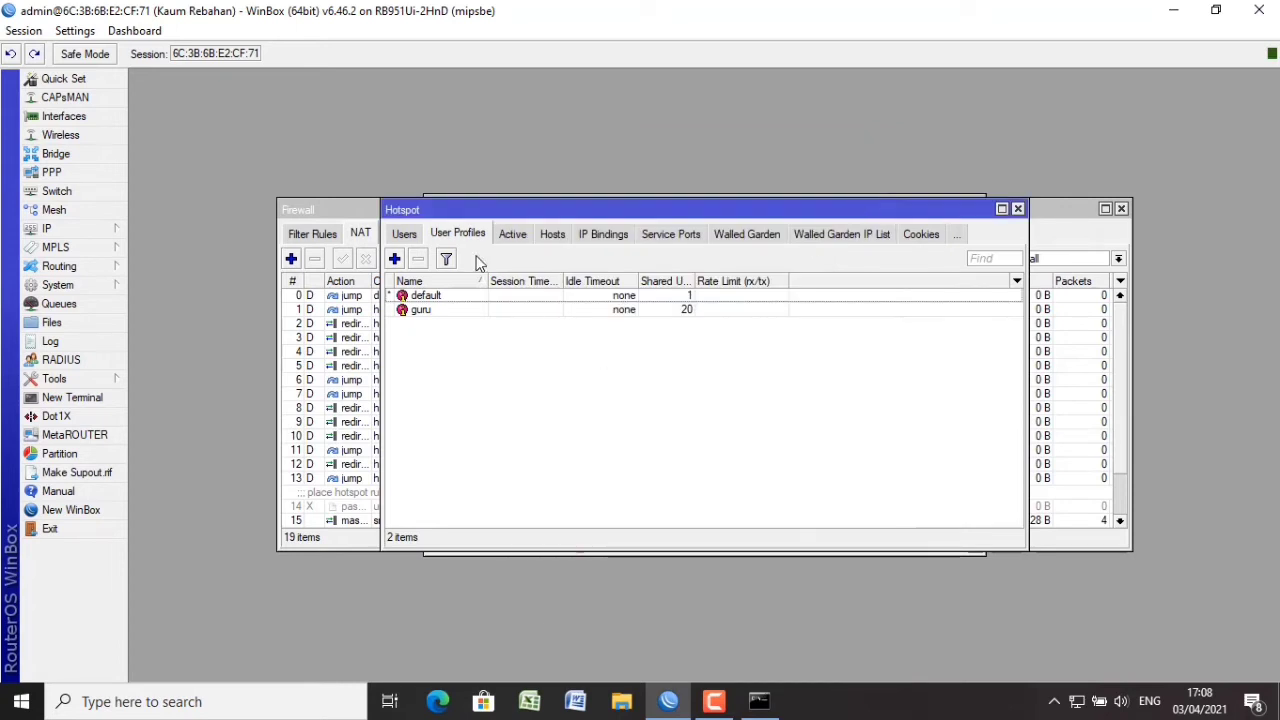
Add hotspot user profile siswa with 20 shared users and a 256k/256k rate limit.
left_click(394, 259)
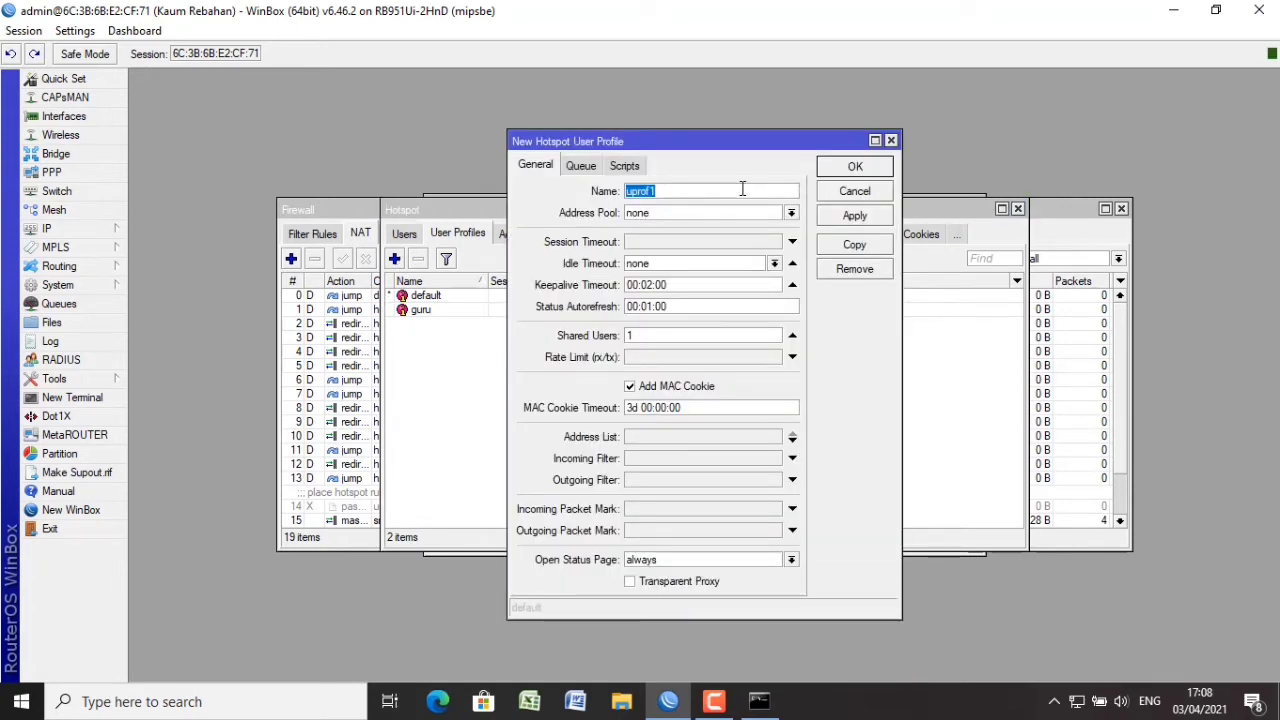
type("siswa")
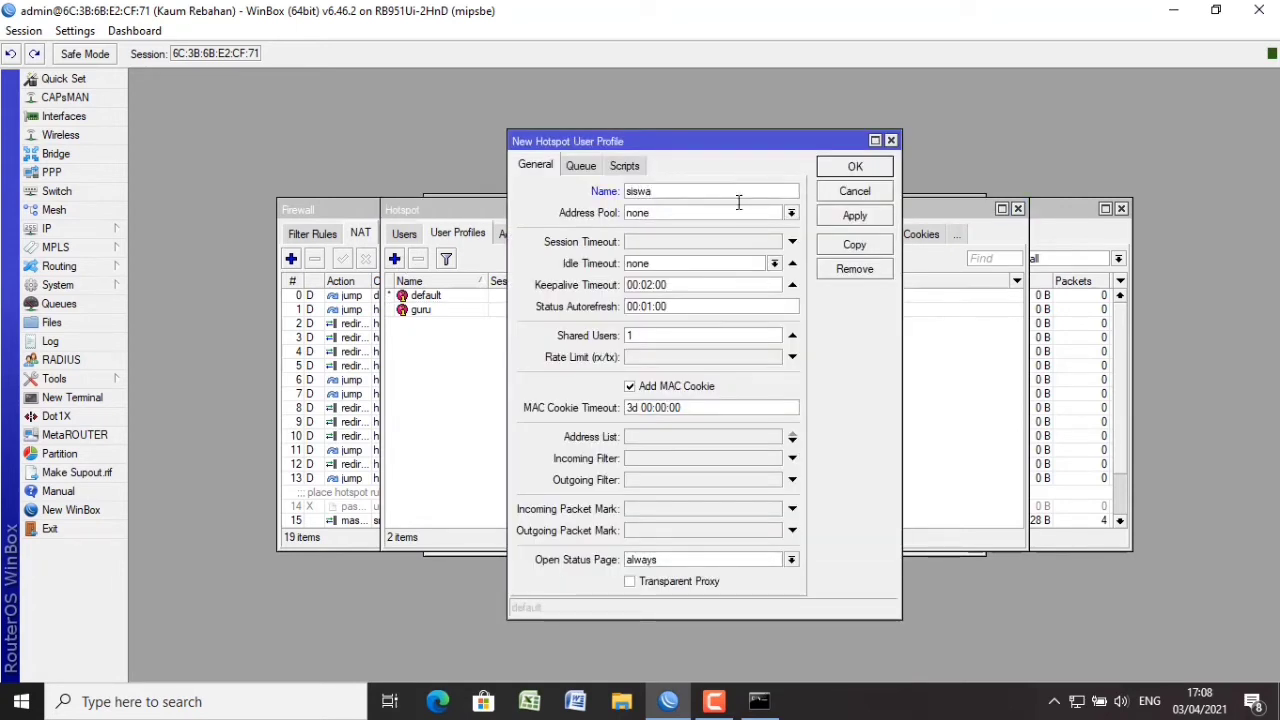
left_click(695, 341)
key("BackSpace")
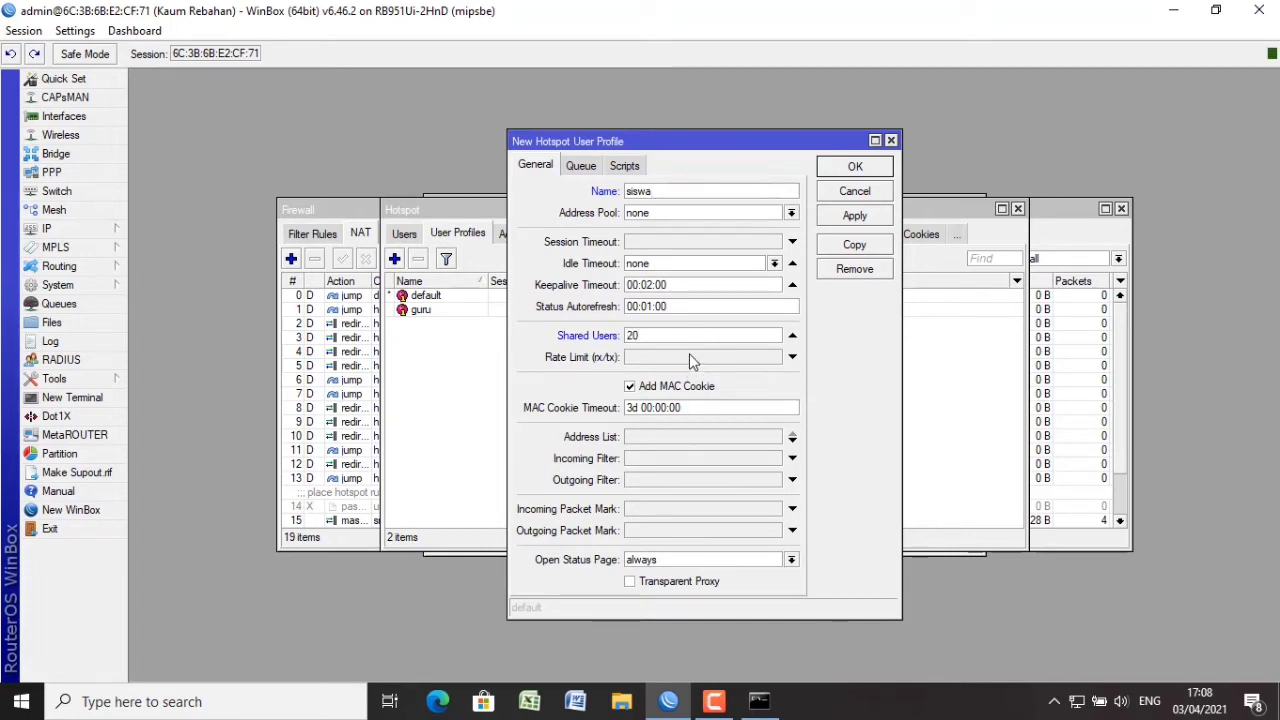
left_click(689, 356)
type("256")
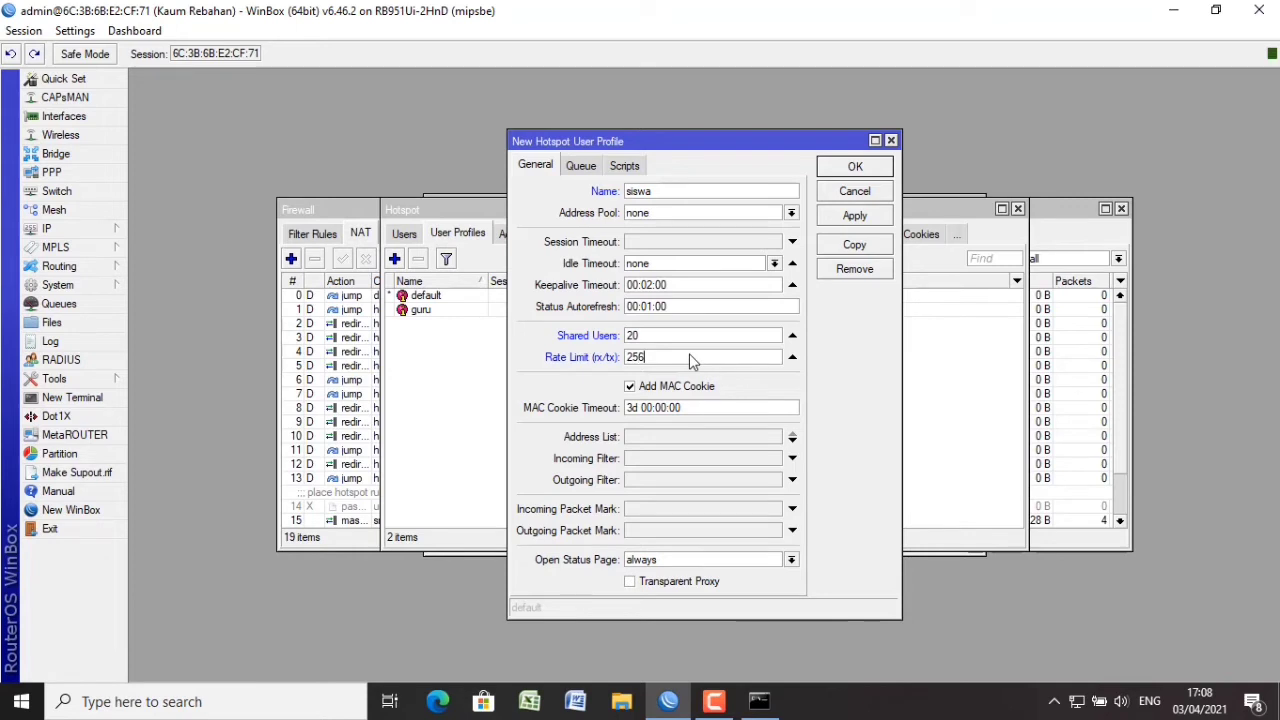
type("k/256k")
left_click(856, 218)
left_click(855, 167)
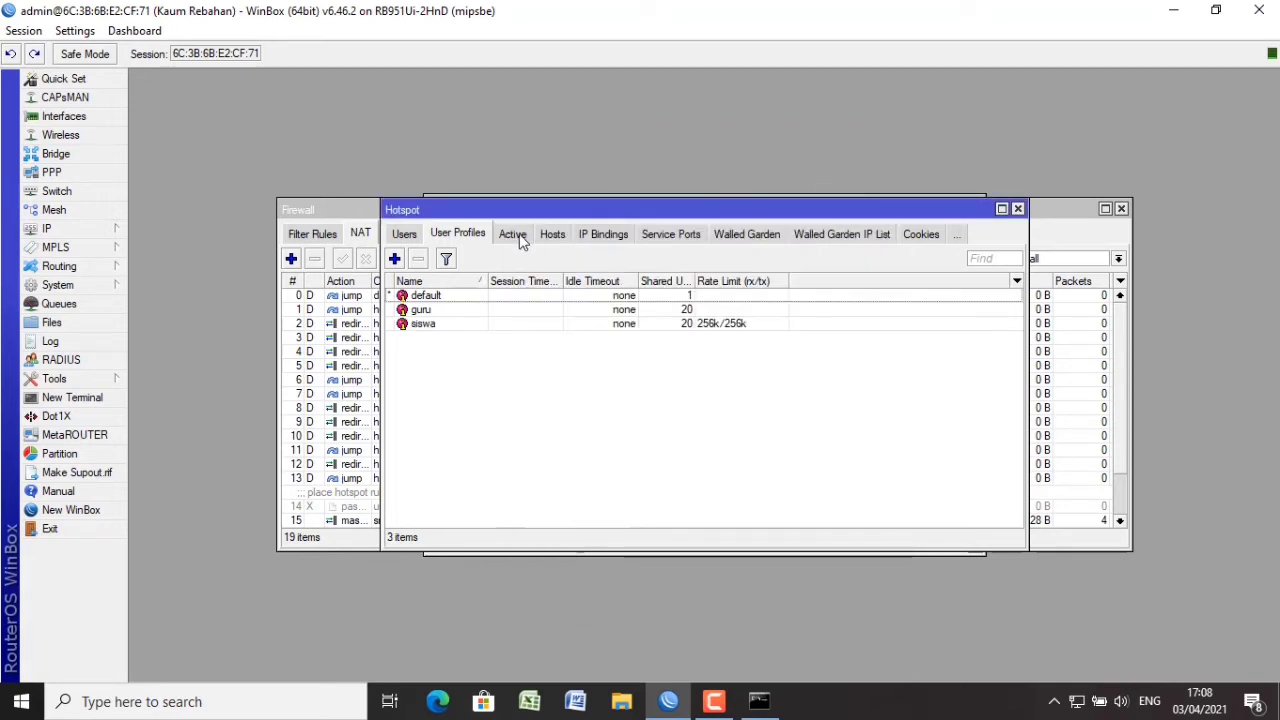
Create hotspot user siswa assigned to the siswa profile.
left_click(408, 238)
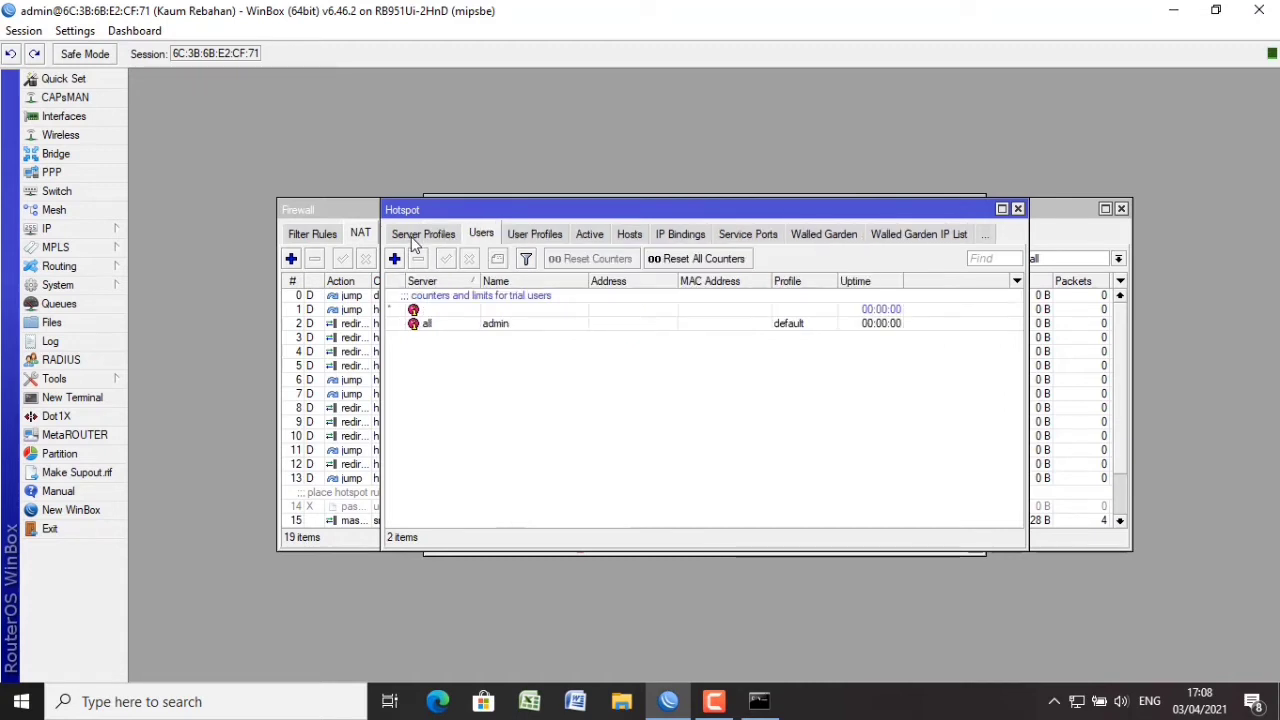
left_click(395, 259)
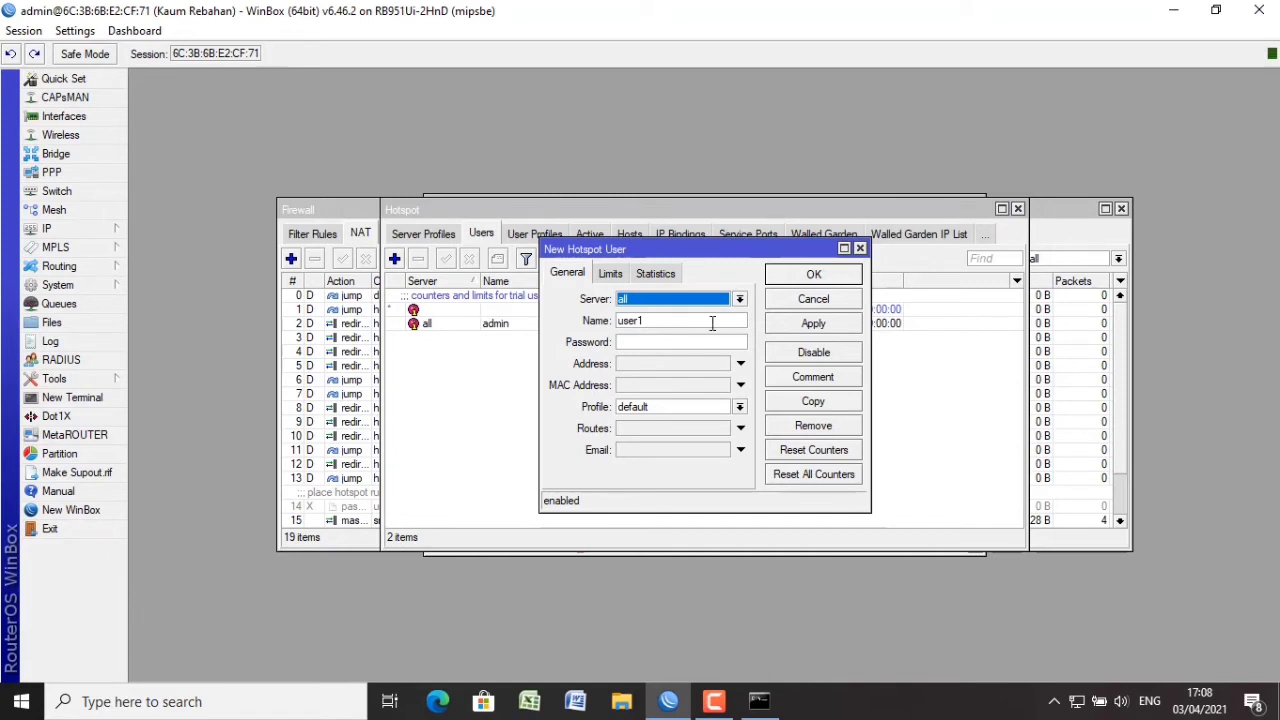
key("Tab")
type("si")
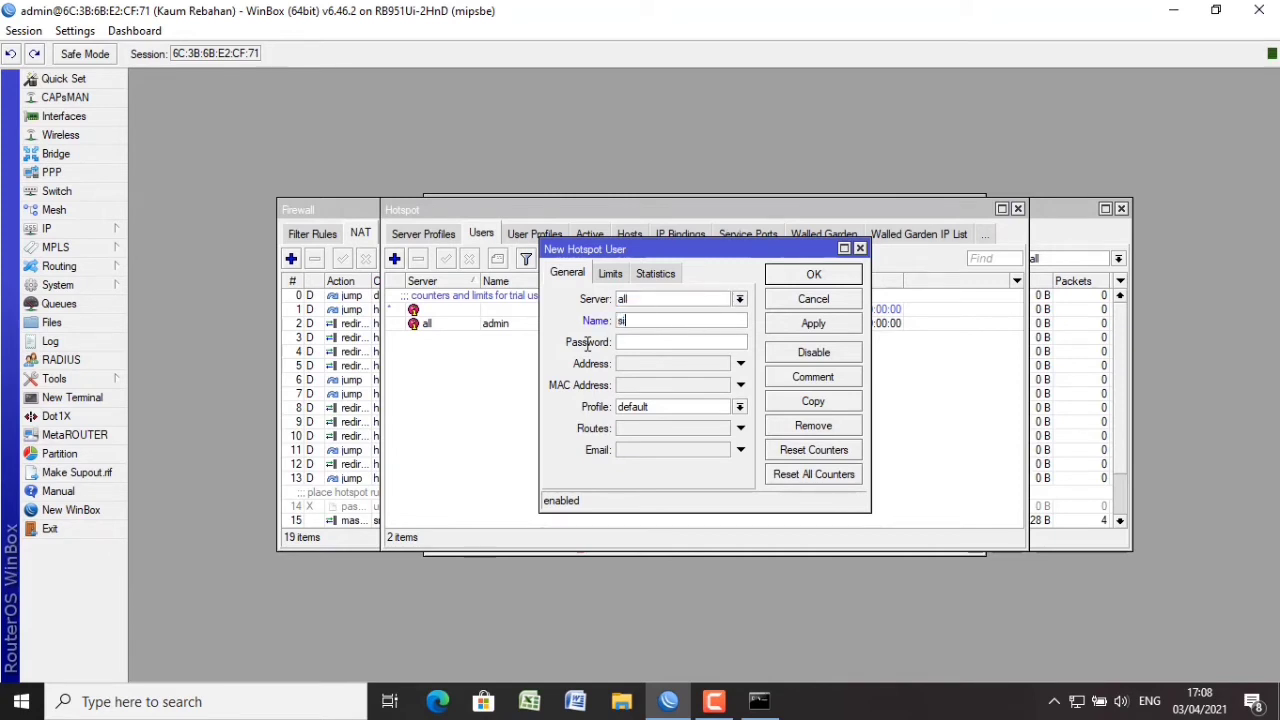
type("swa")
type("s")
left_click(679, 408)
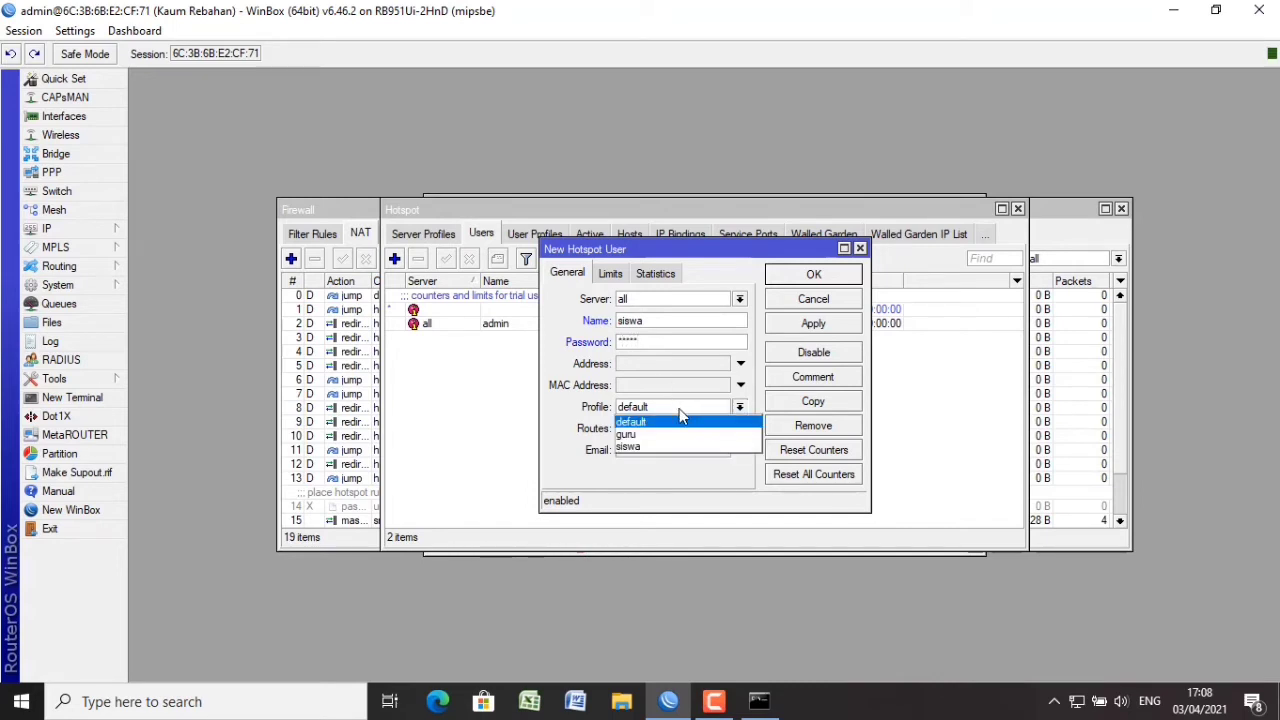
left_click(678, 439)
left_click(850, 324)
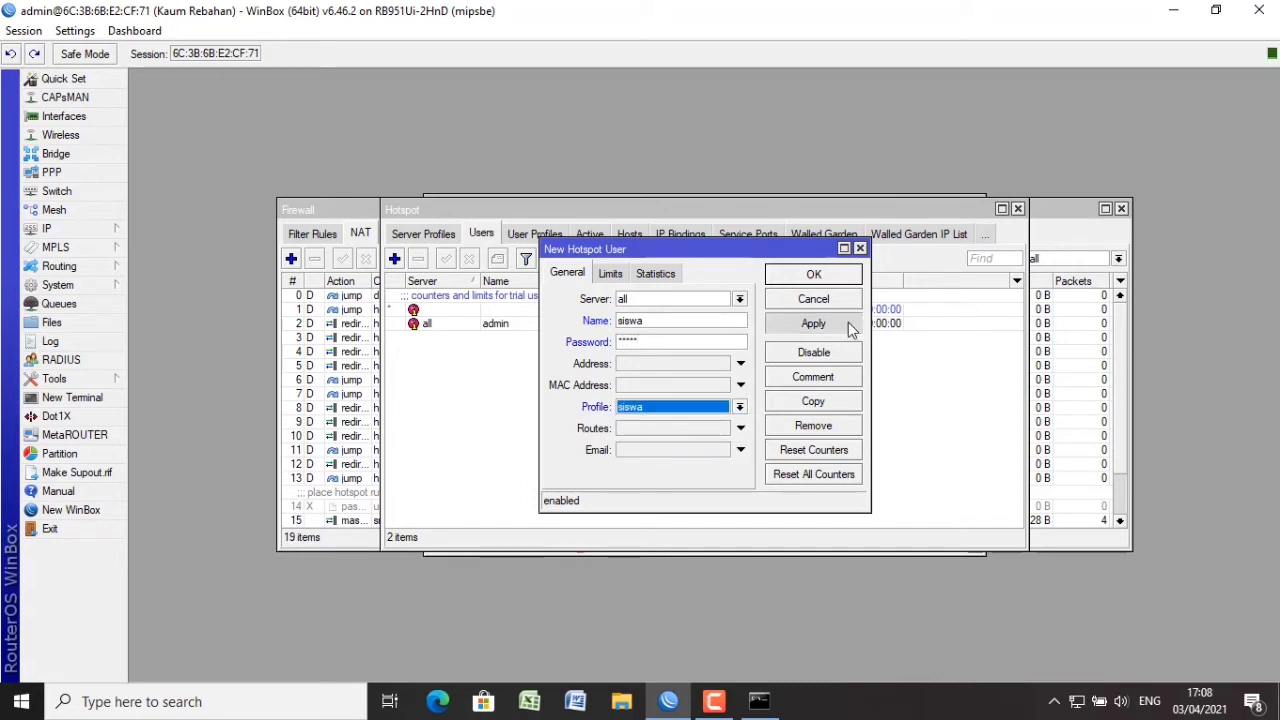
Copy that user as guru with a new password and the guru profile.
left_click(838, 401)
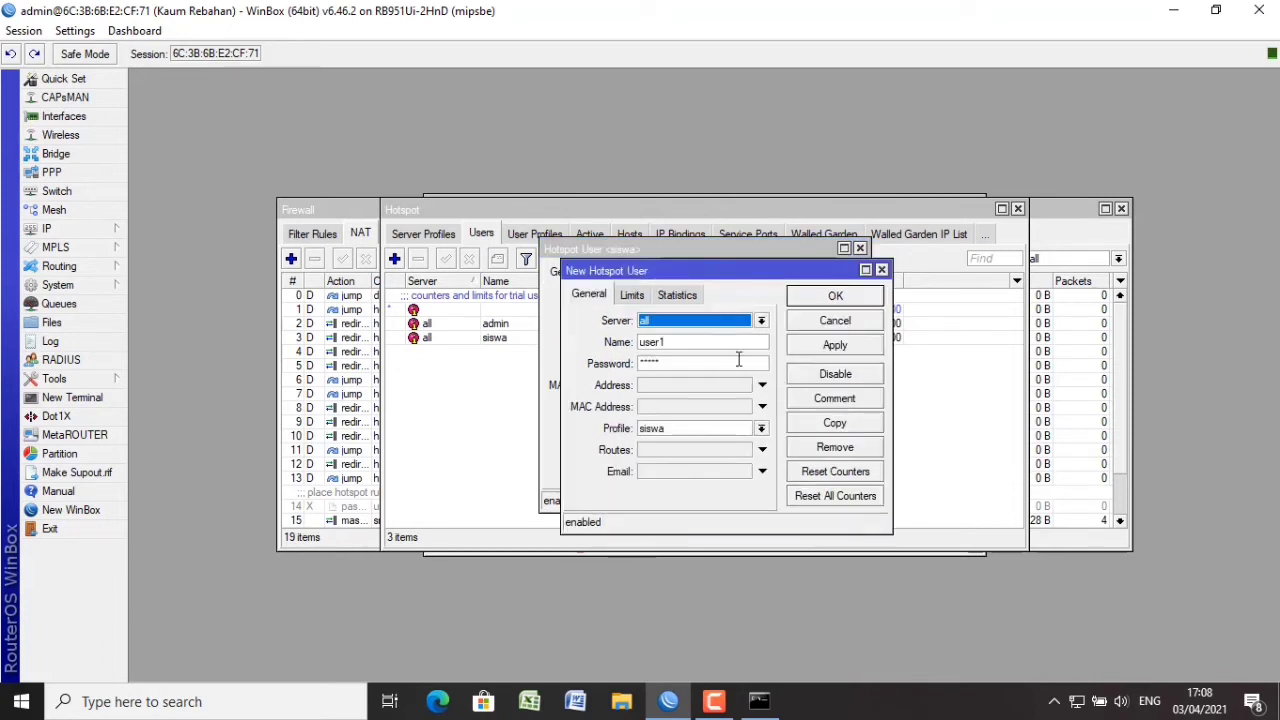
left_click(709, 343)
key("ctrl+a")
type("g")
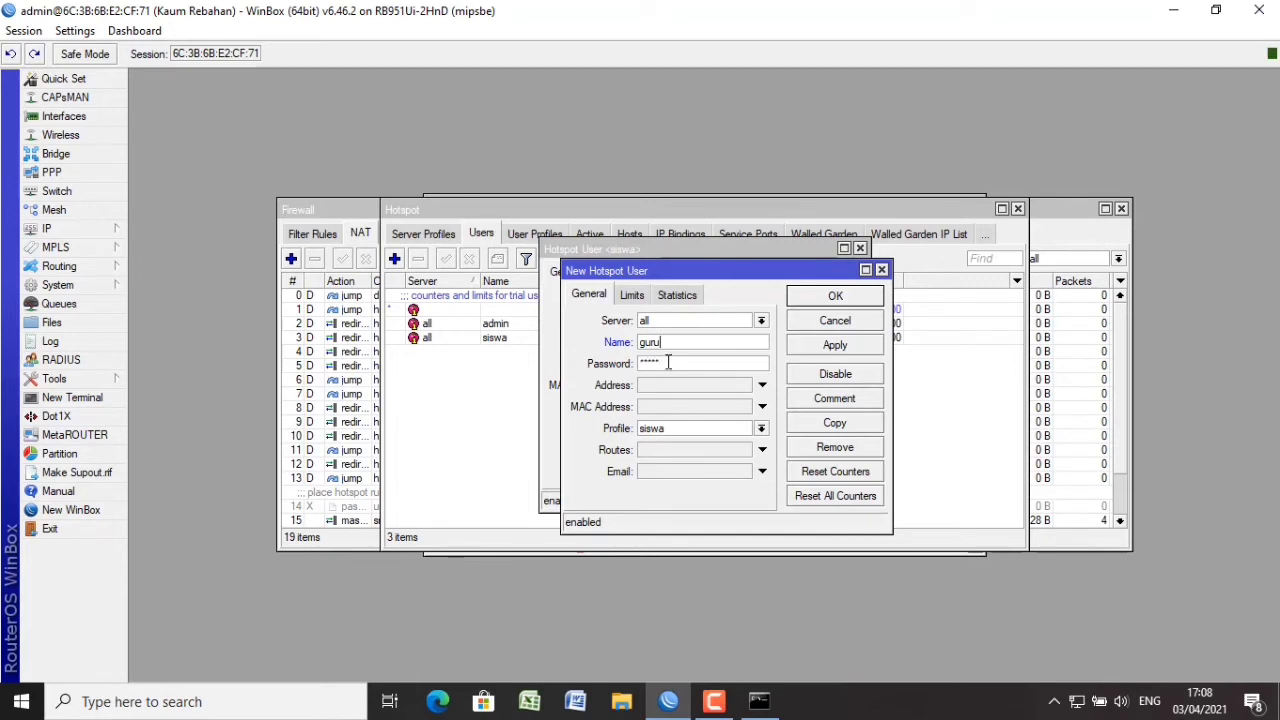
left_click_drag(668, 363, 638, 363)
type("gur")
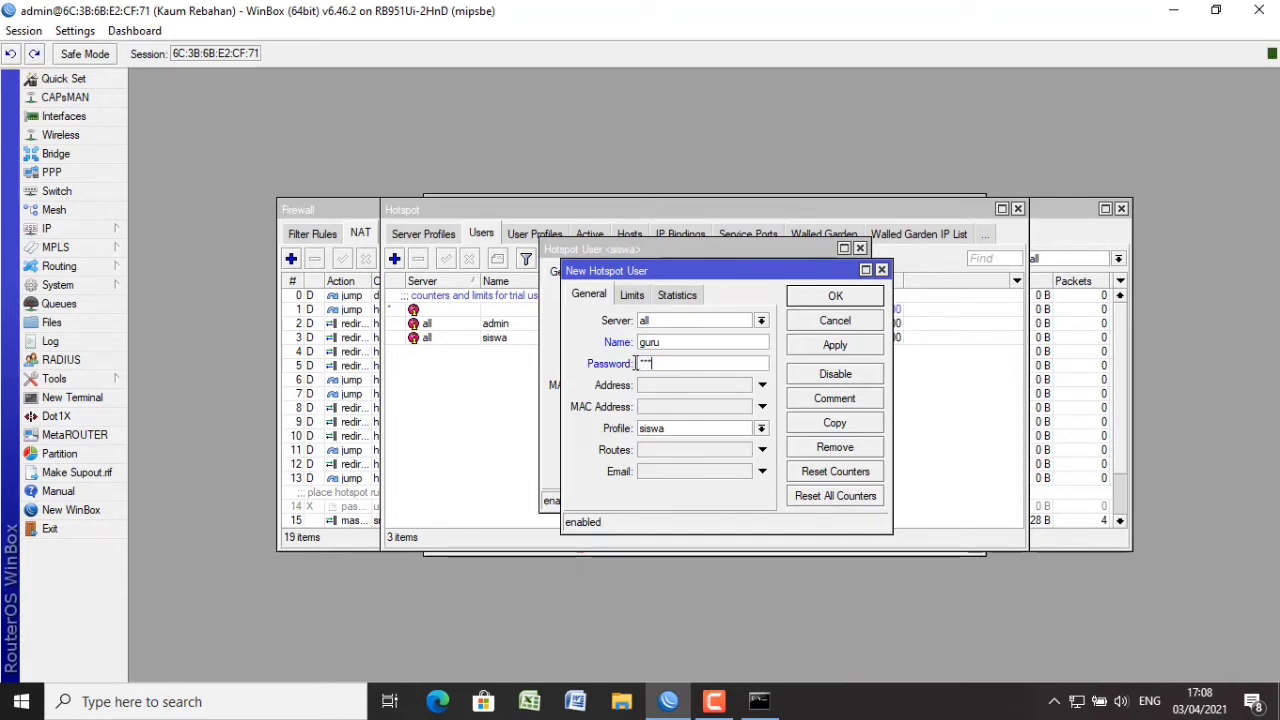
left_click(694, 432)
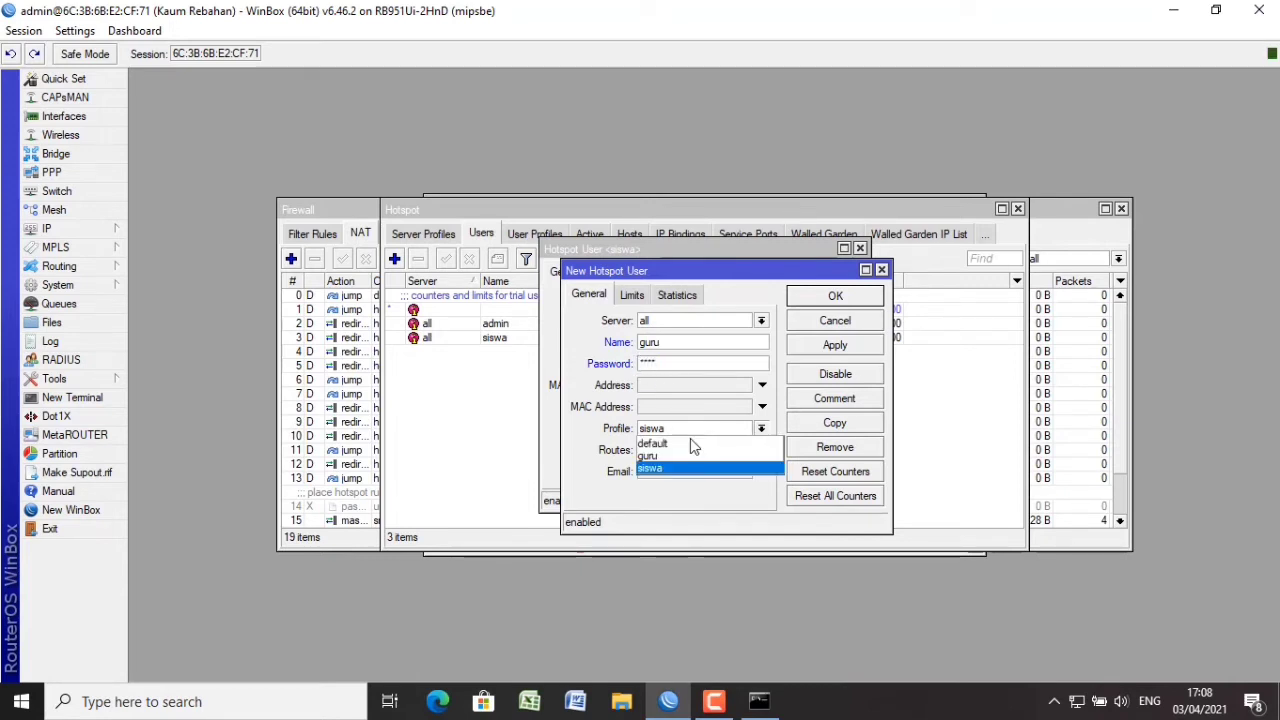
left_click(686, 454)
left_click(822, 350)
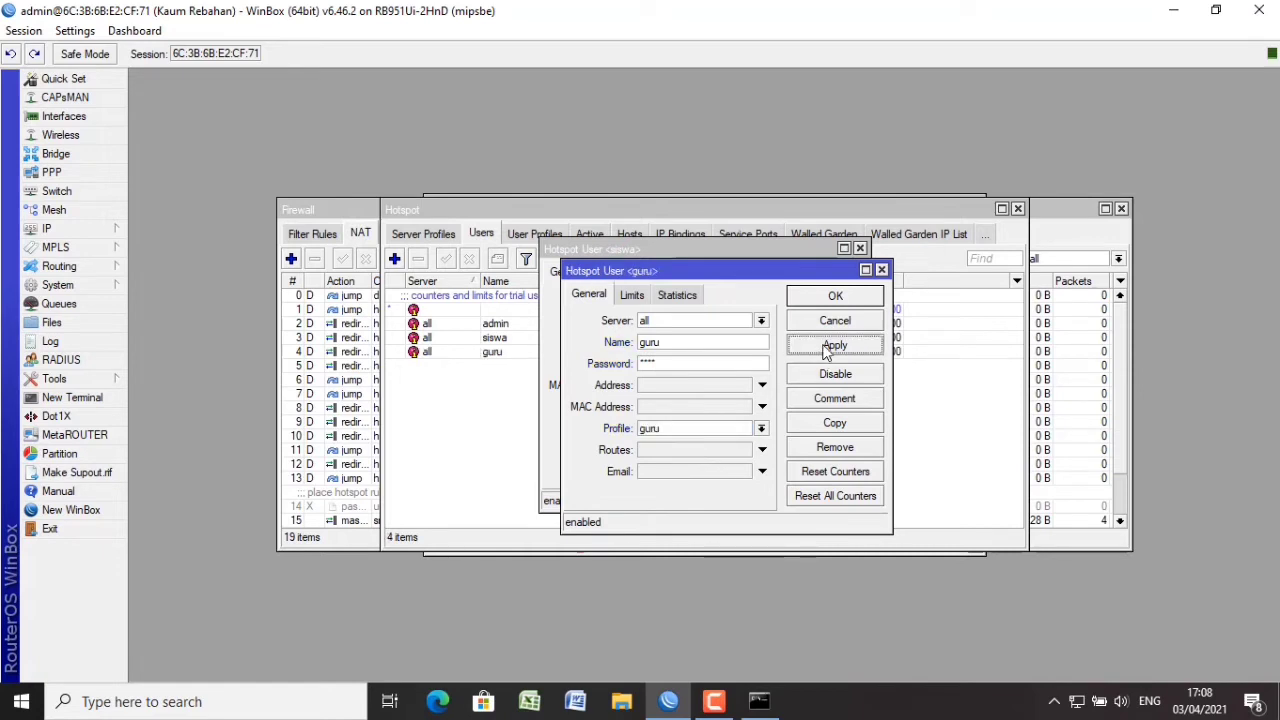
left_click(835, 296)
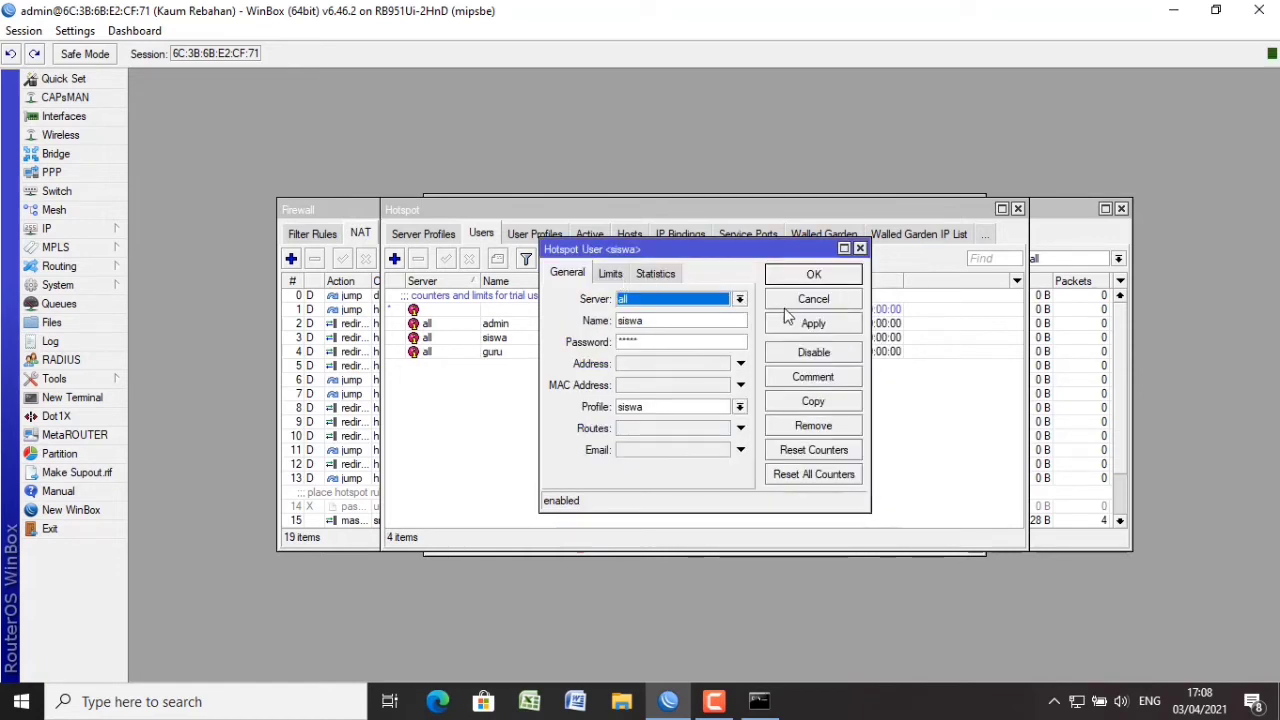
left_click(814, 323)
left_click(815, 276)
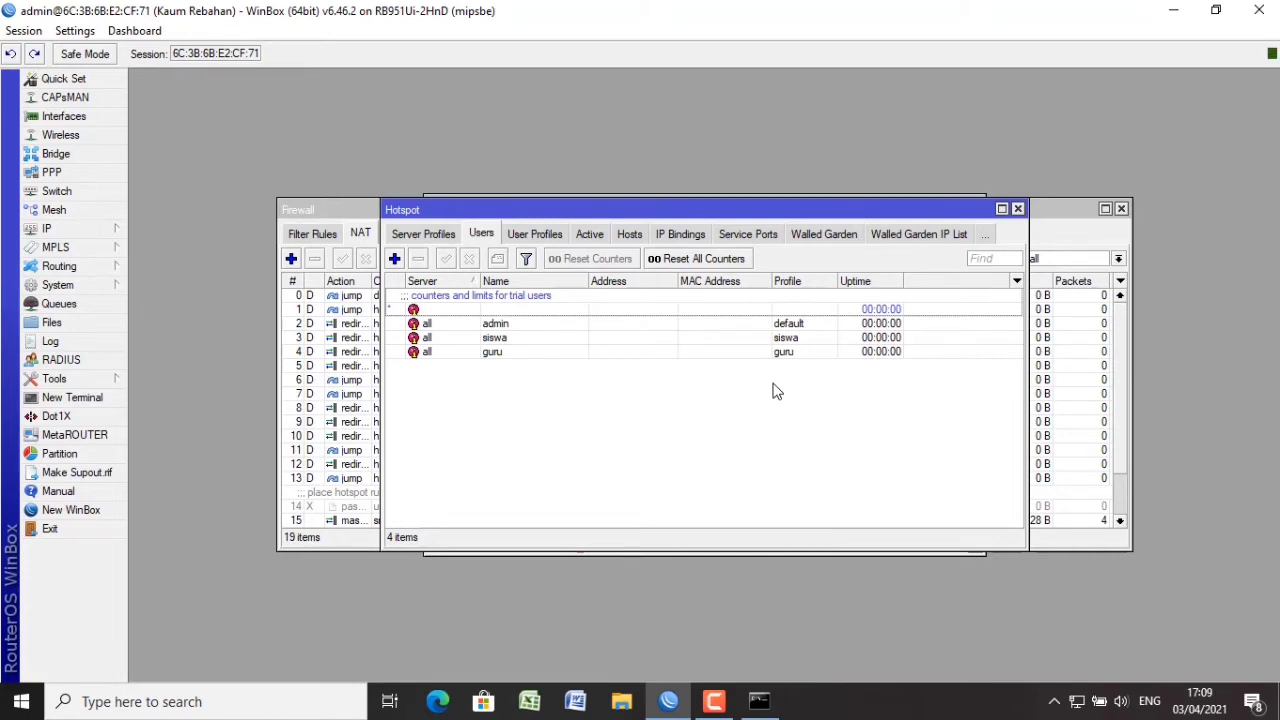
Add a walled garden allow entry for Dst. Host *bsnp-indonesia.org without server or source conditions.
left_click(815, 235)
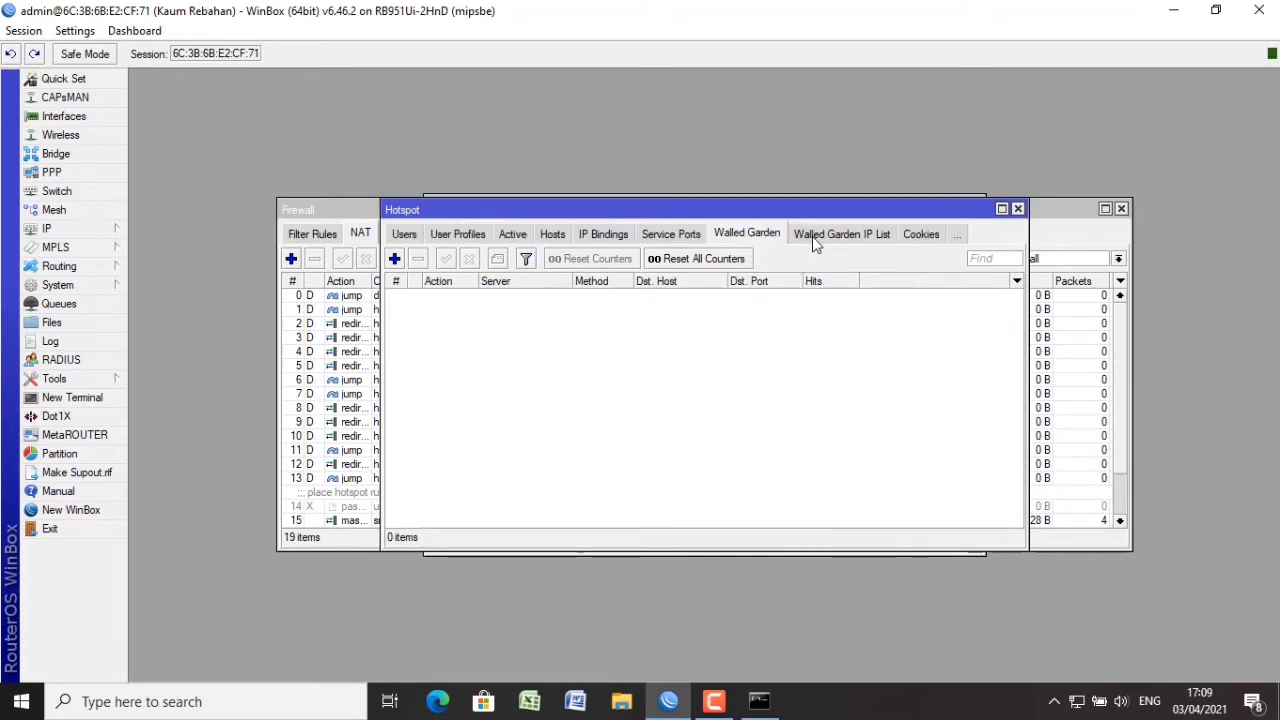
left_click(395, 259)
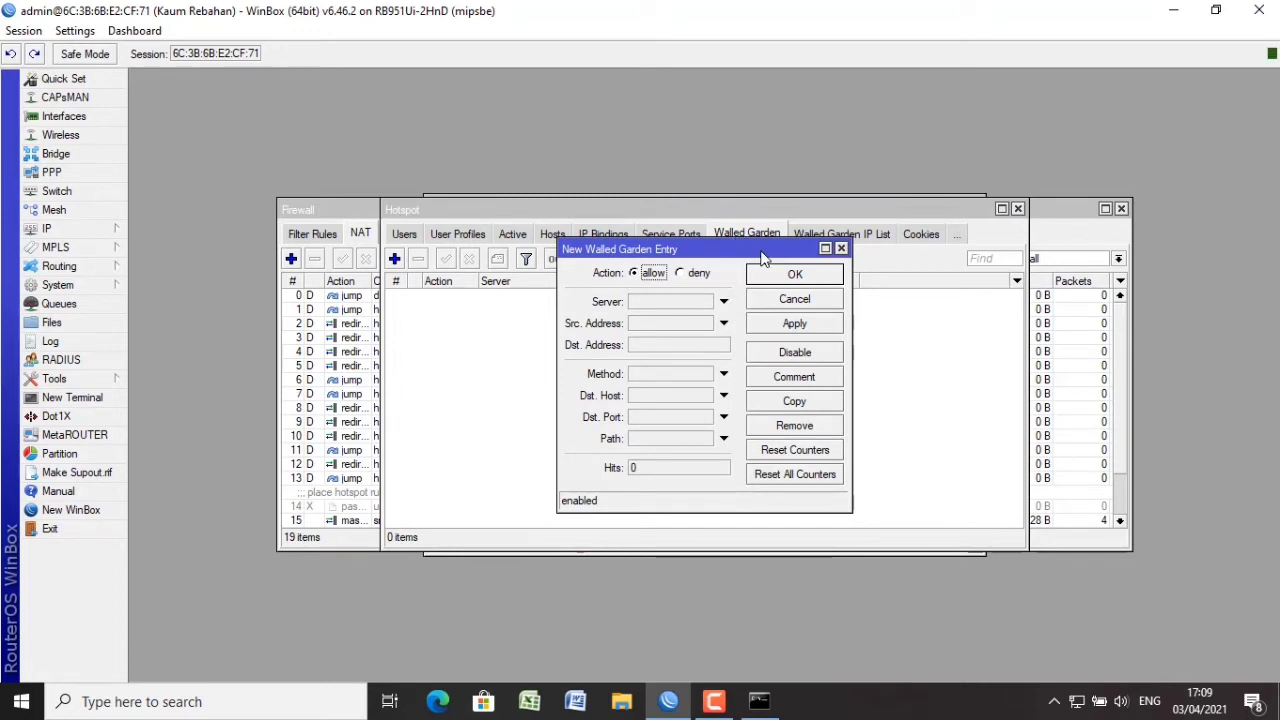
left_click(674, 345)
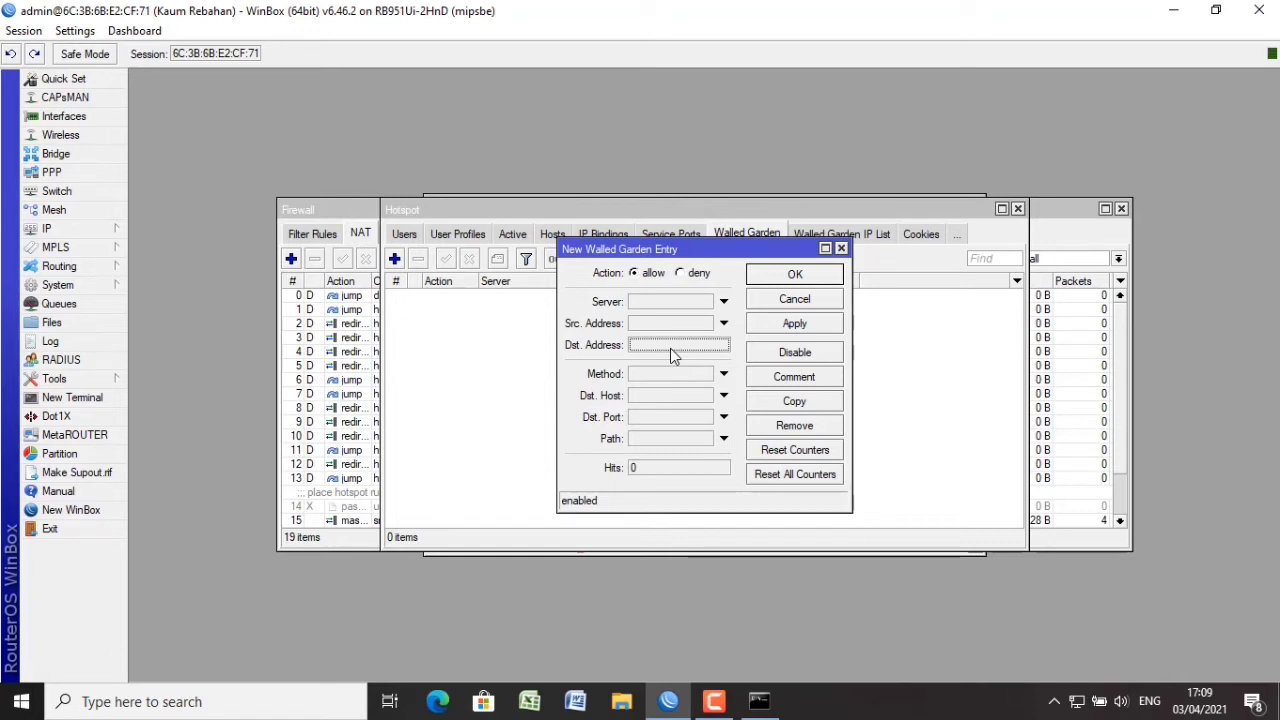
left_click(723, 301)
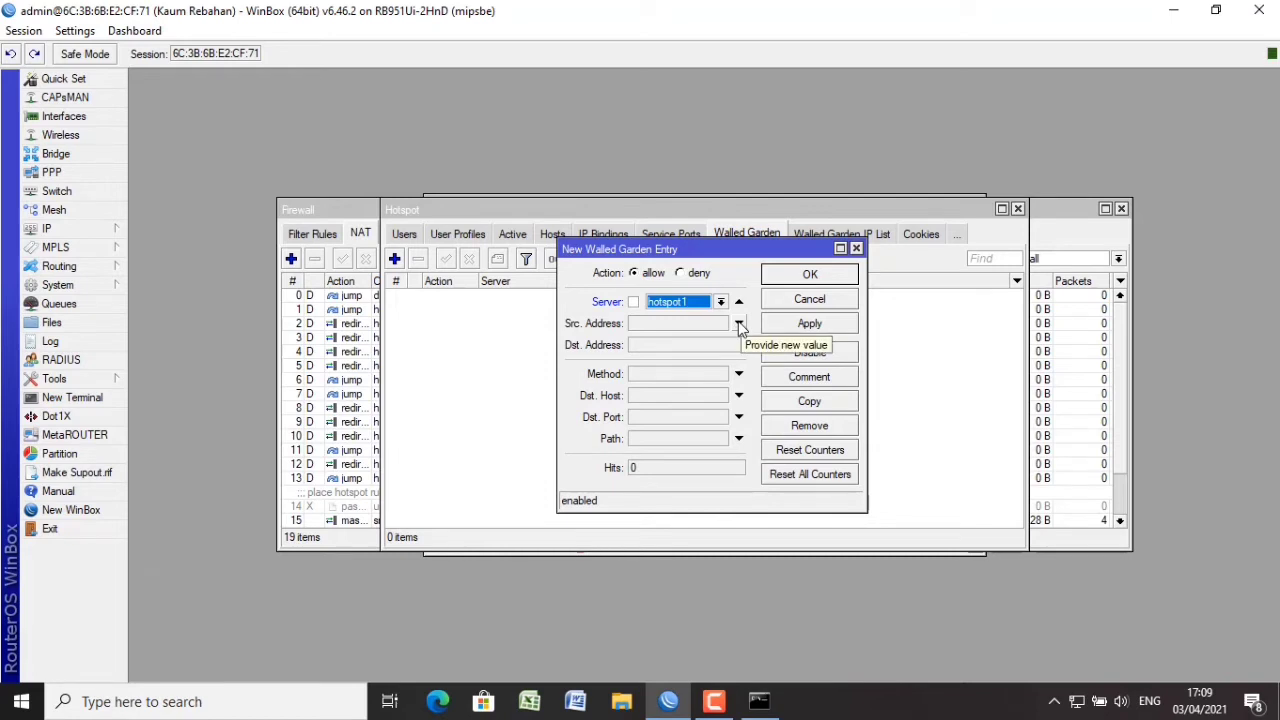
left_click(634, 302)
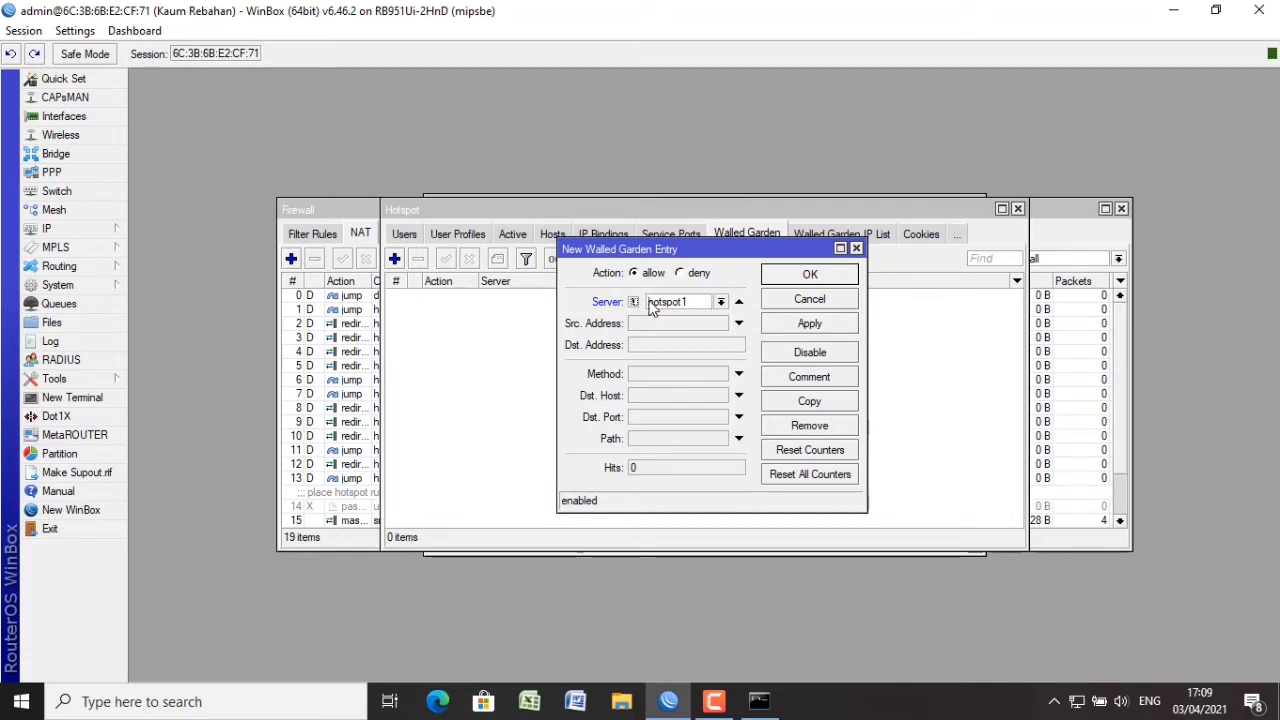
left_click(672, 346)
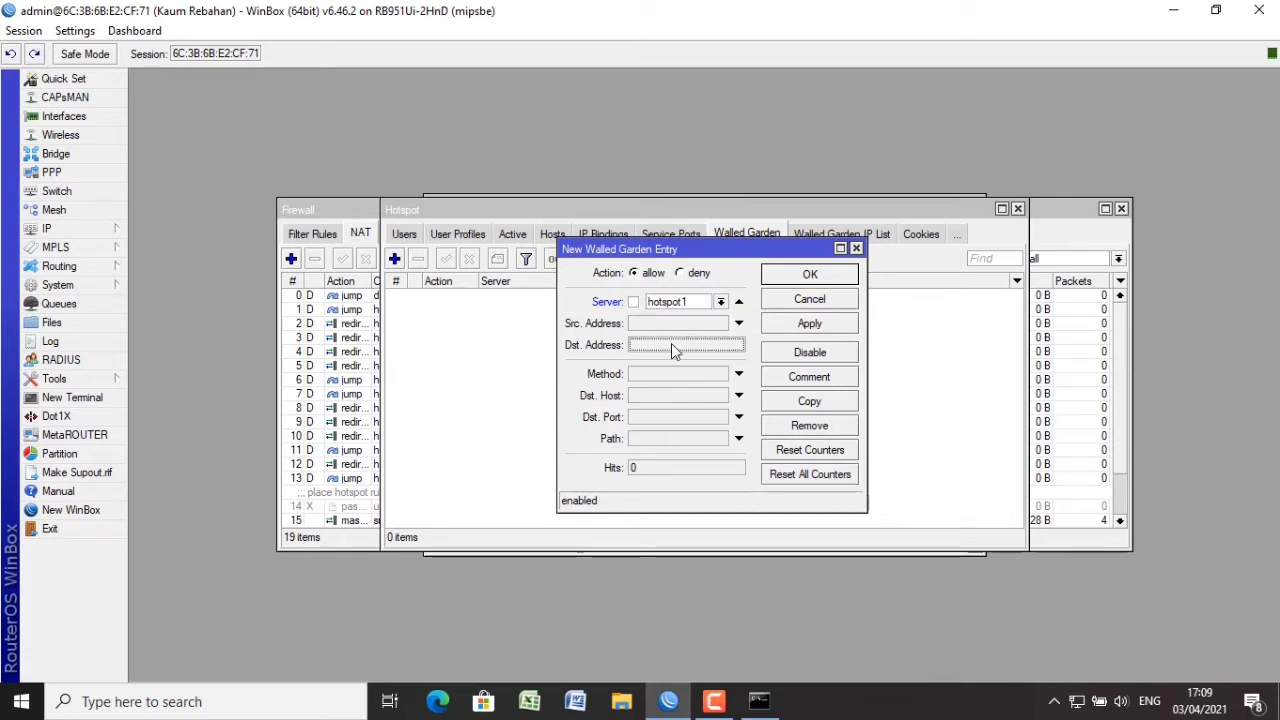
left_click(738, 323)
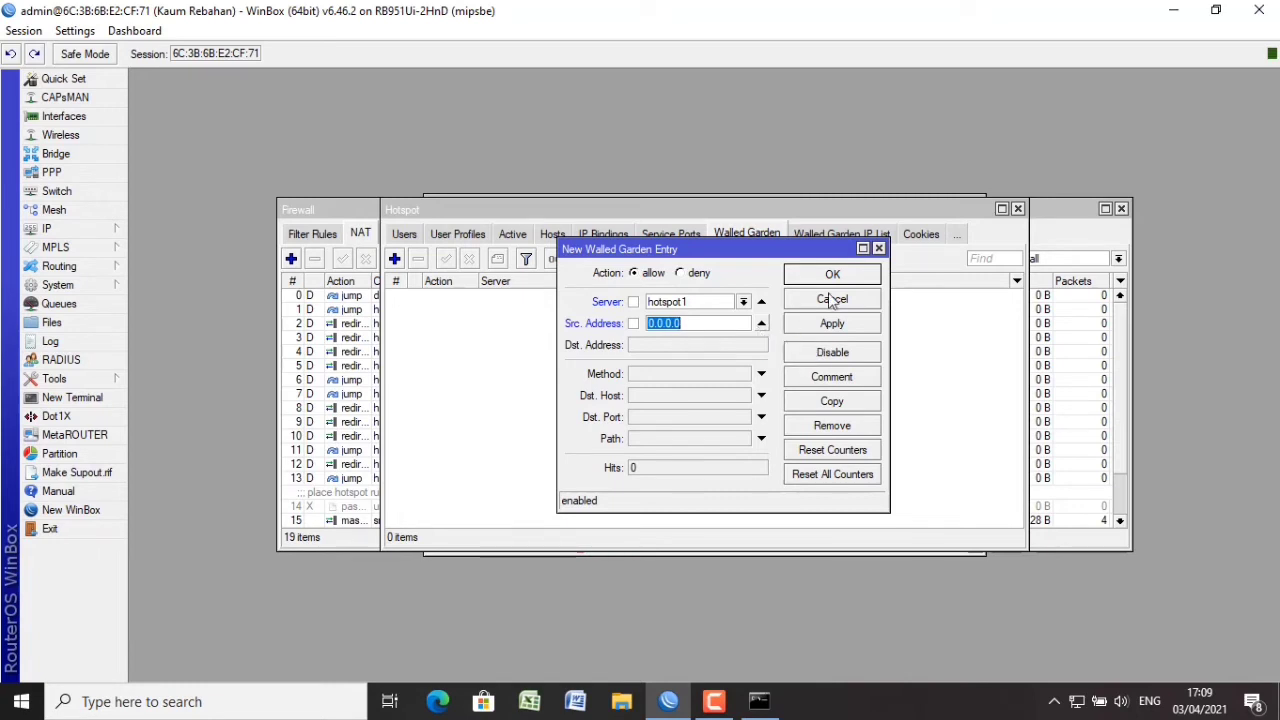
left_click(760, 325)
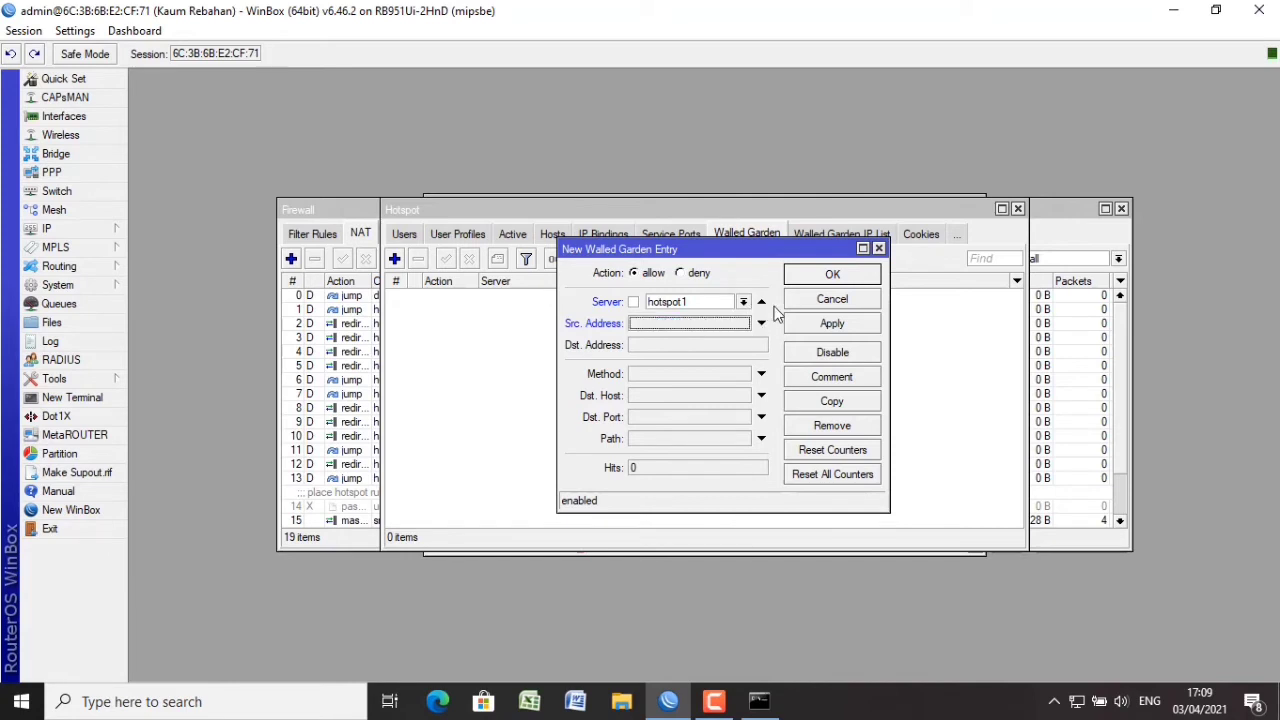
left_click(761, 301)
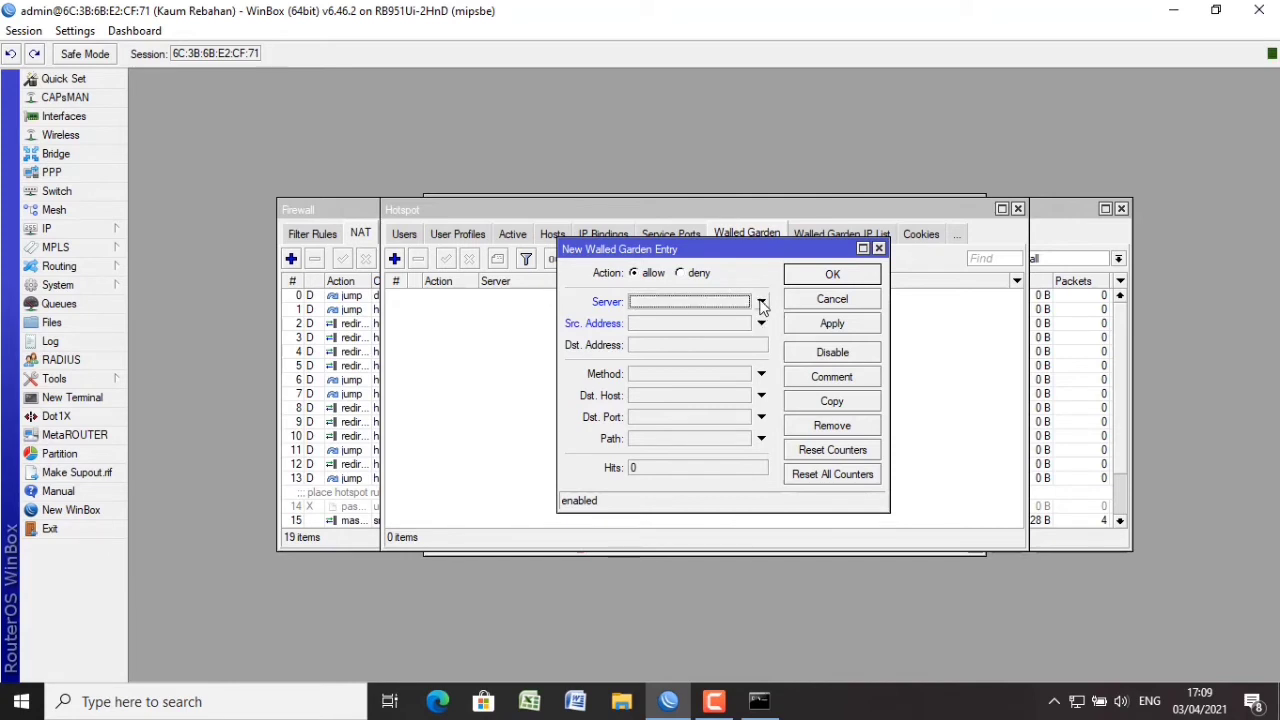
left_click(676, 393)
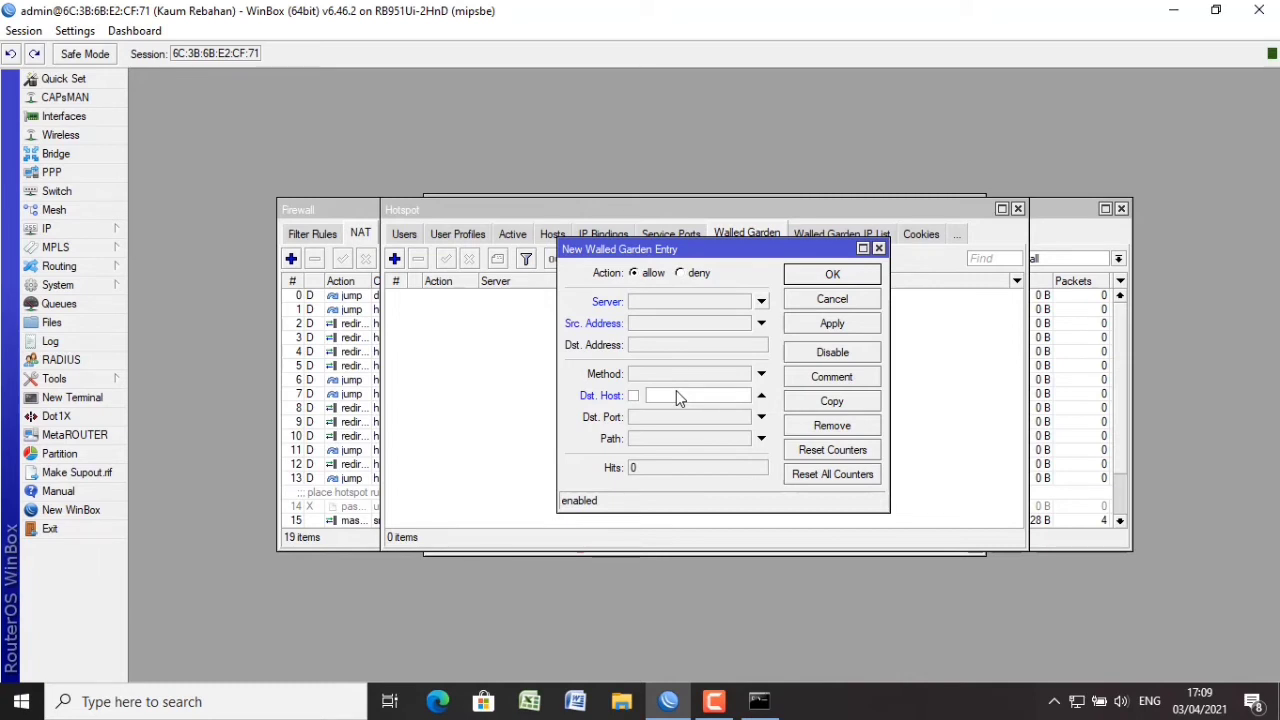
type("1")
type("bsn")
type("p-indonesia")
type(".org")
left_click(830, 330)
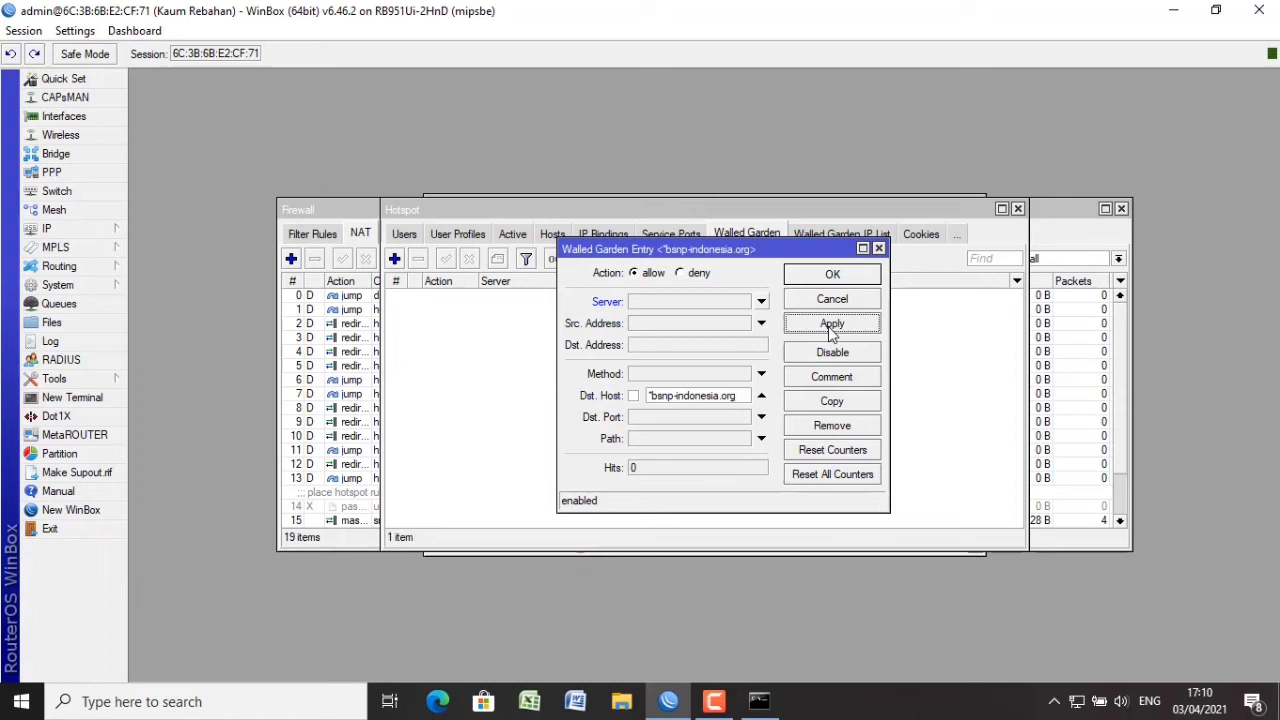
left_click(834, 276)
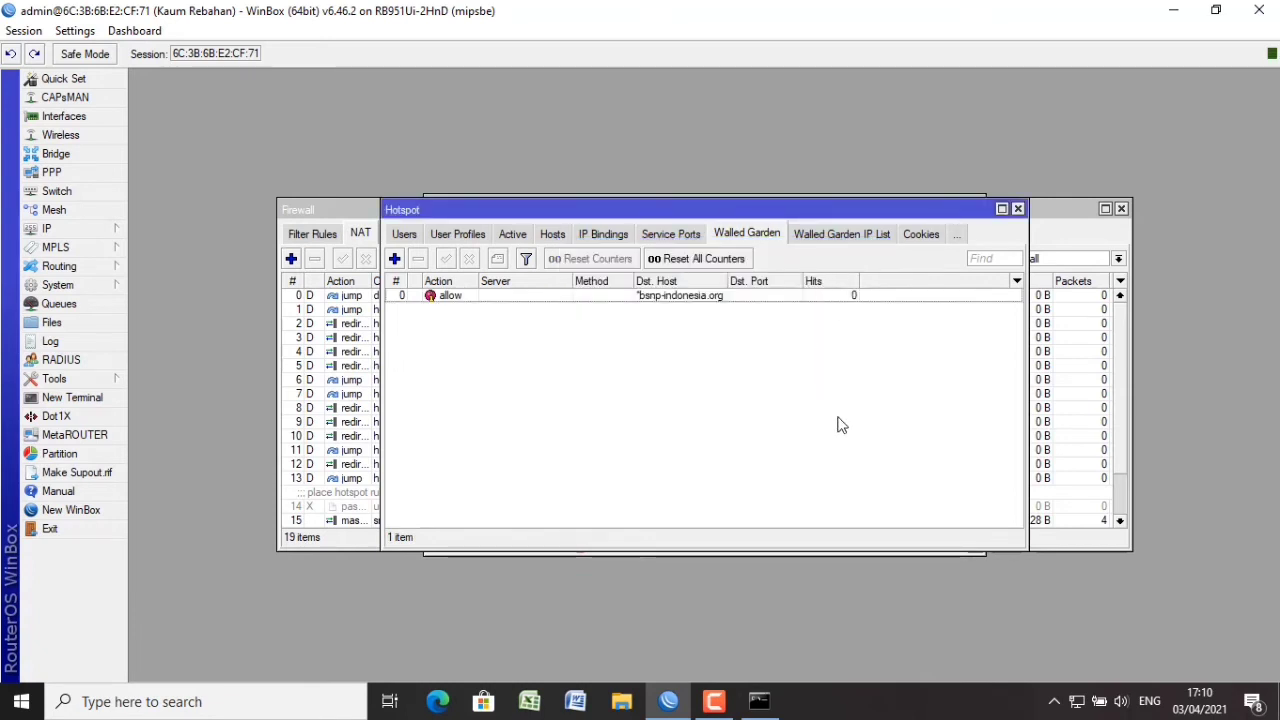
Enable the web proxy with a cache administrator e-mail, then review the walled garden entry unchanged.
left_click(98, 230)
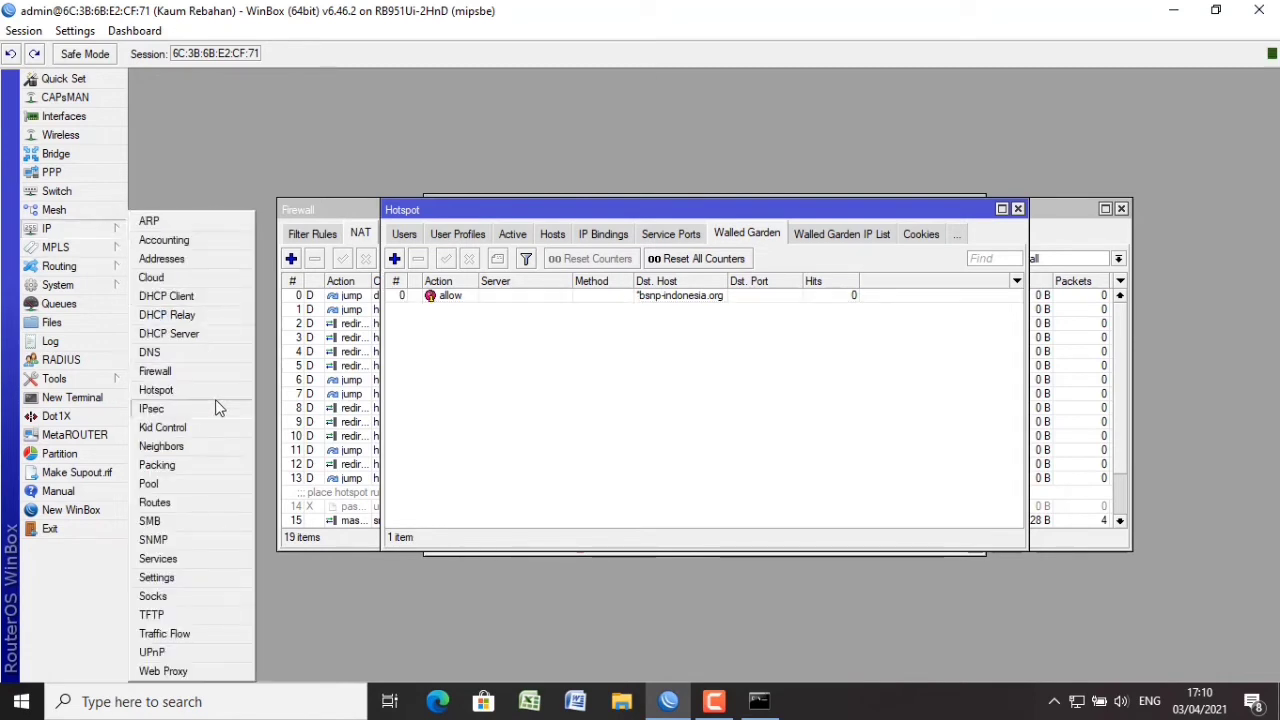
left_click(219, 671)
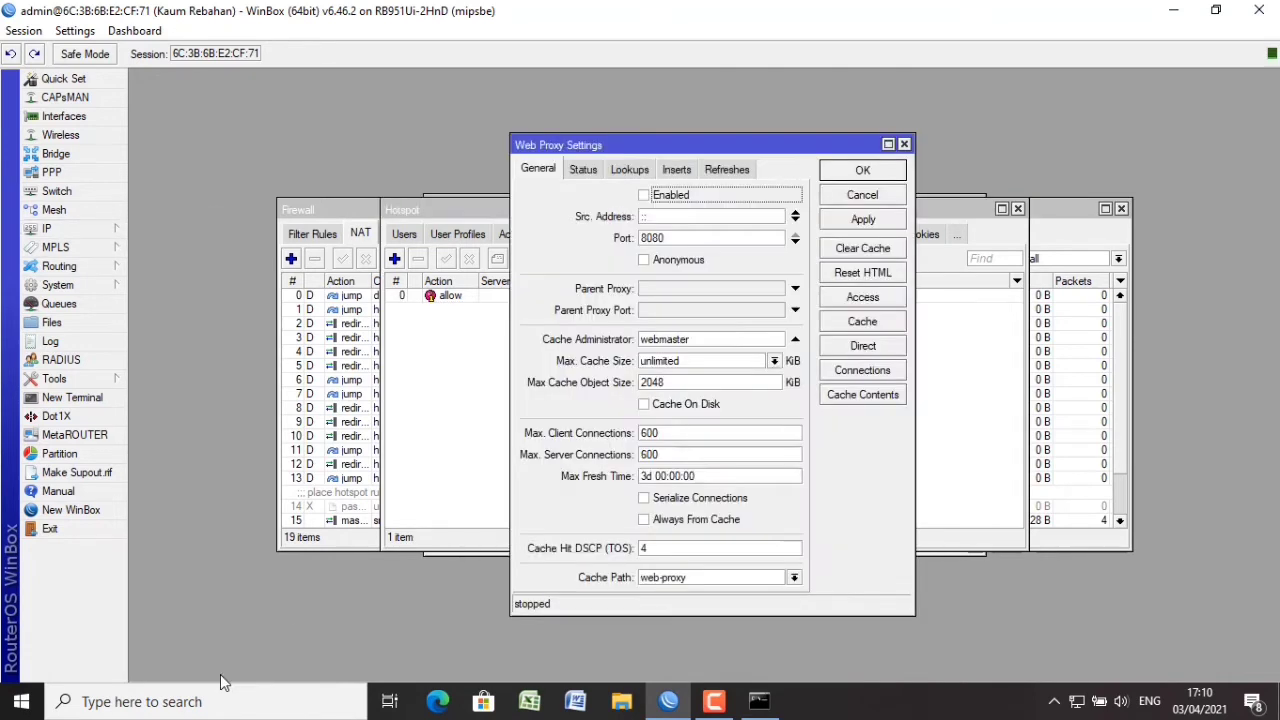
left_click(646, 196)
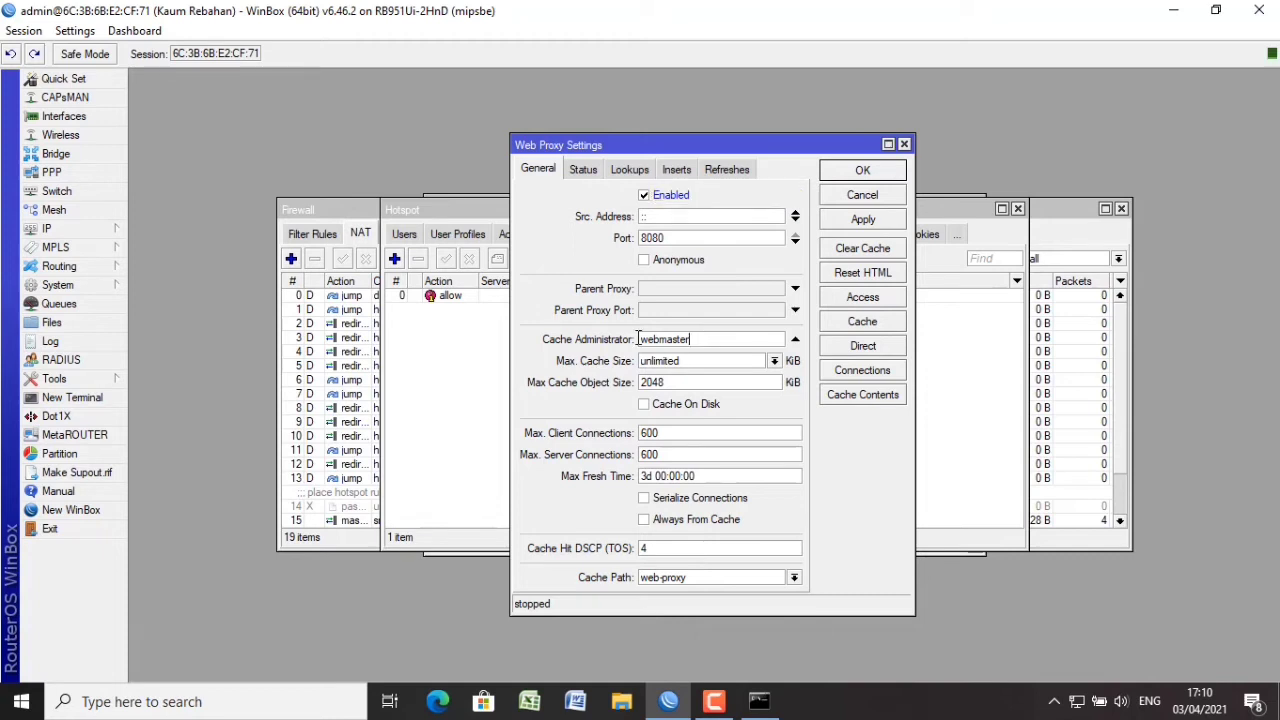
double_click(696, 340)
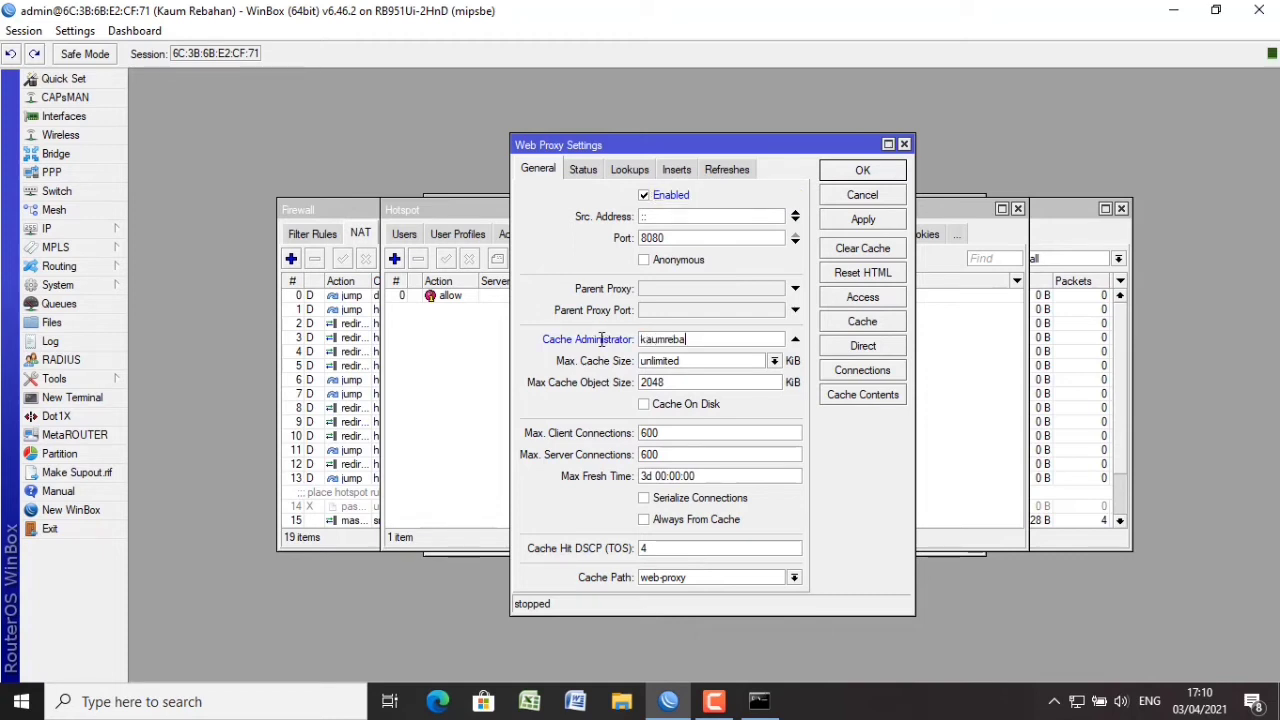
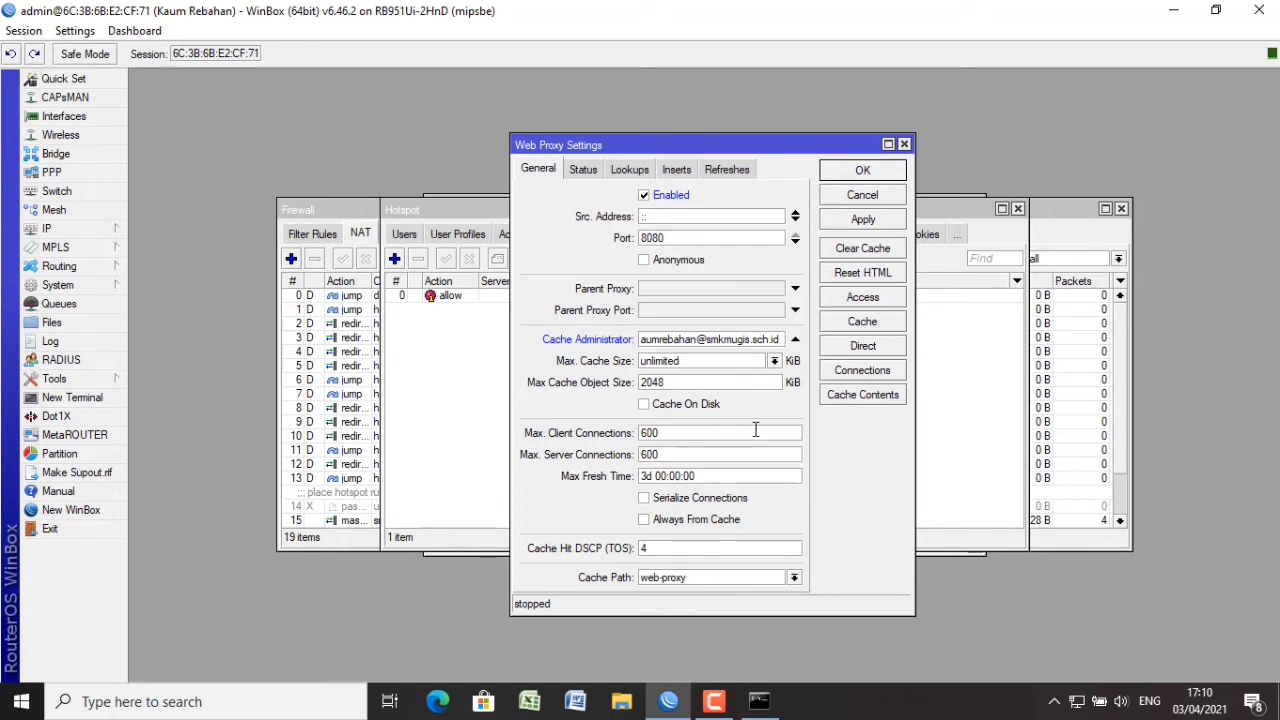
left_click(862, 220)
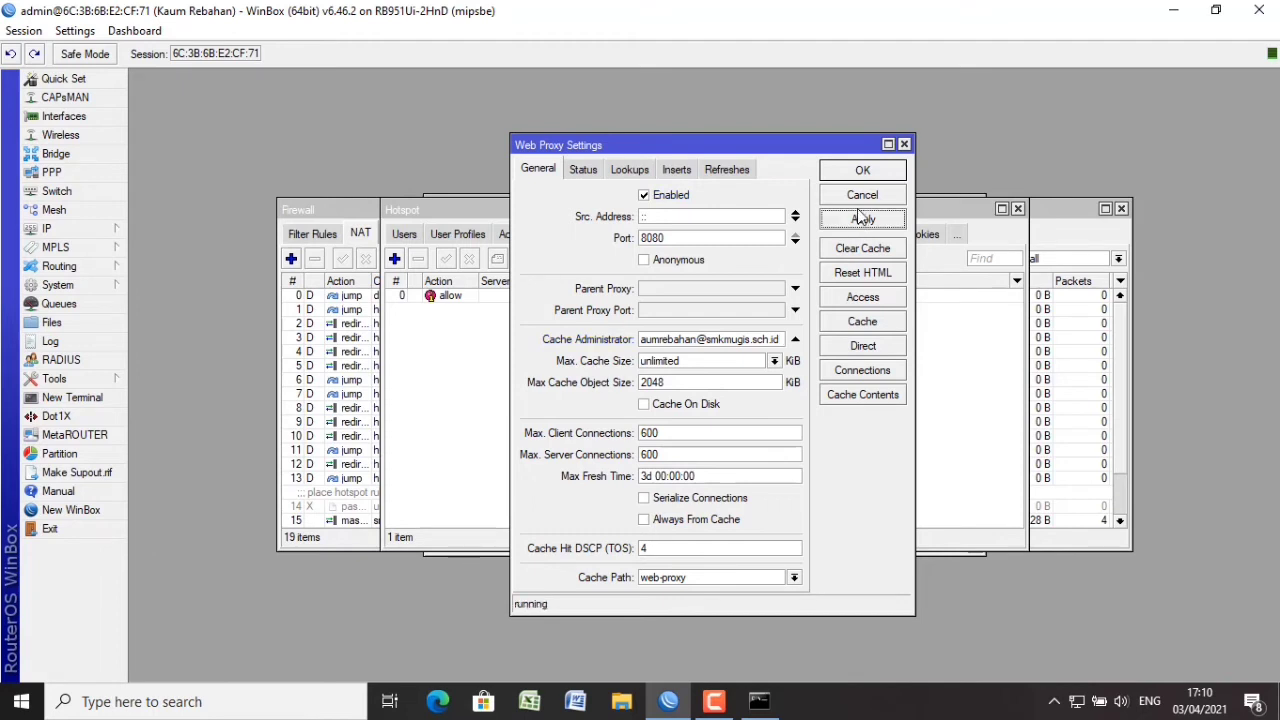
left_click(870, 175)
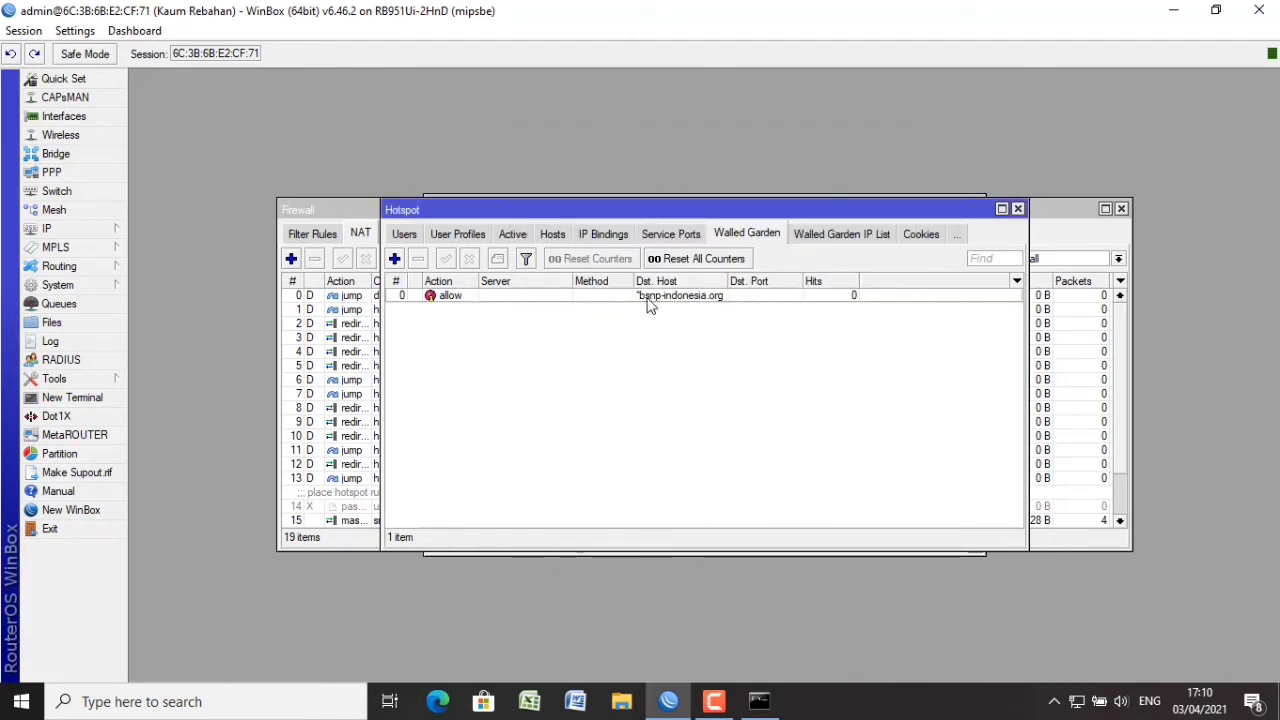
double_click(648, 298)
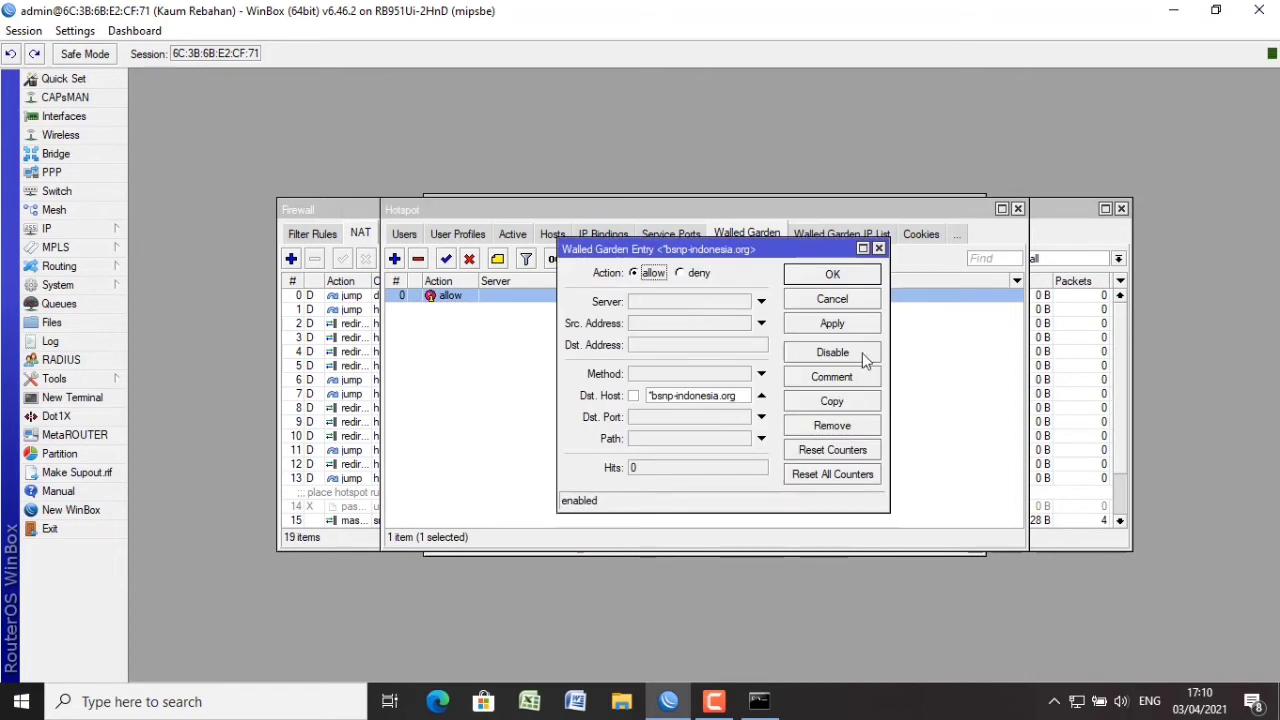
left_click(879, 248)
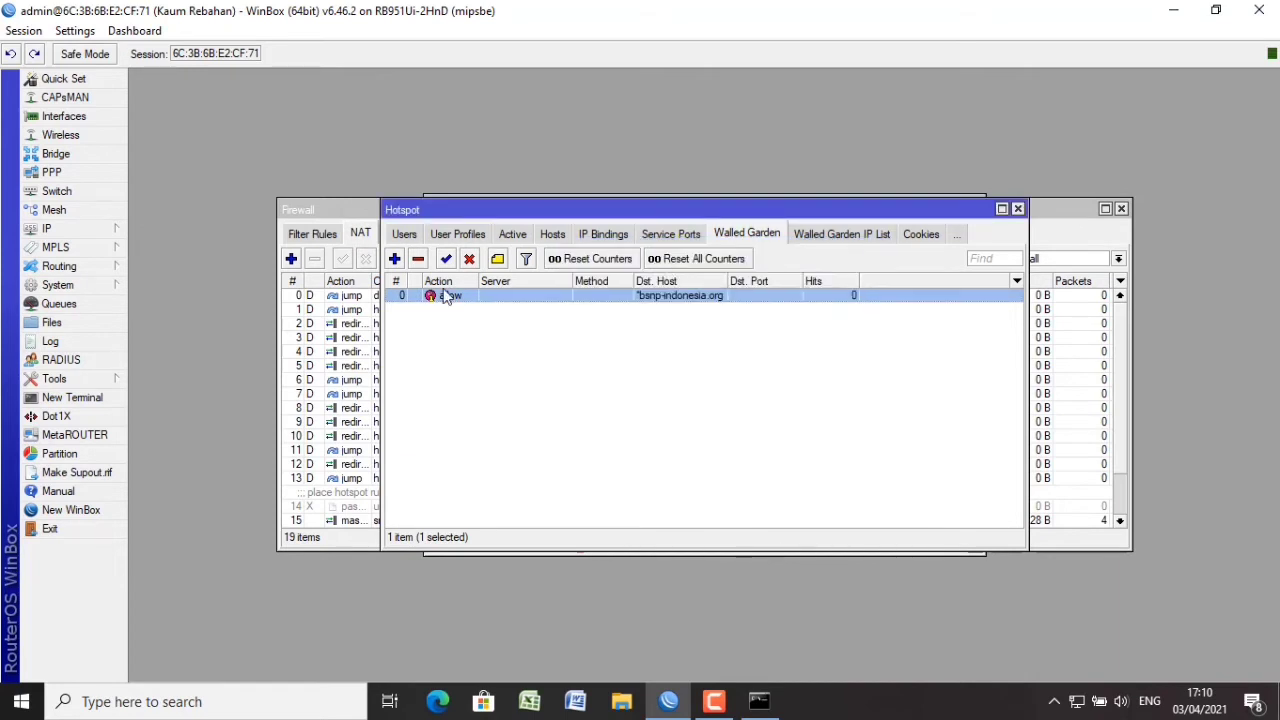
Add a web proxy access rule denying Dst. Host *youtube.com on Dst. Port 80.
left_click(68, 232)
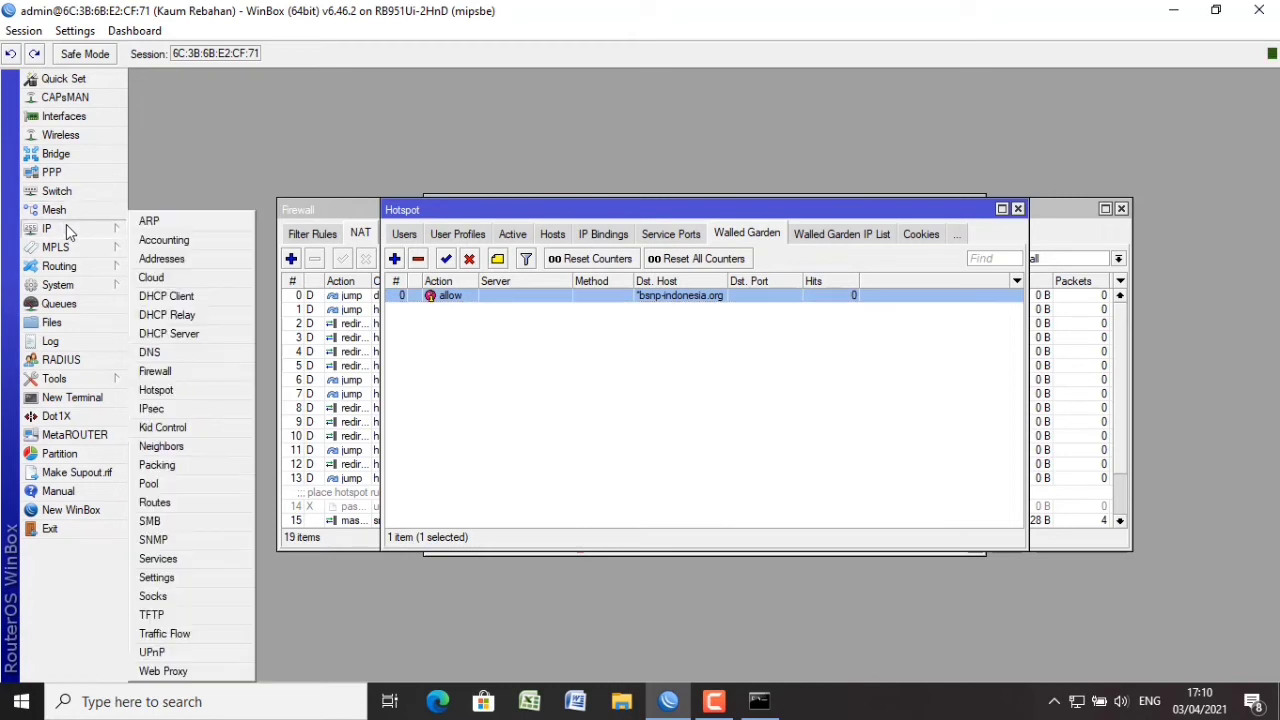
left_click(224, 673)
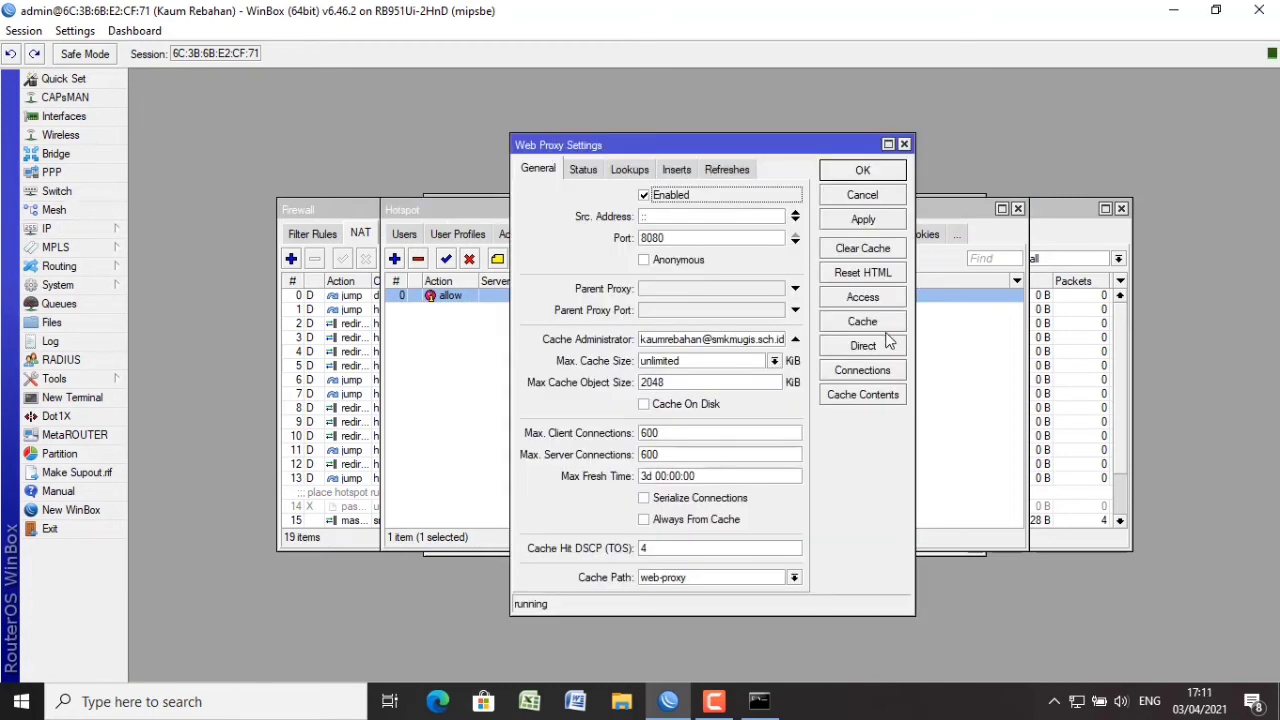
left_click(868, 298)
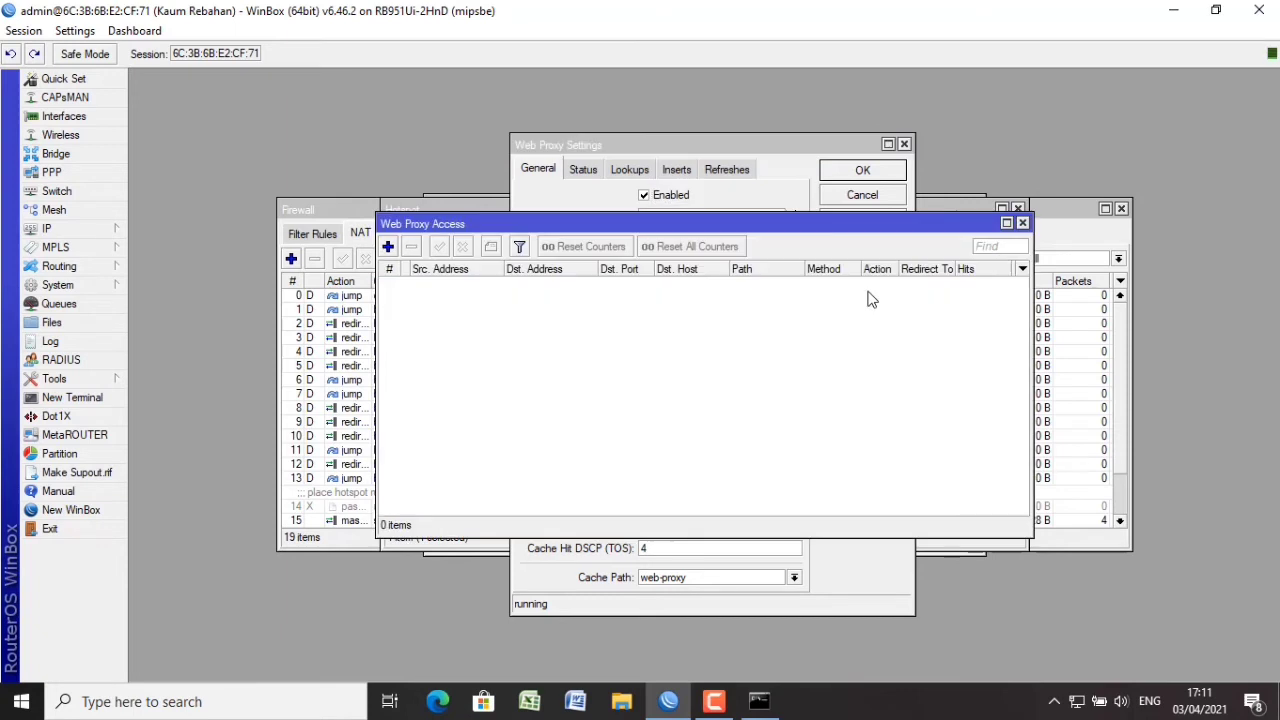
left_click(388, 248)
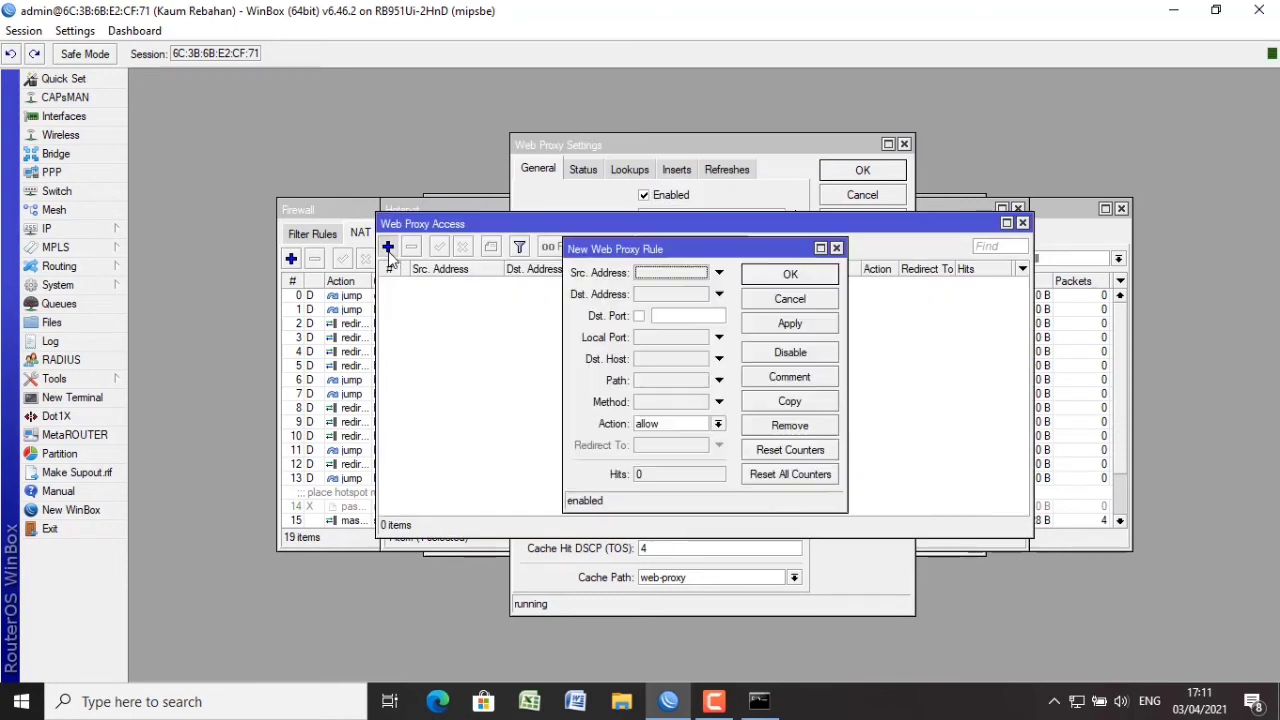
left_click(669, 316)
type("80")
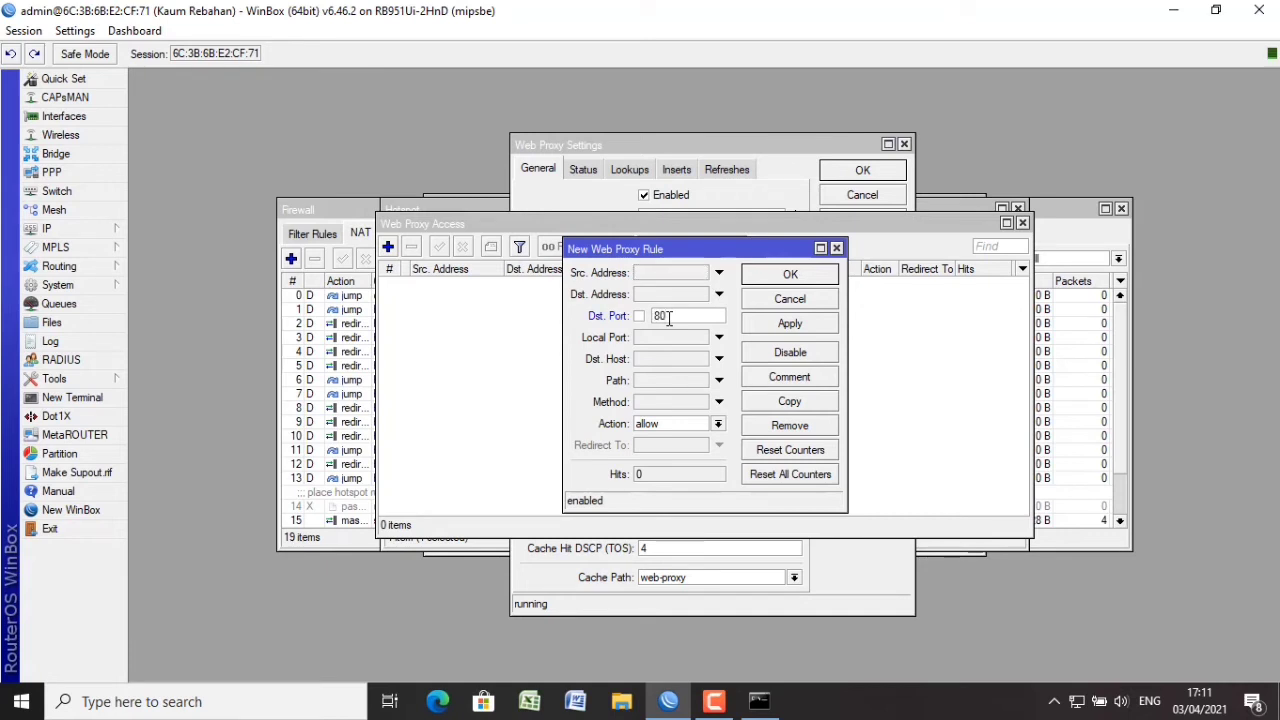
left_click(671, 360)
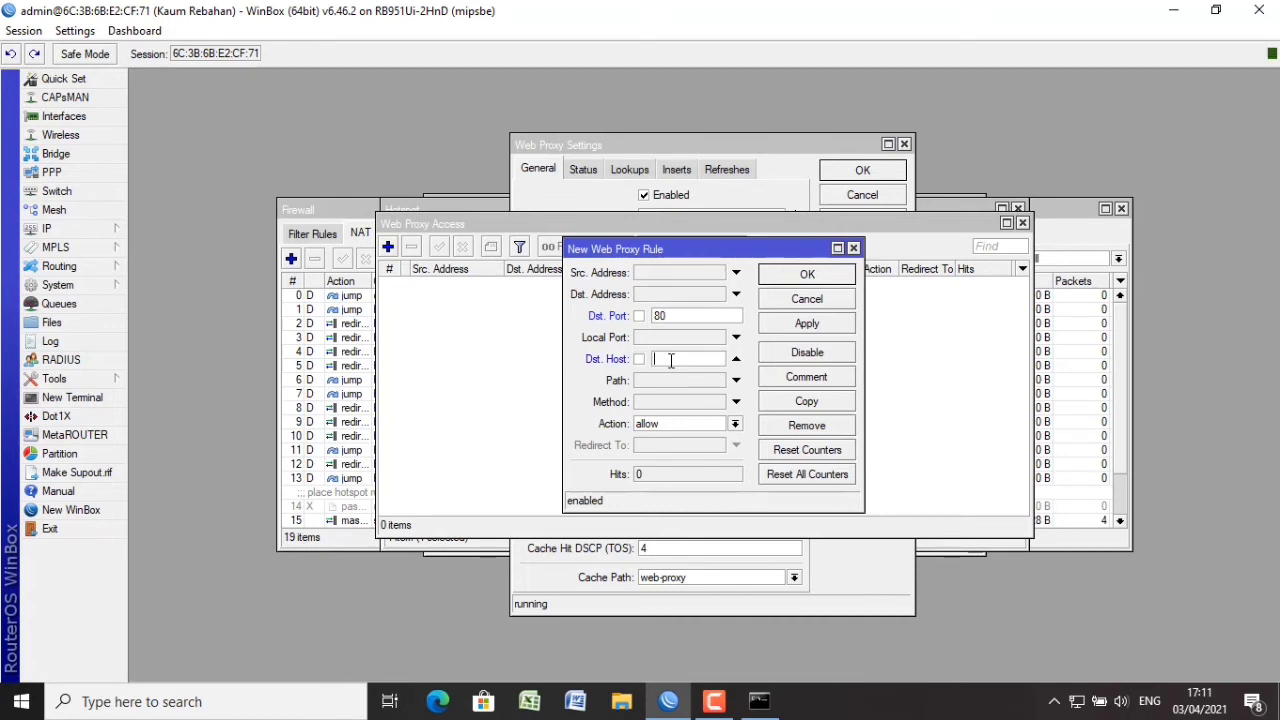
type("1")
type("youtub")
type("e")
type(".com")
left_click(695, 430)
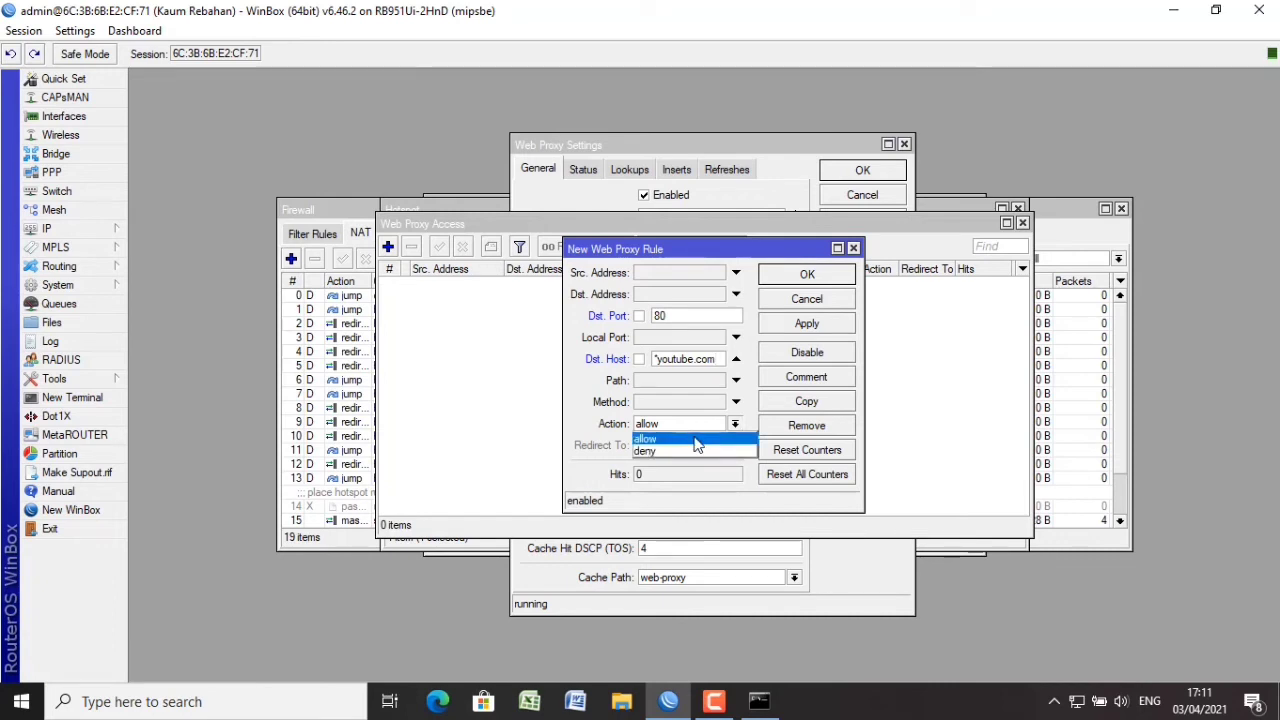
left_click(697, 451)
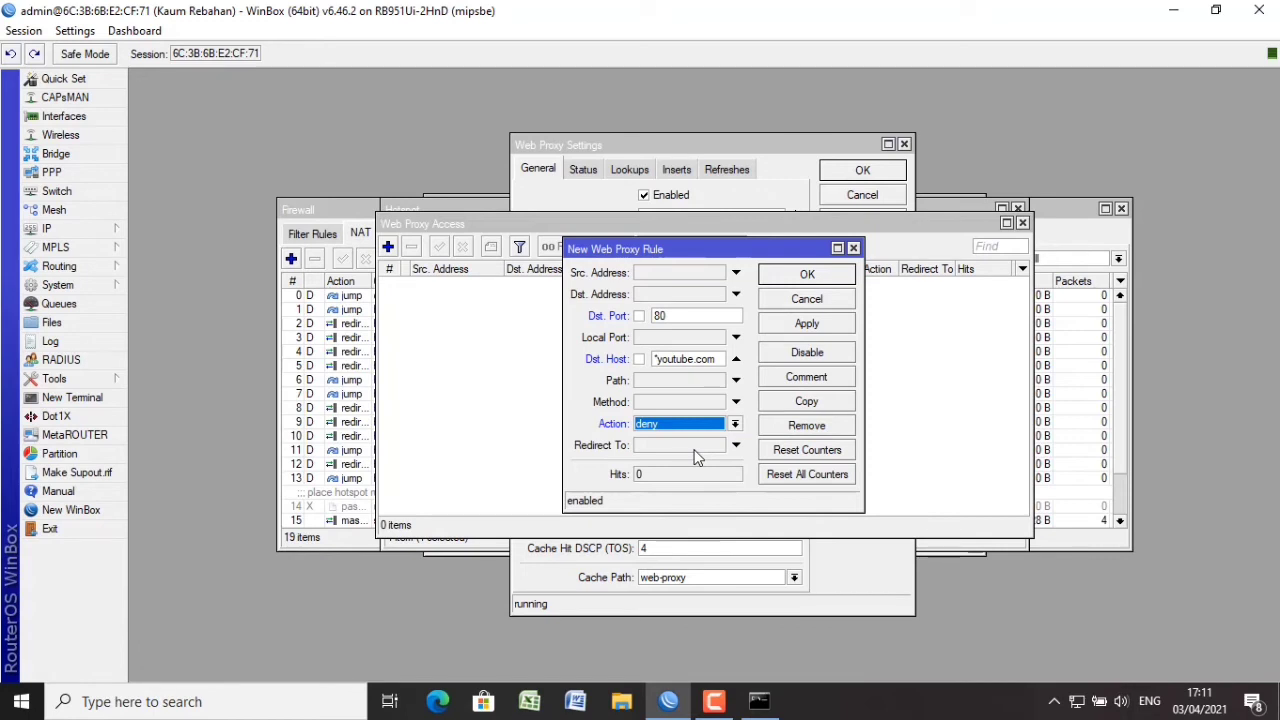
left_click(826, 320)
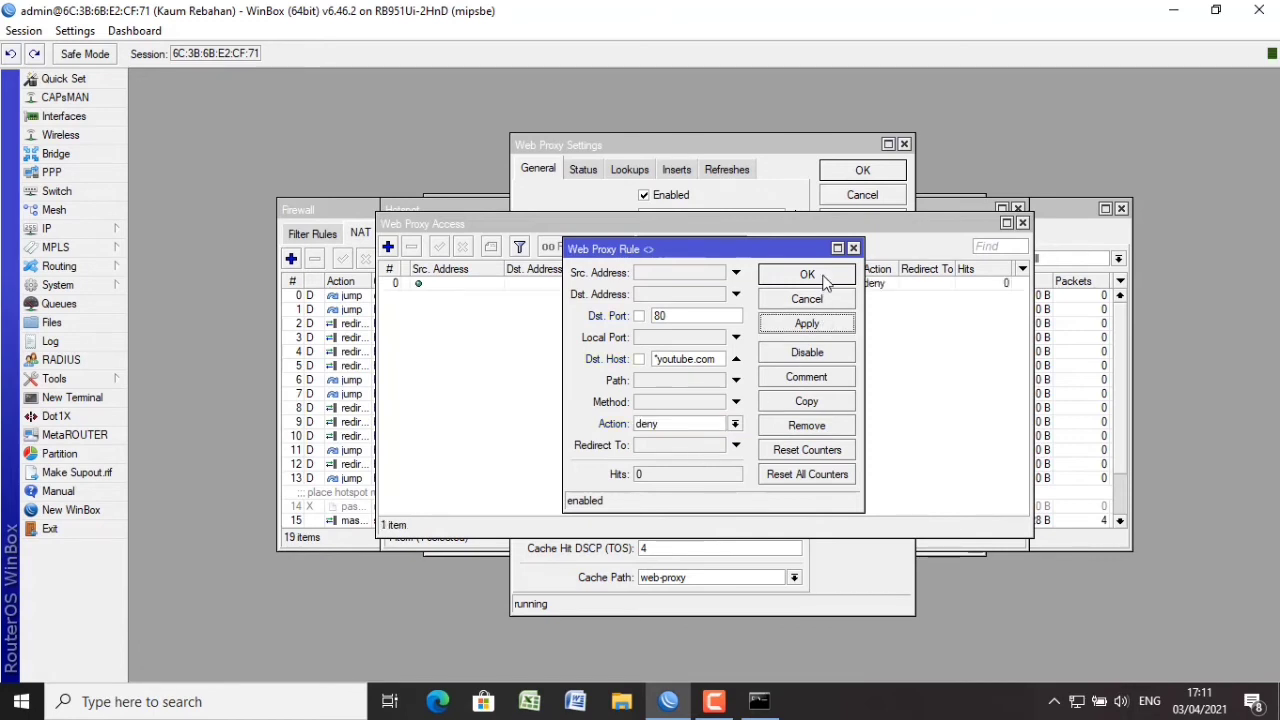
left_click(823, 276)
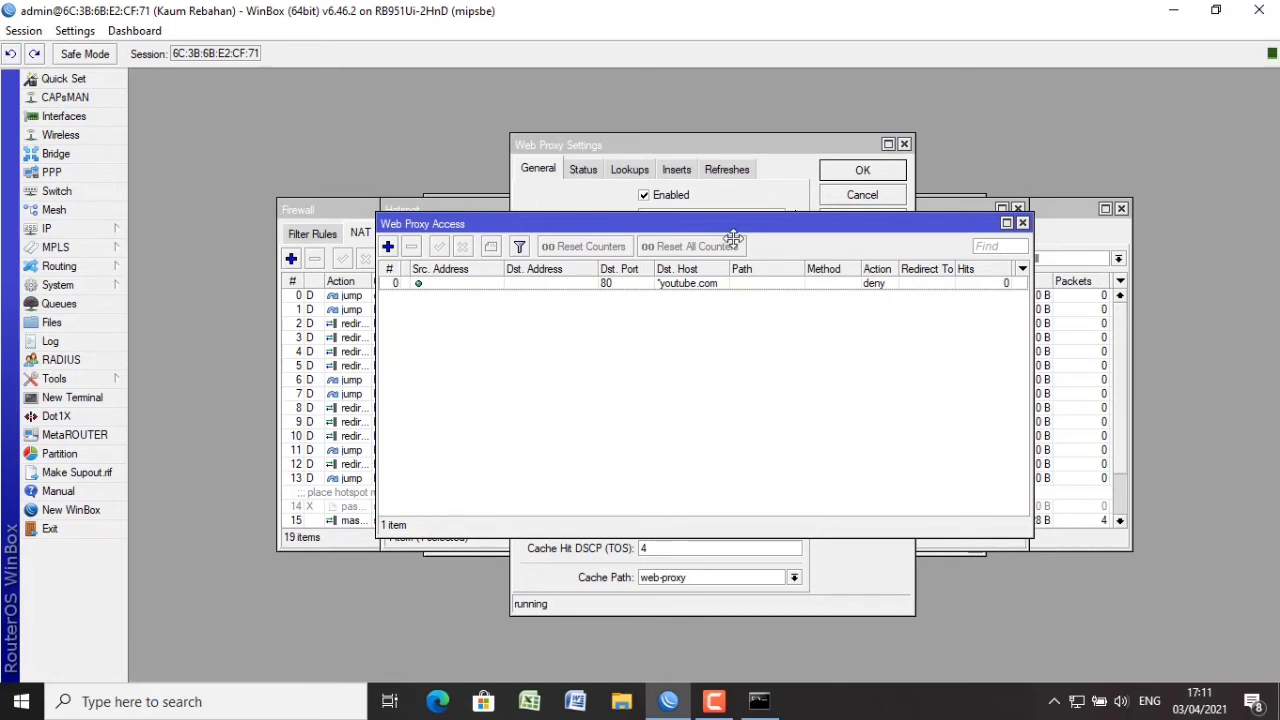
Apply the web proxy settings and close the access, hotspot, firewall and route windows.
left_click_drag(734, 237, 832, 357)
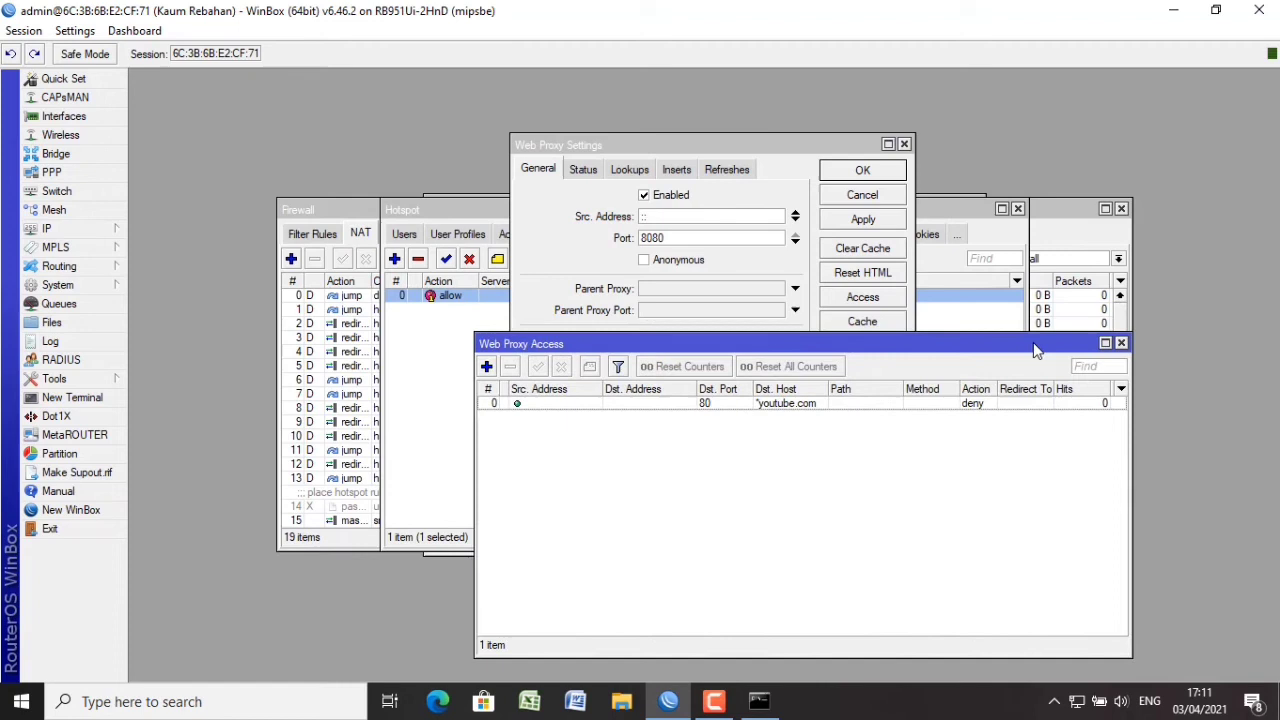
left_click(1121, 343)
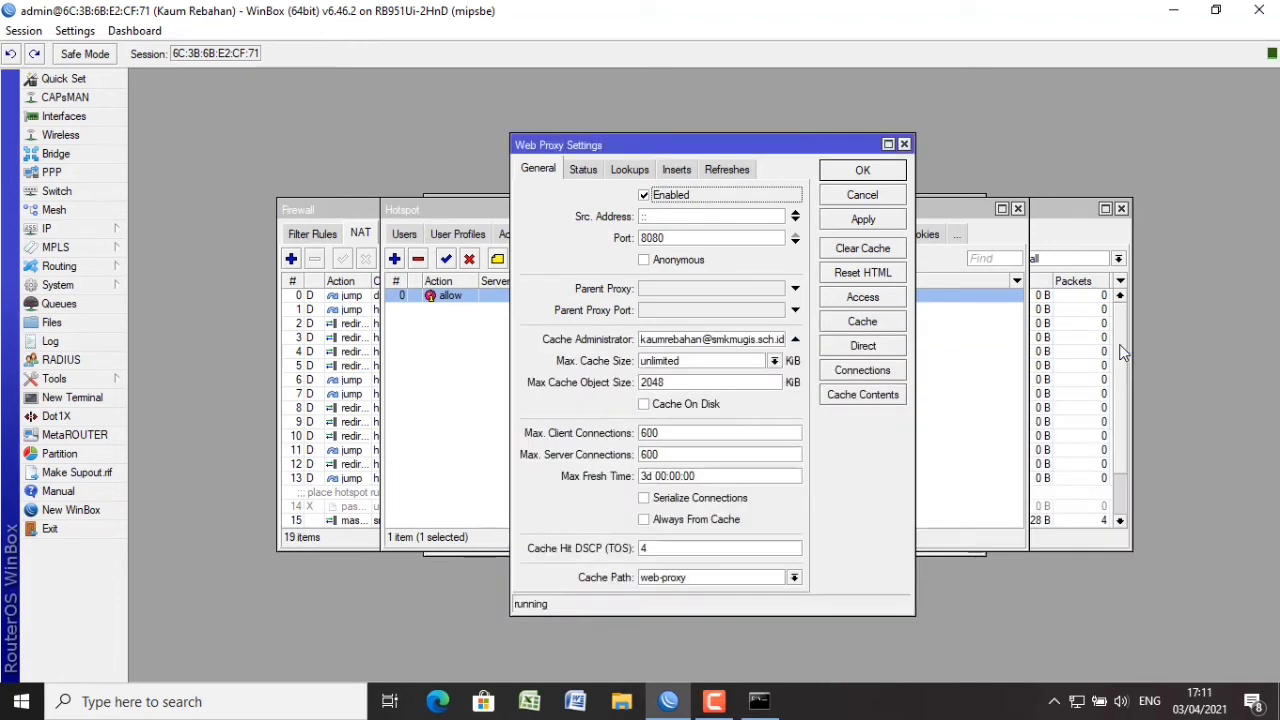
left_click(875, 221)
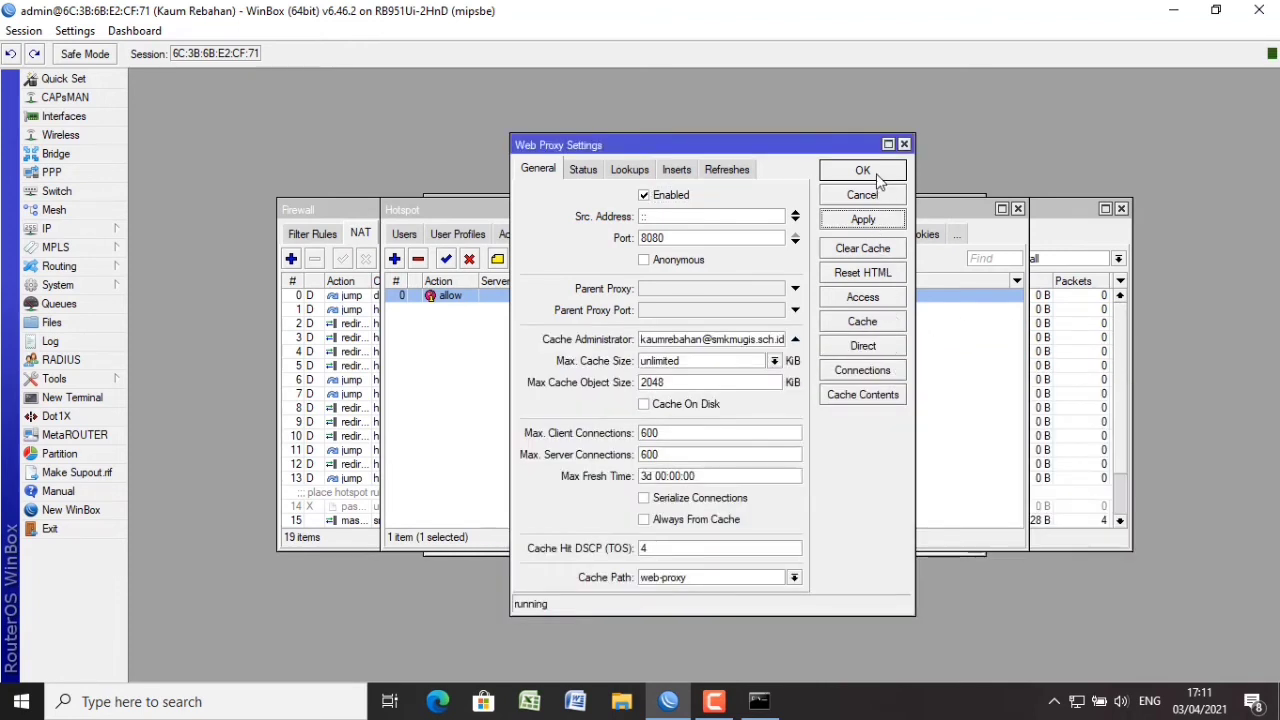
left_click(862, 172)
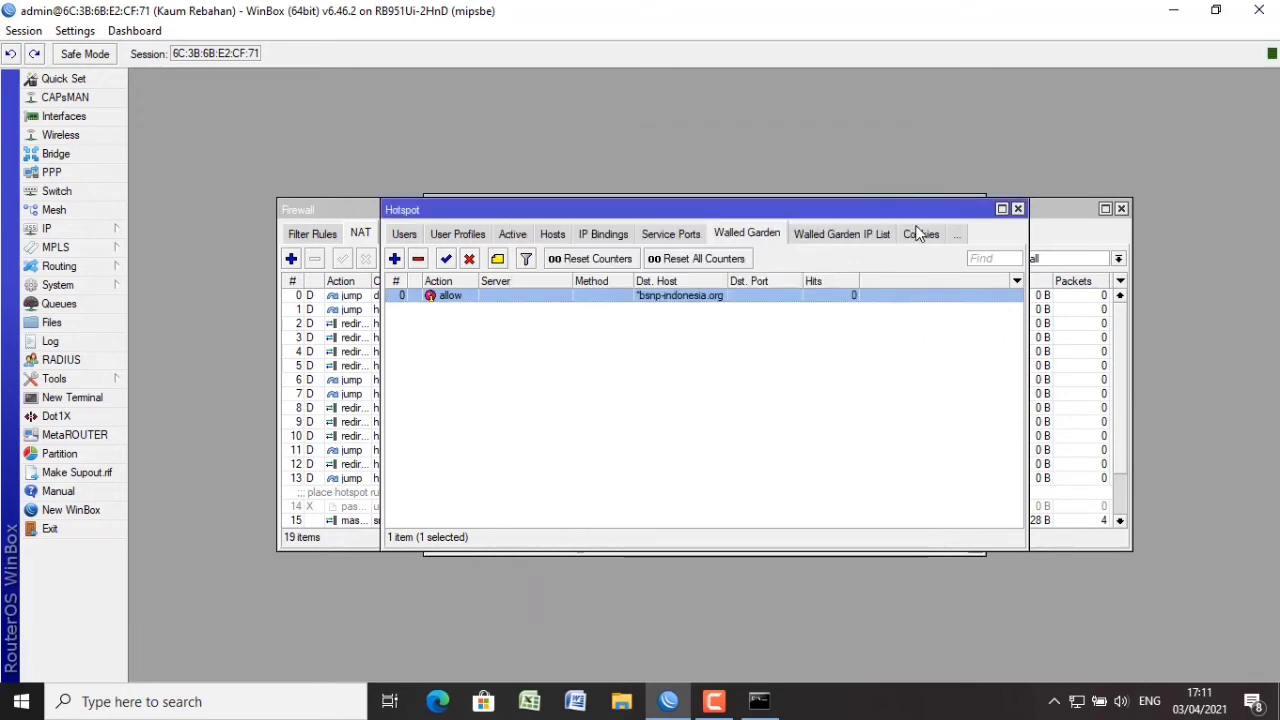
left_click(1018, 209)
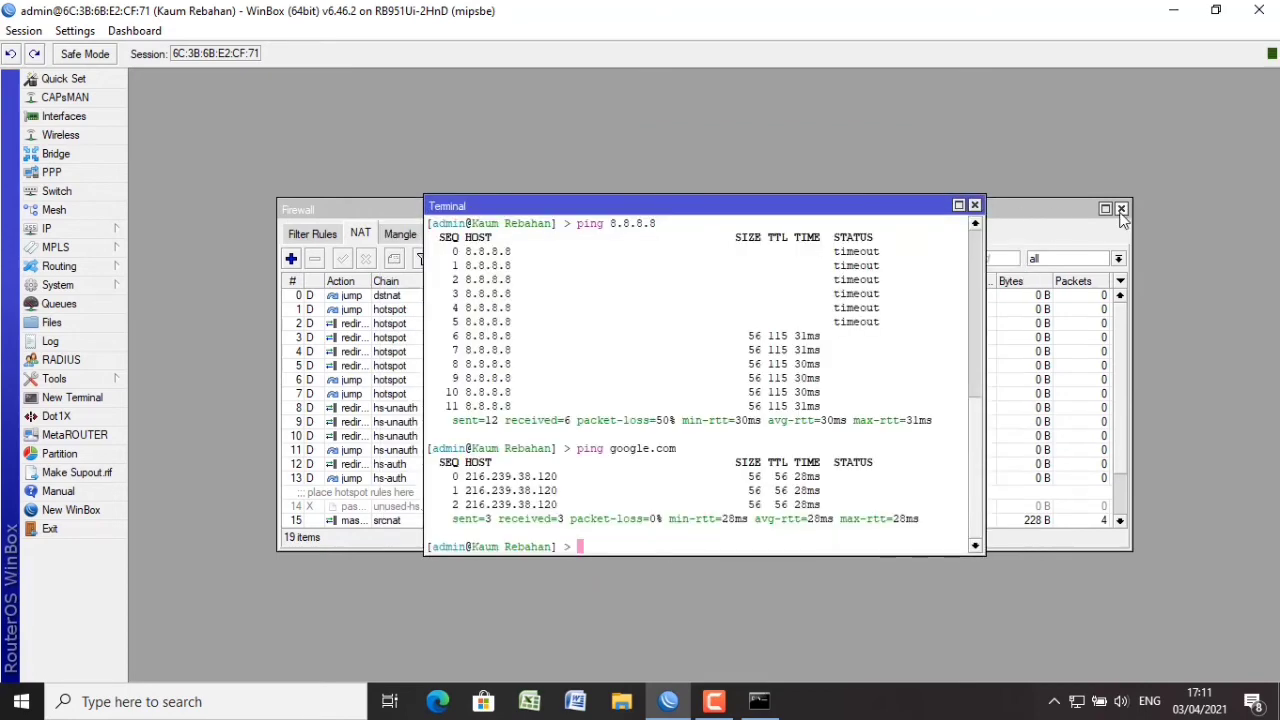
left_click(1121, 209)
left_click(1018, 208)
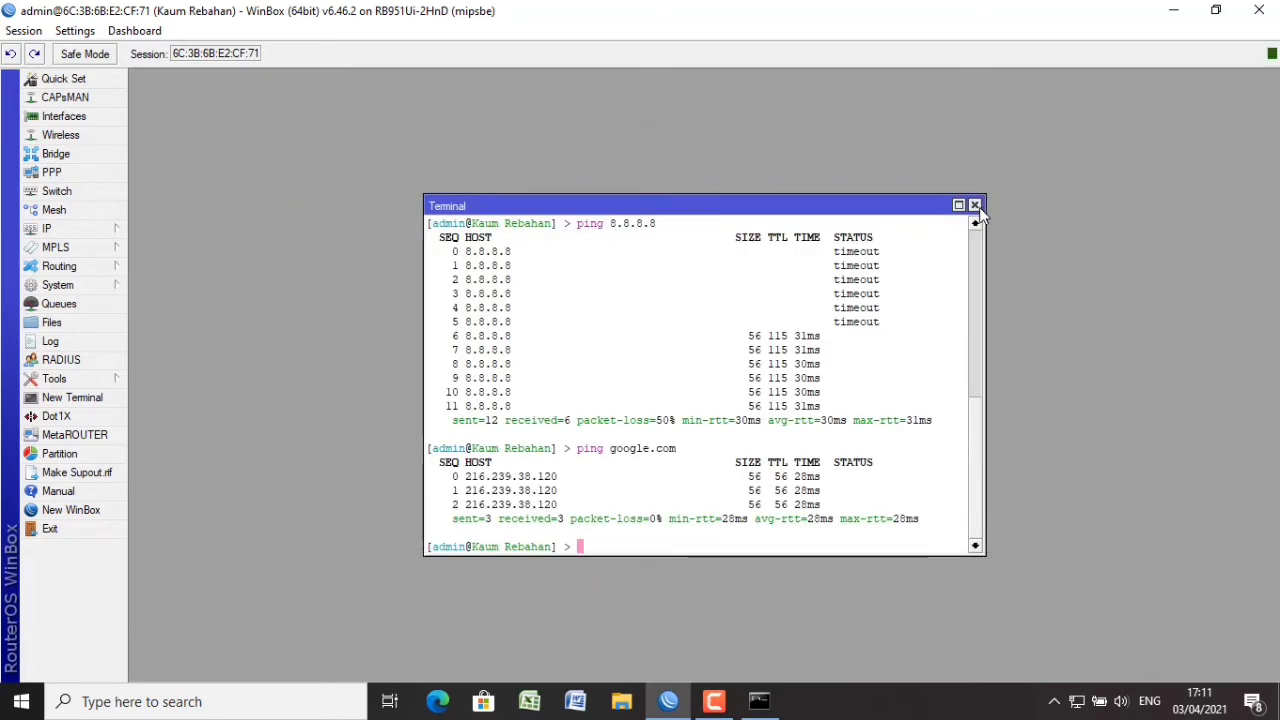
Close the terminal and address list windows and bring up wlan1's properties.
left_click(975, 206)
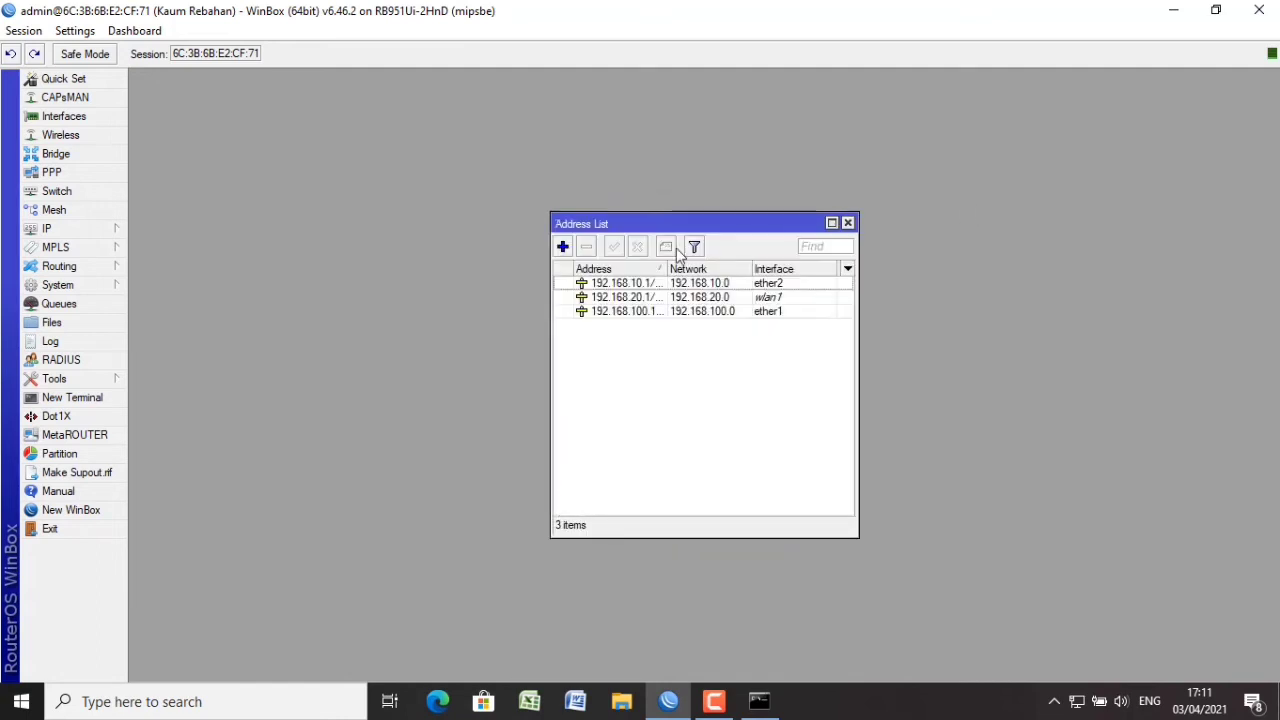
left_click(847, 221)
left_click(113, 233)
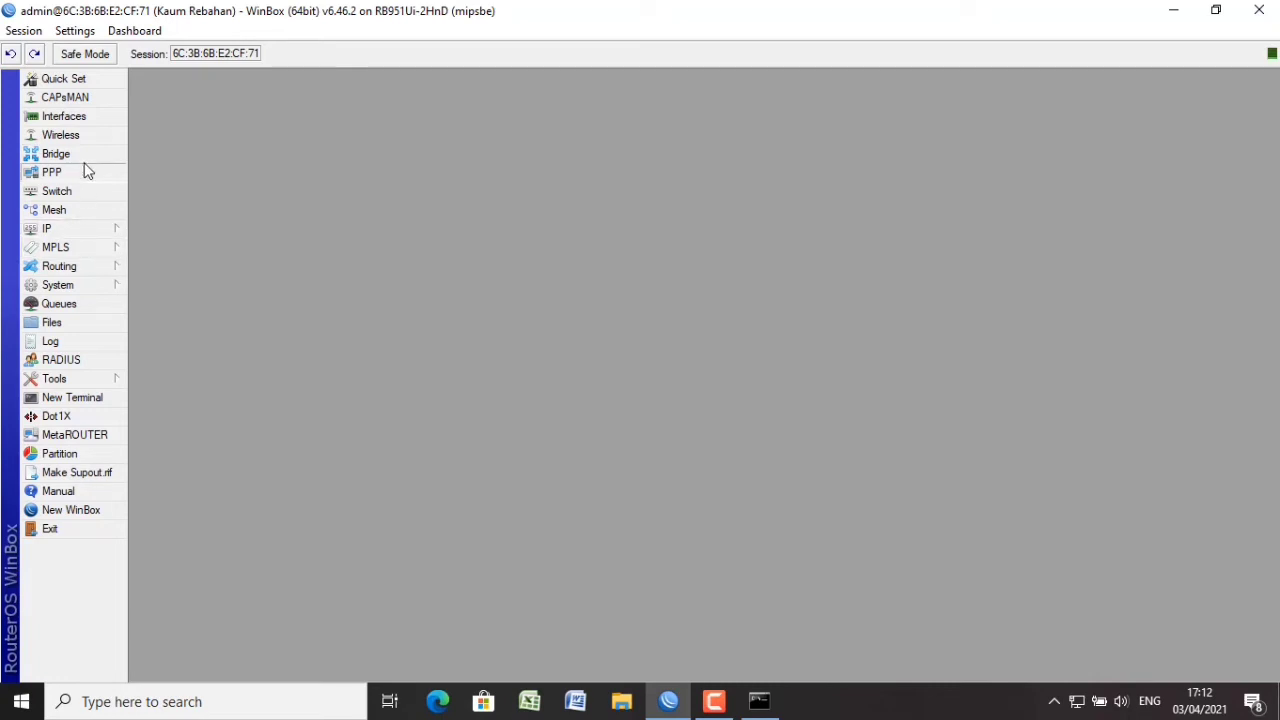
left_click(86, 134)
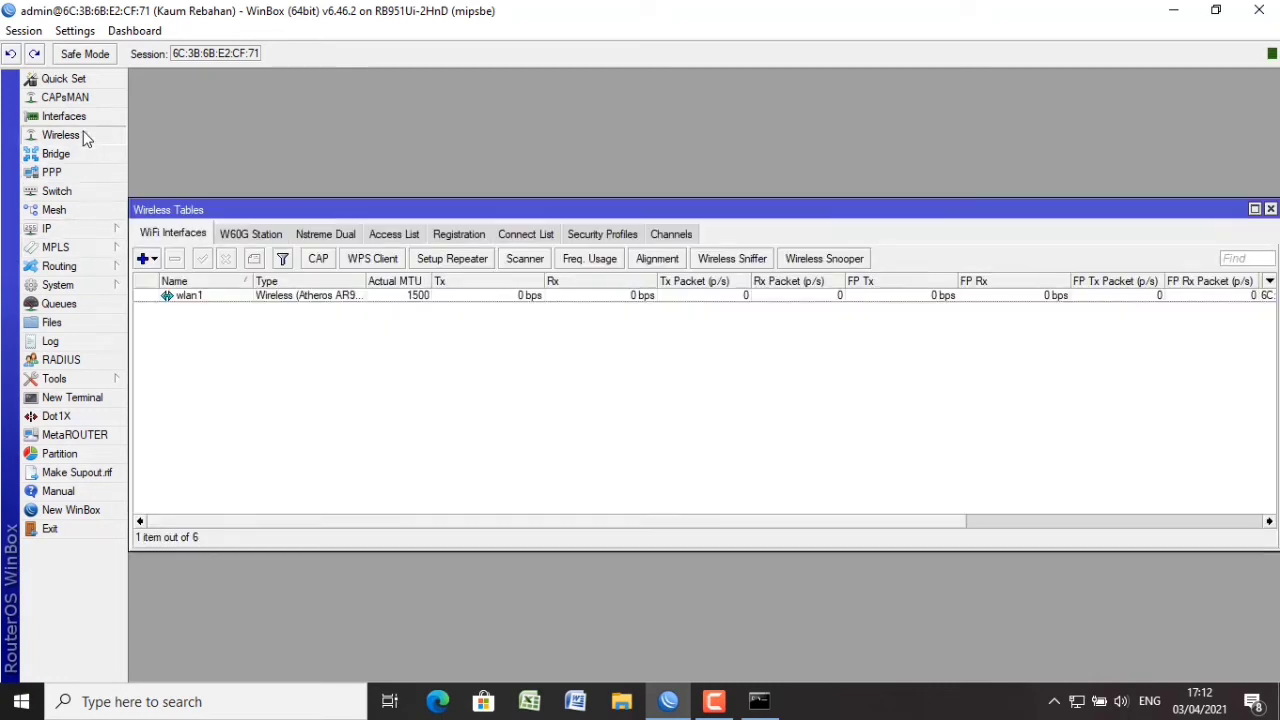
double_click(207, 293)
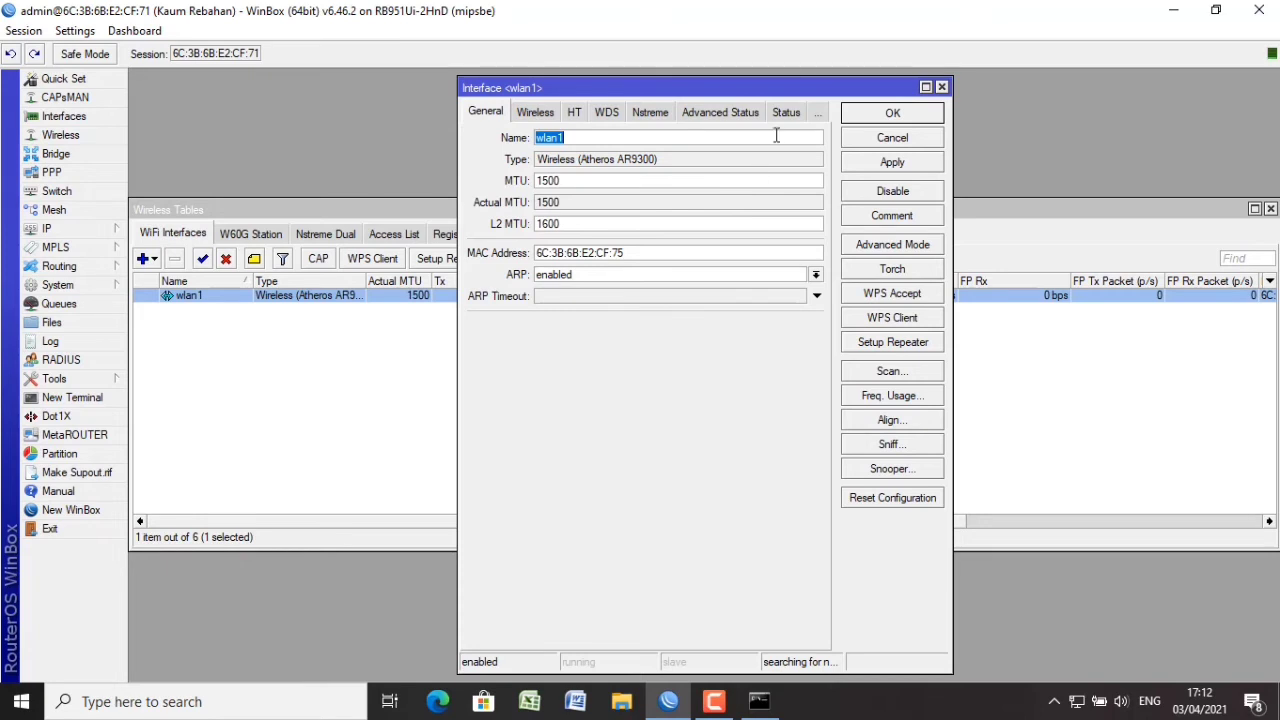
Set wlan1 to ap bridge on 2GHz-B/G/N with SSID kaumrebahan@Hotspot and apply.
left_click(545, 114)
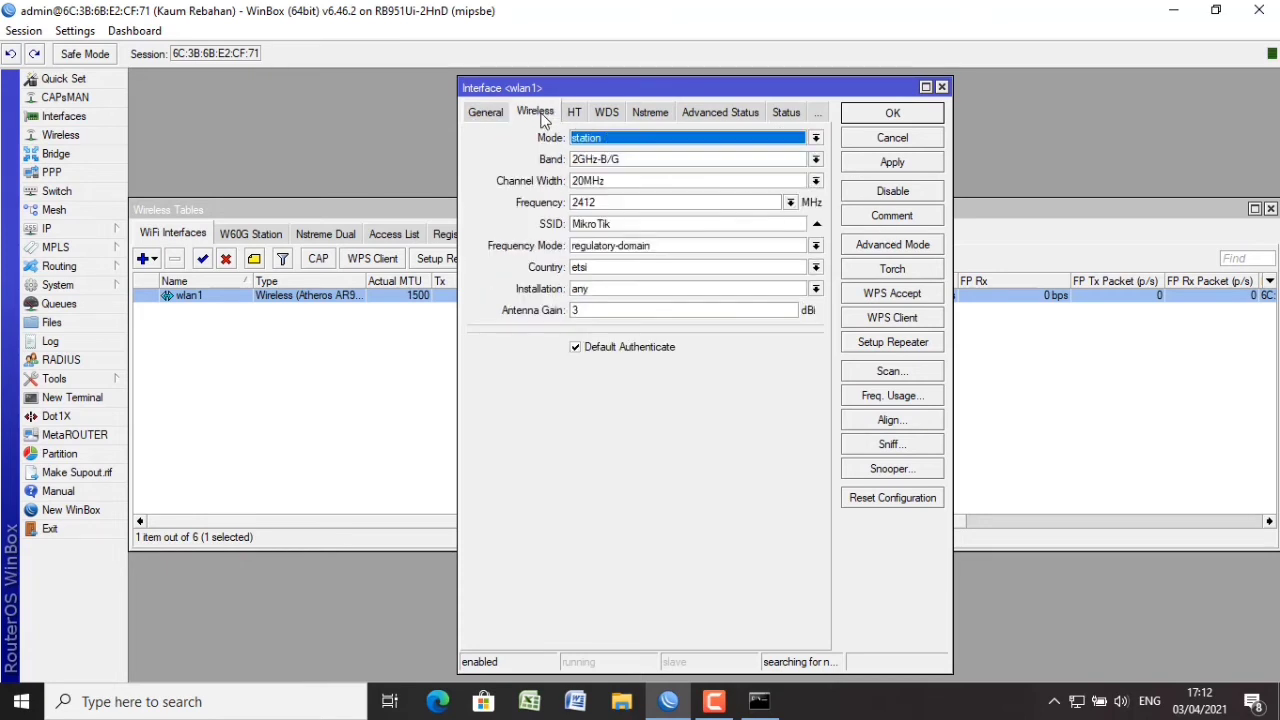
left_click(644, 140)
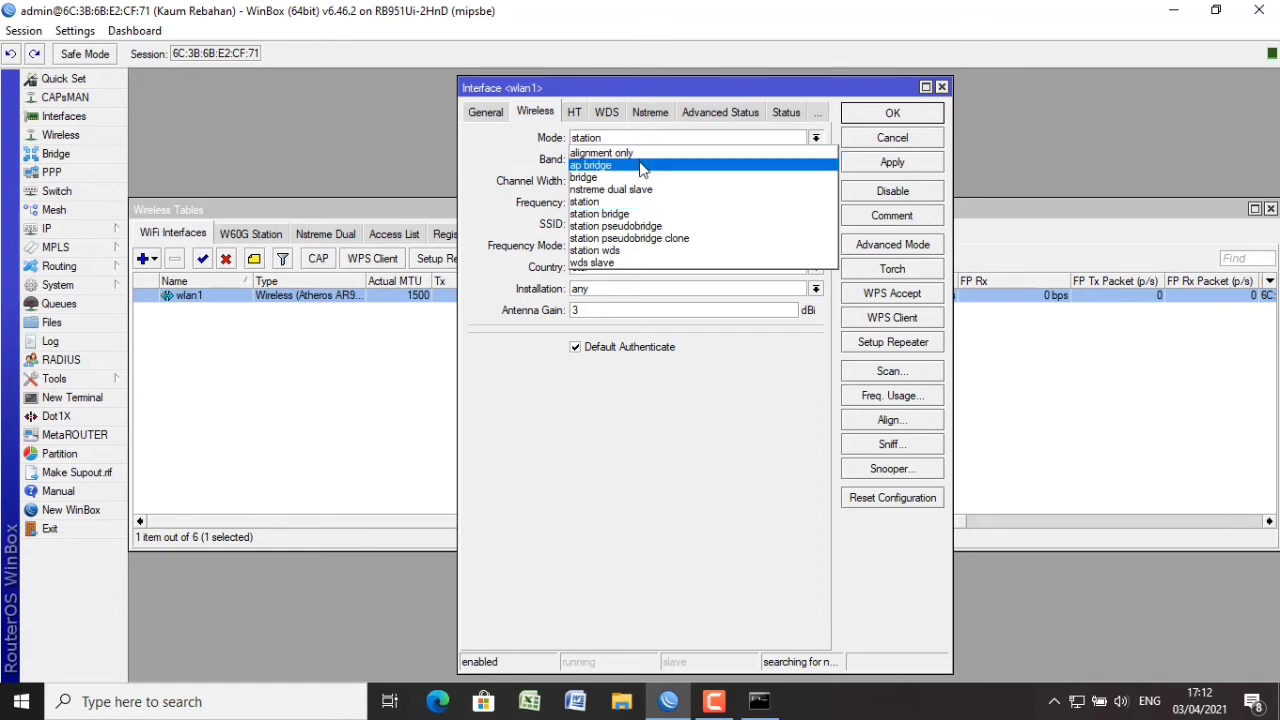
left_click(643, 166)
left_click(680, 163)
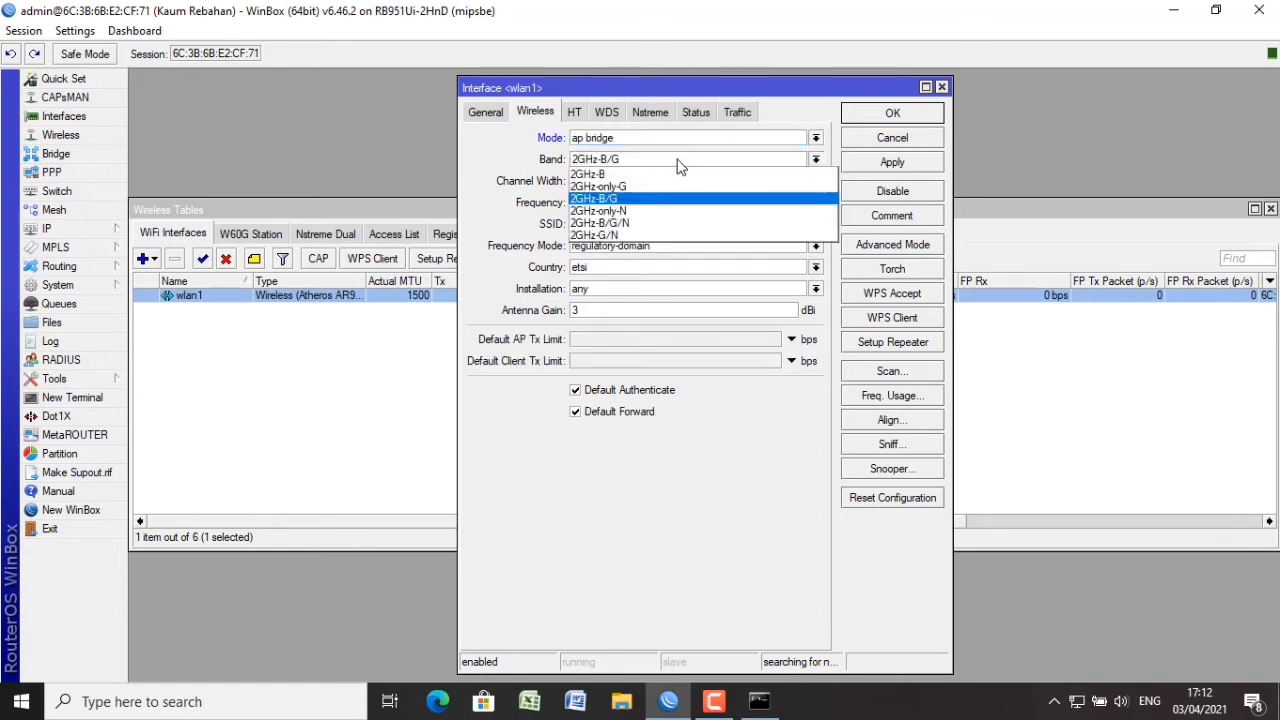
left_click(677, 230)
left_click(677, 223)
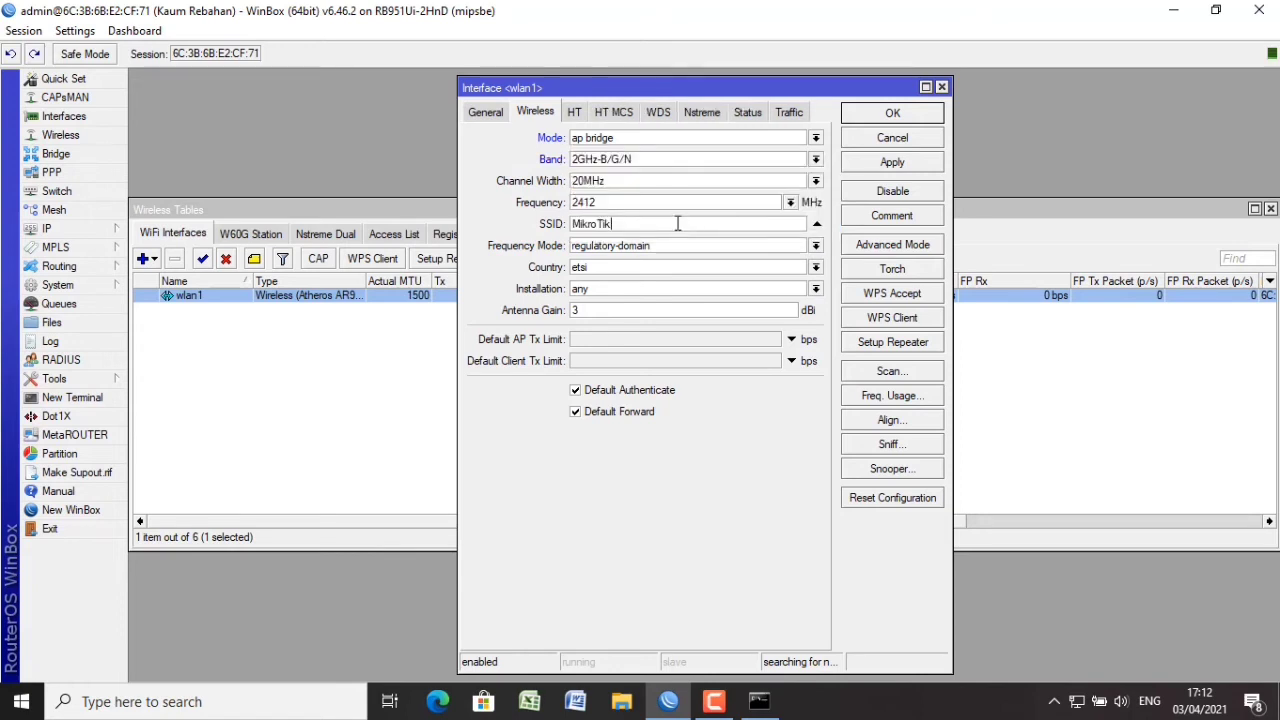
left_click_drag(677, 223, 553, 258)
type("kaumreba")
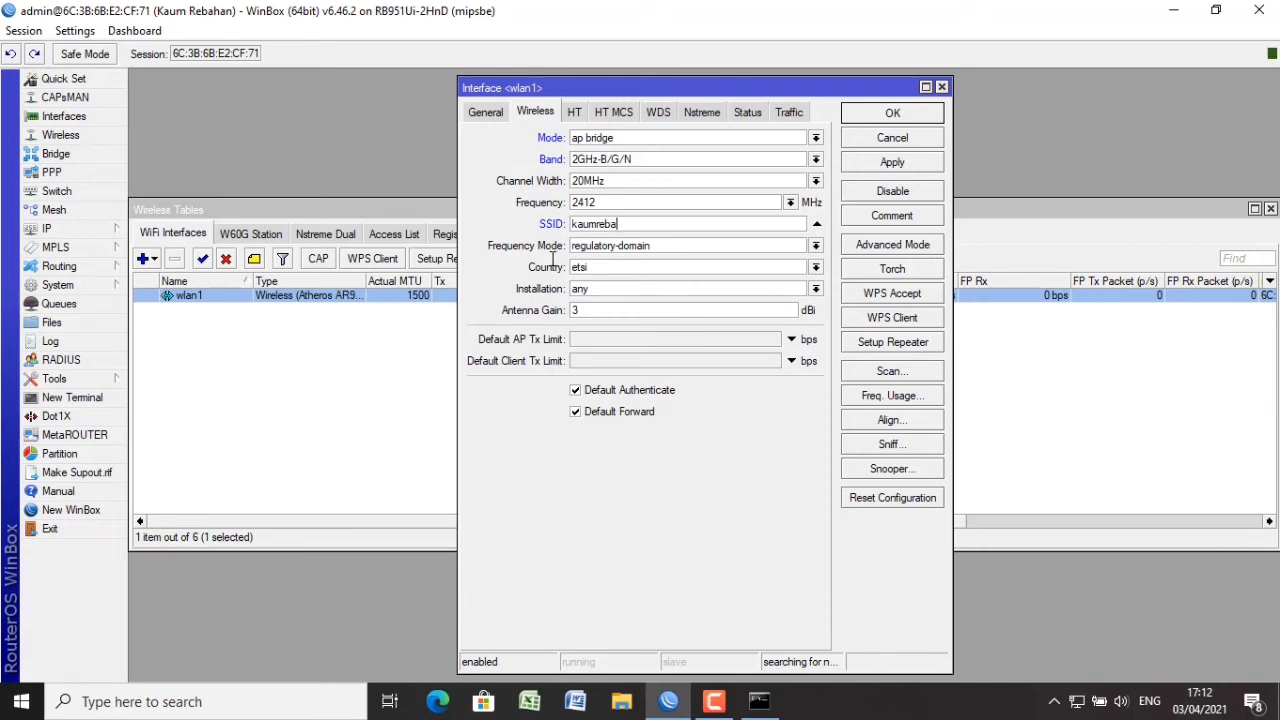
type("han")
type("@")
type("h")
type("Hotspot")
left_click(876, 168)
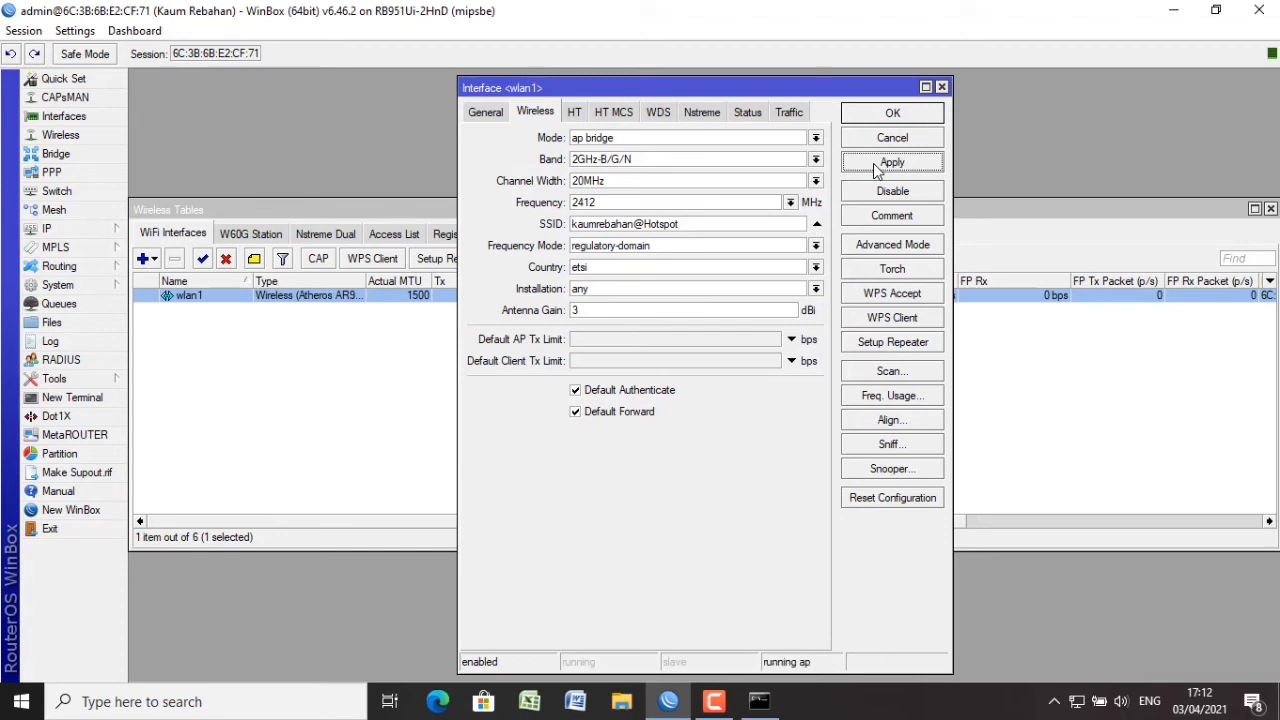
left_click(890, 115)
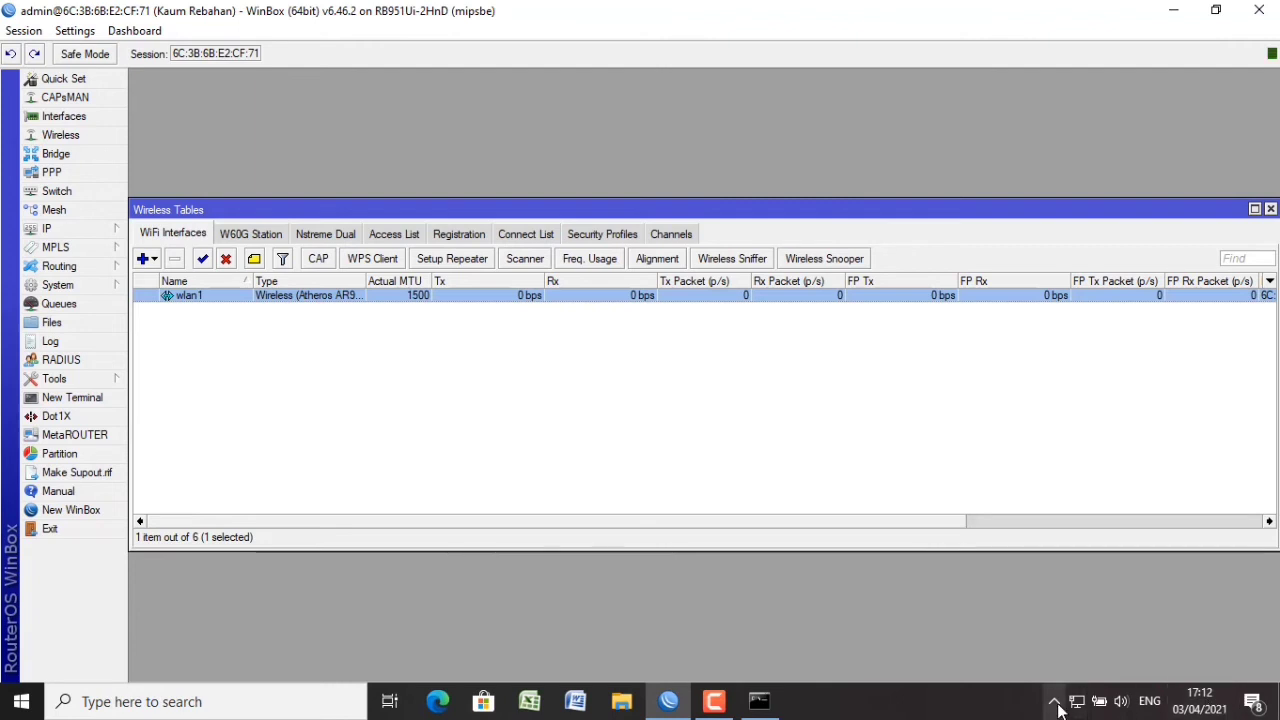
Copy the router's hotspot/xml/login.html file from Files onto the desktop.
left_click(81, 284)
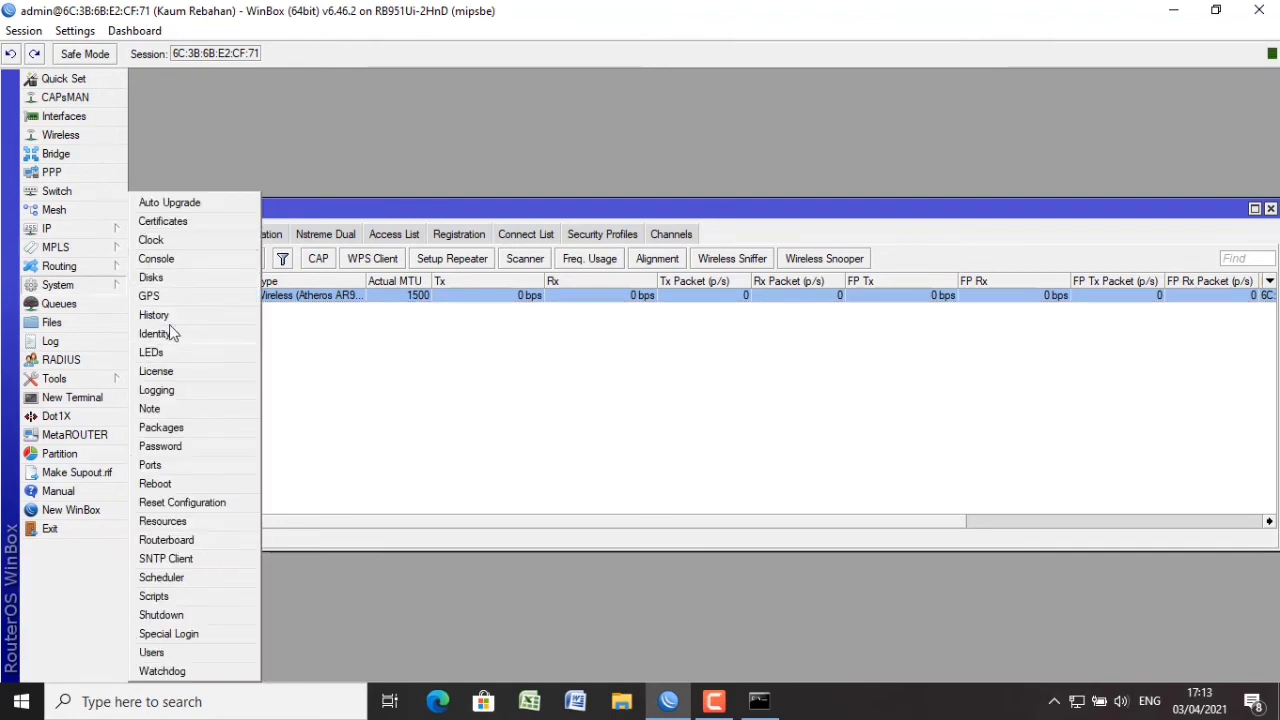
left_click(51, 322)
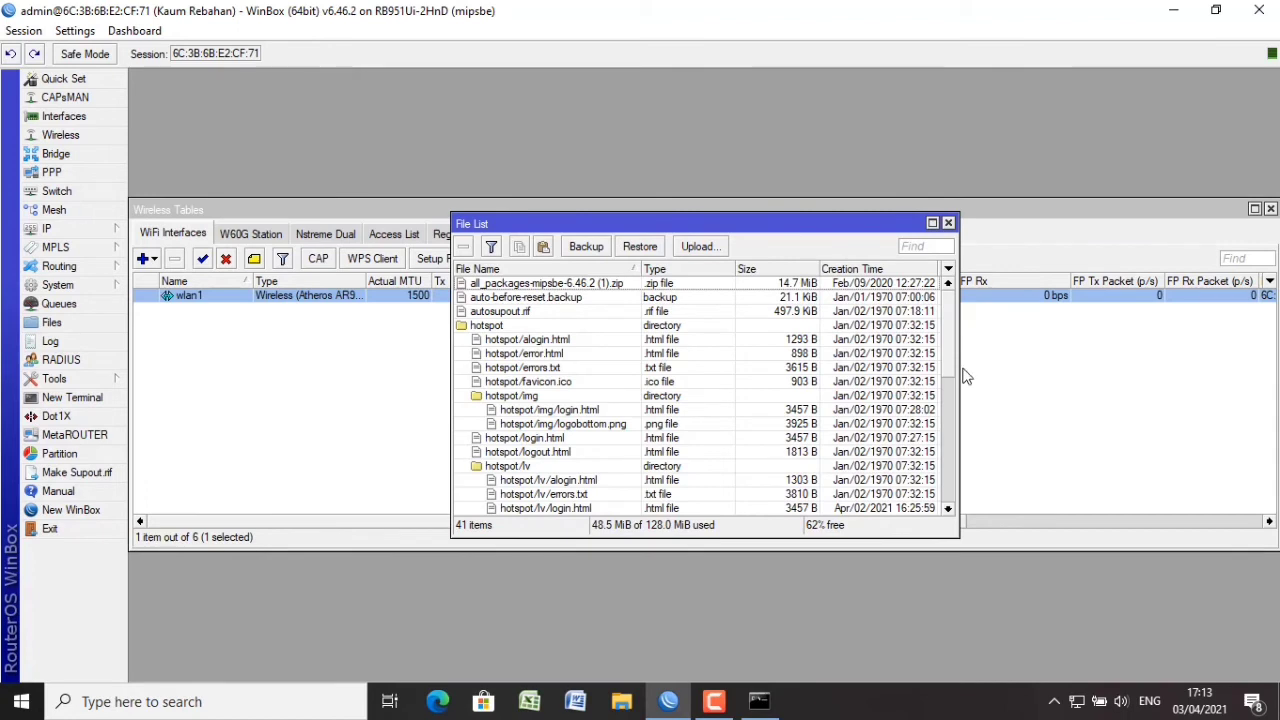
left_click_drag(952, 364, 952, 419)
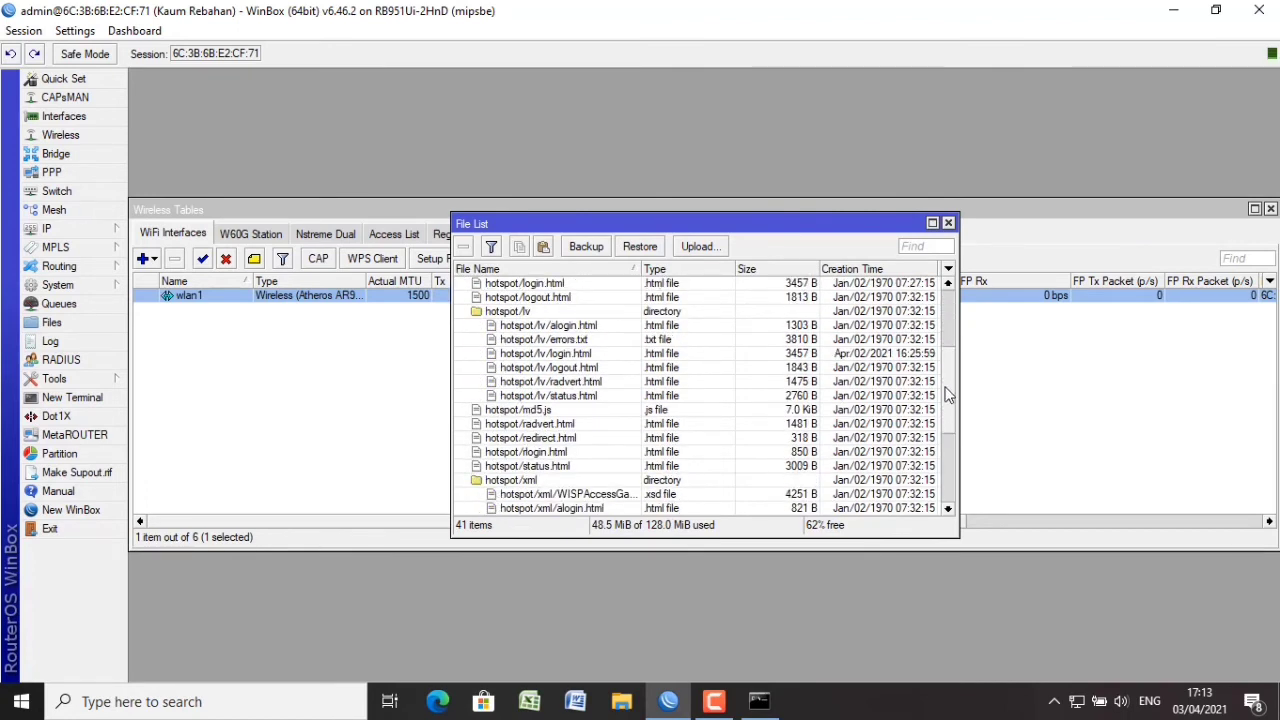
scroll(949, 392, "down", 1)
scroll(951, 392, "down", 3)
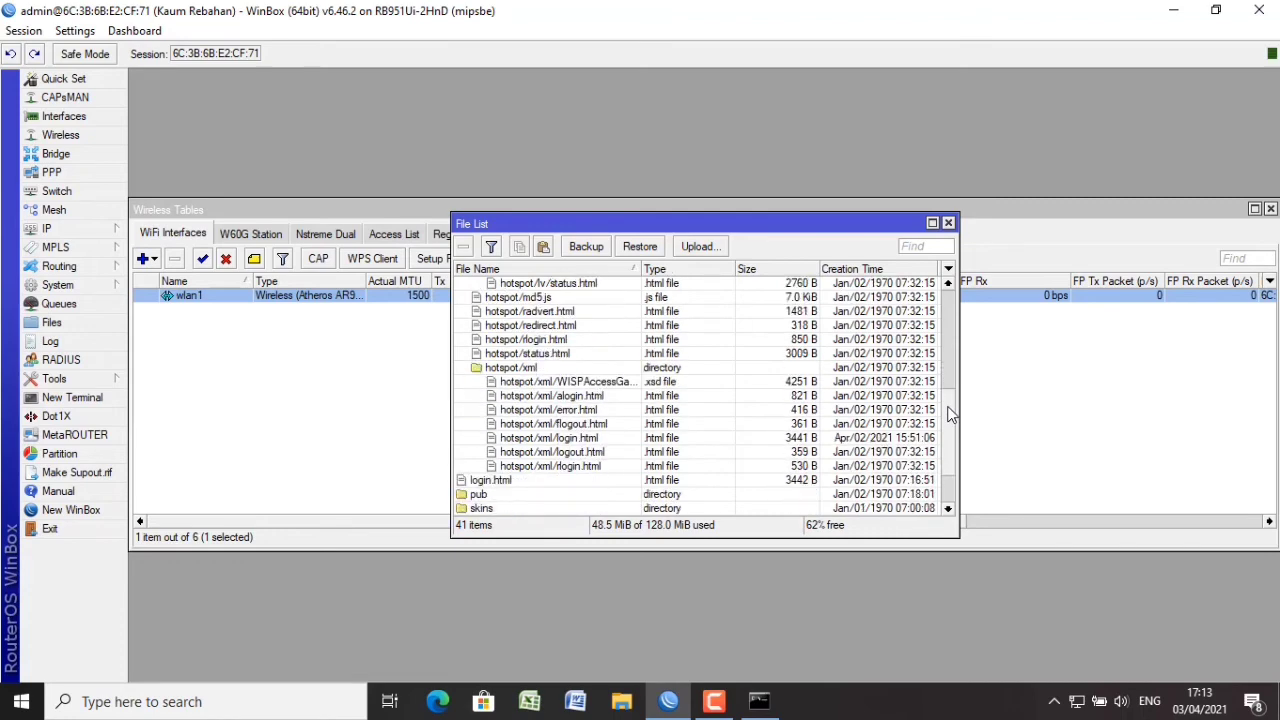
left_click(560, 438)
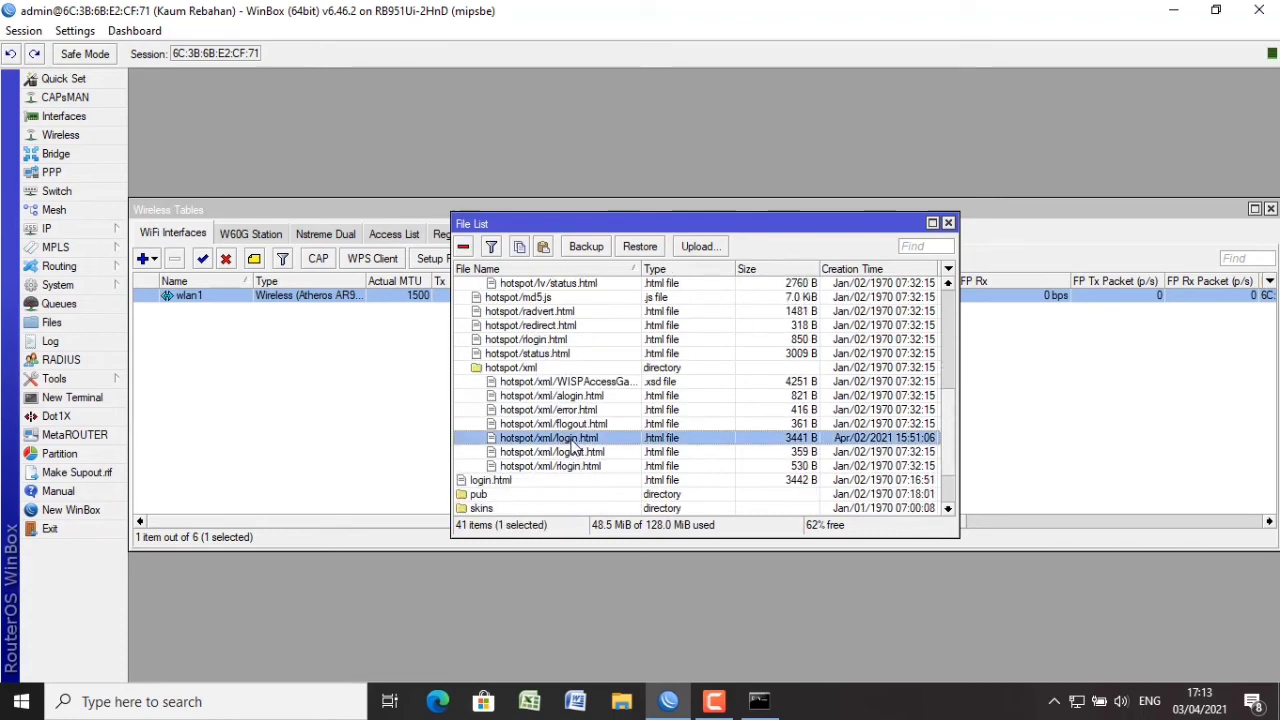
left_click(1216, 10)
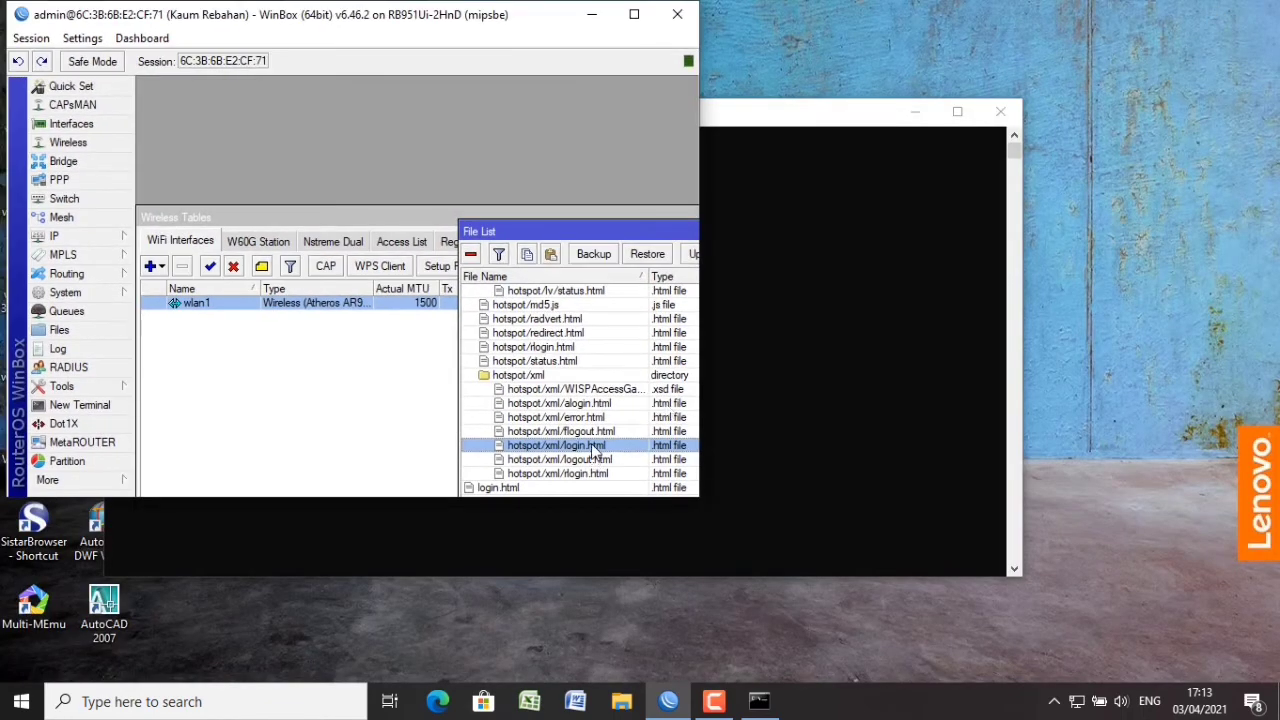
left_click_drag(833, 287, 1144, 114)
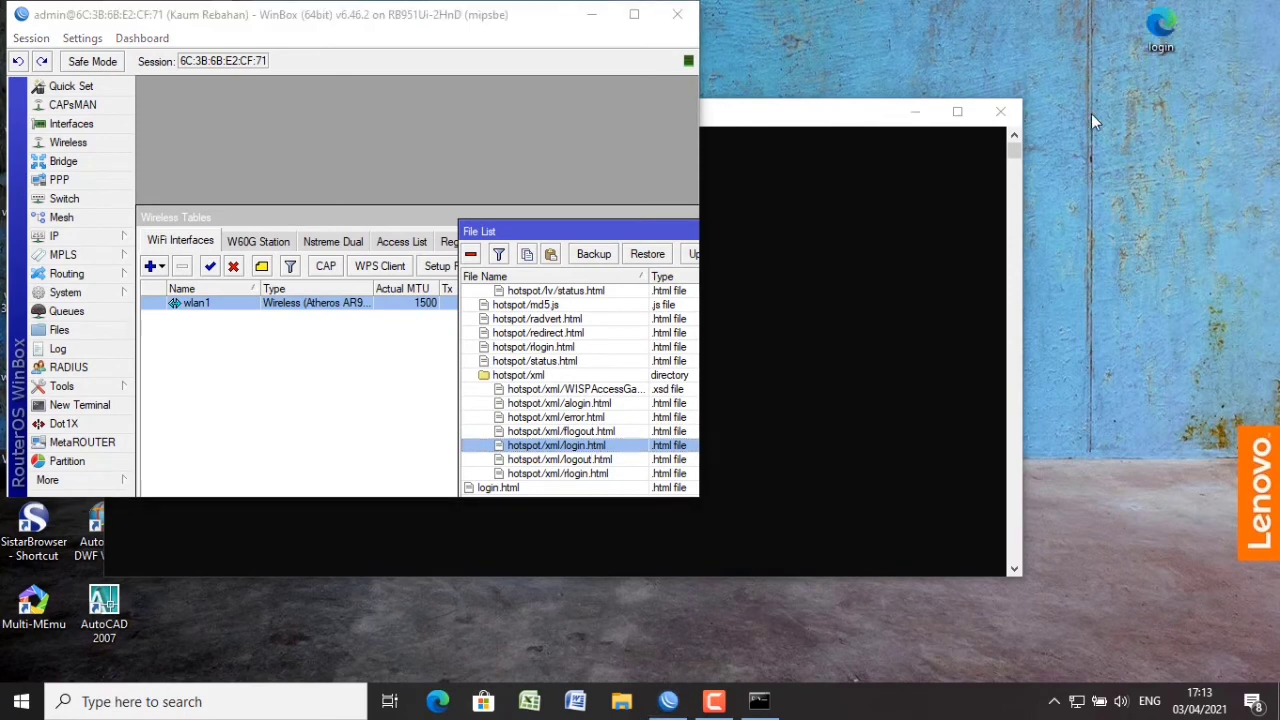
Open the desktop login.html copy with Google Chrome, then minimize the browser and WinBox.
double_click(1170, 30)
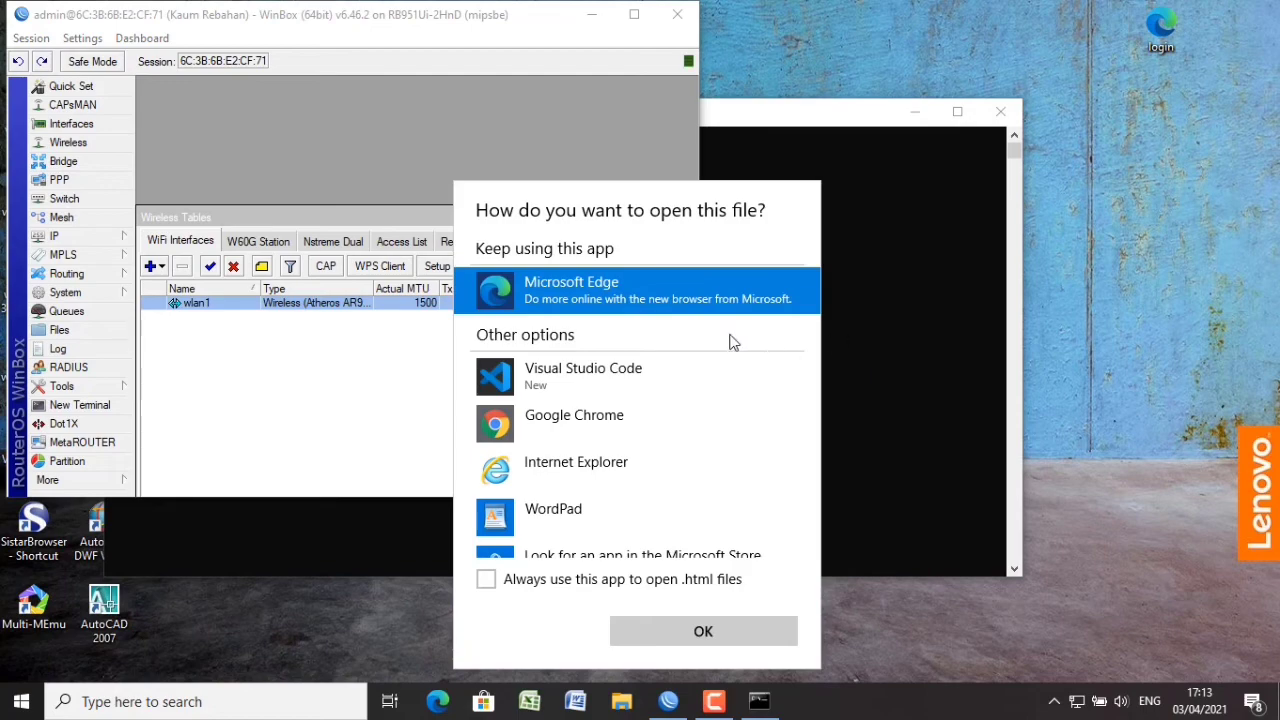
left_click(651, 412)
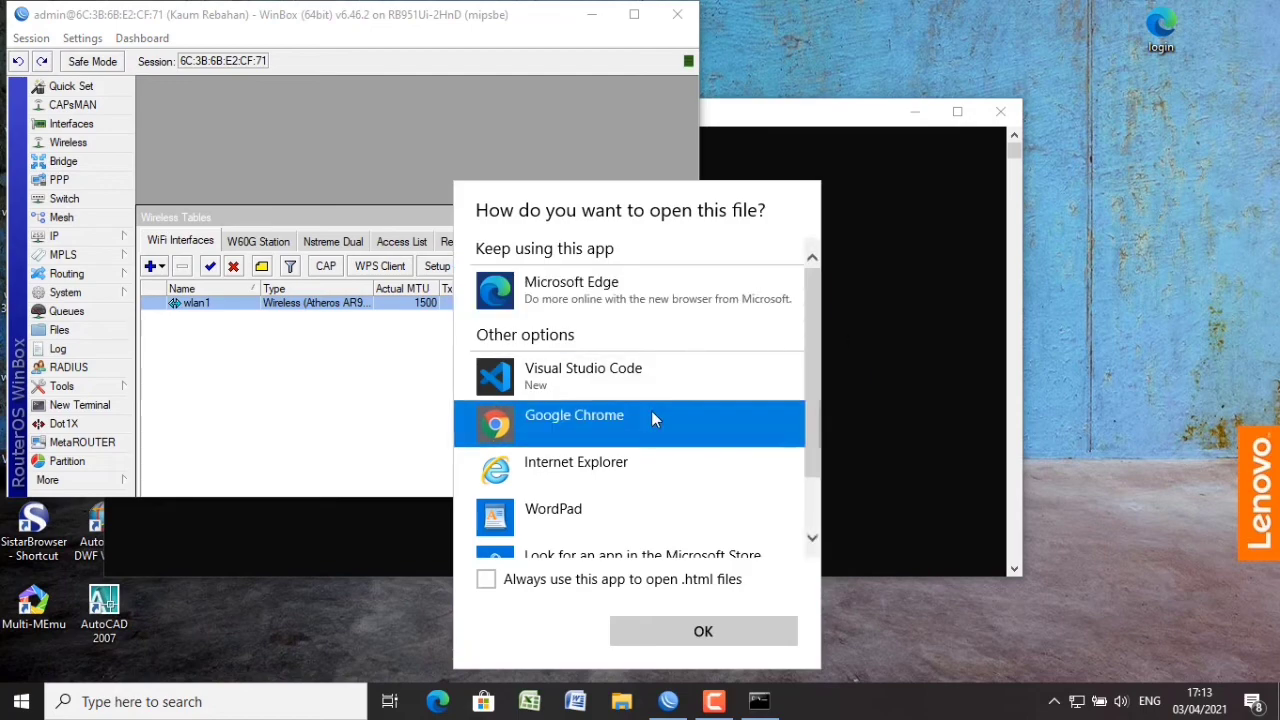
left_click(674, 644)
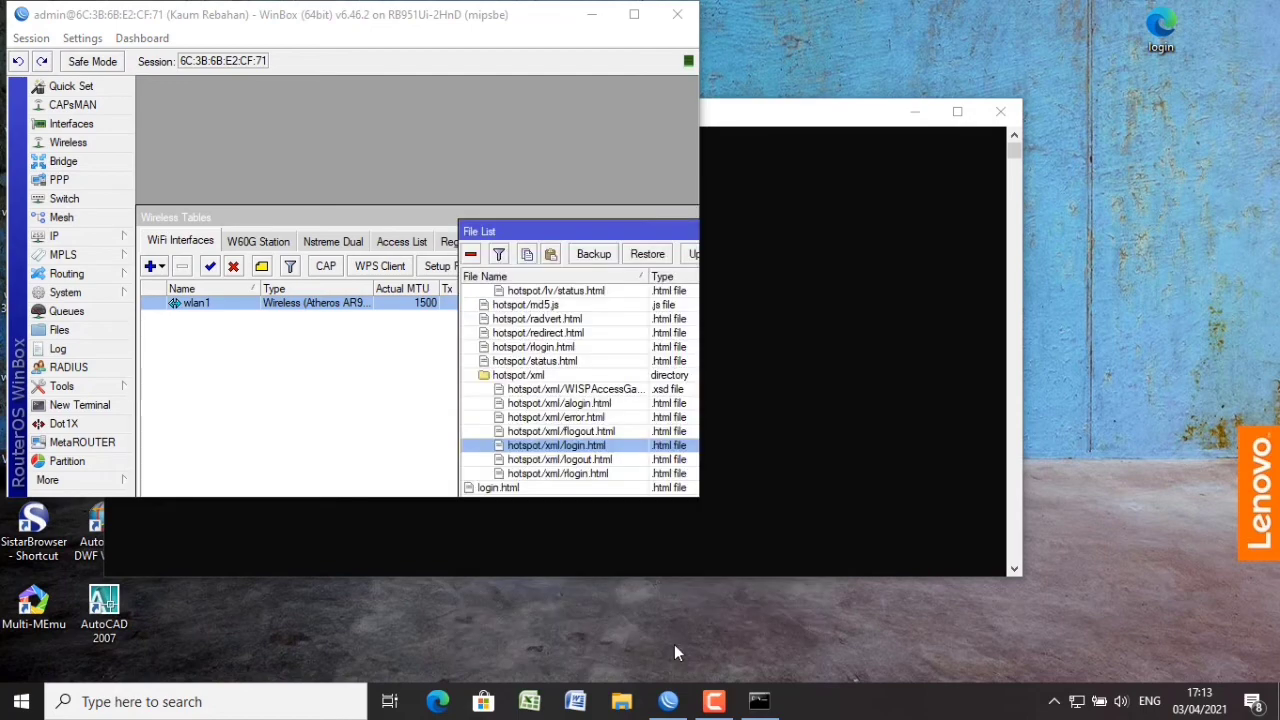
left_click(918, 116)
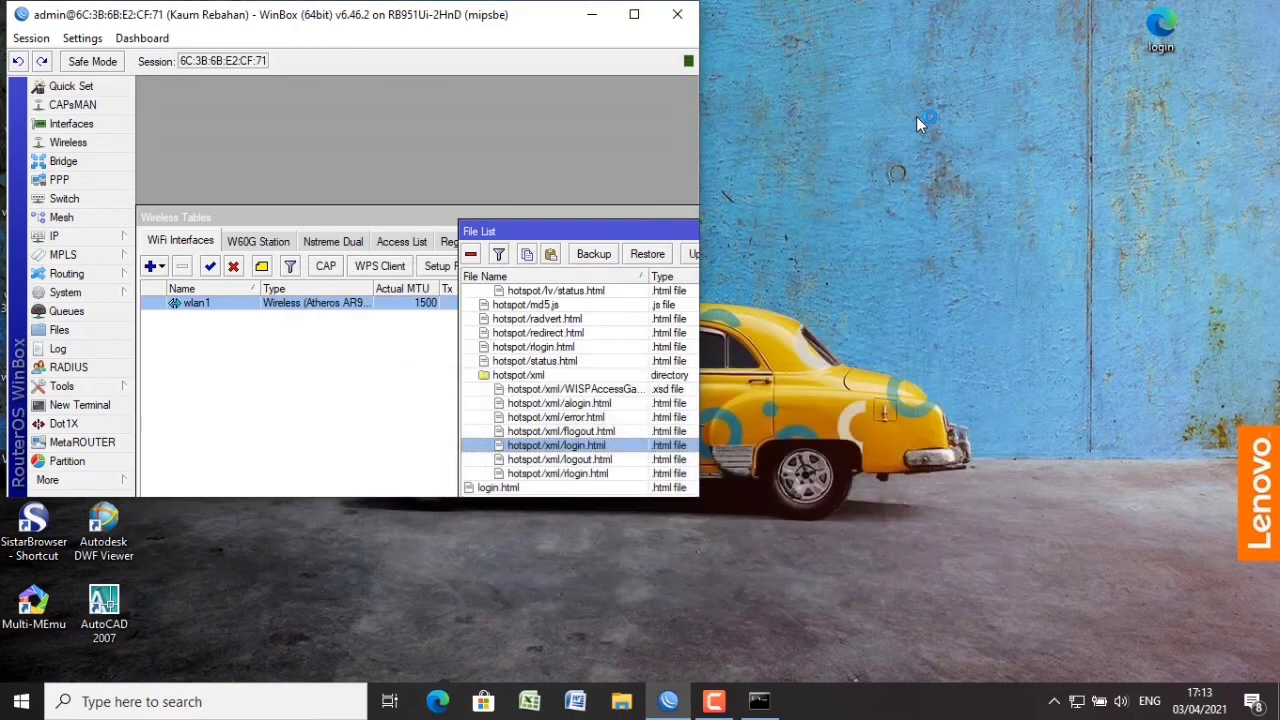
left_click(597, 24)
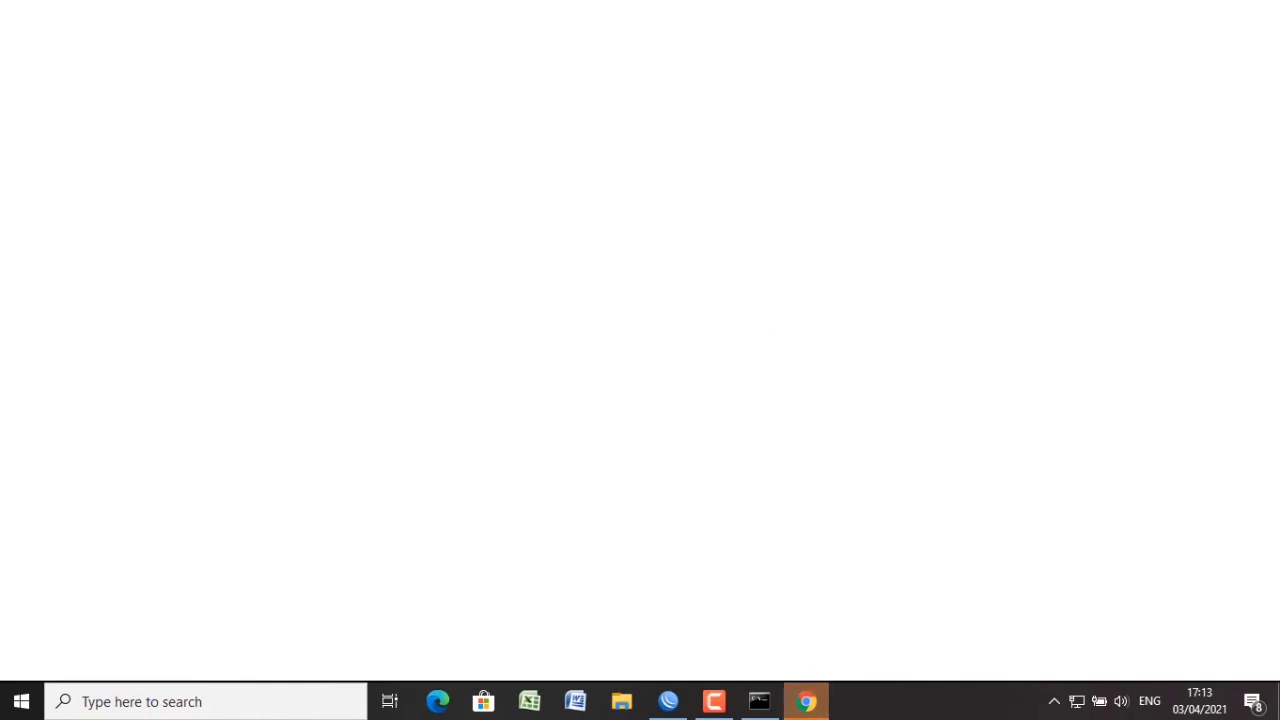
View the rendered hotspot login page in Chrome, select its footer and file address, then minimize Chrome.
left_click(813, 704)
mouse_move(810, 706)
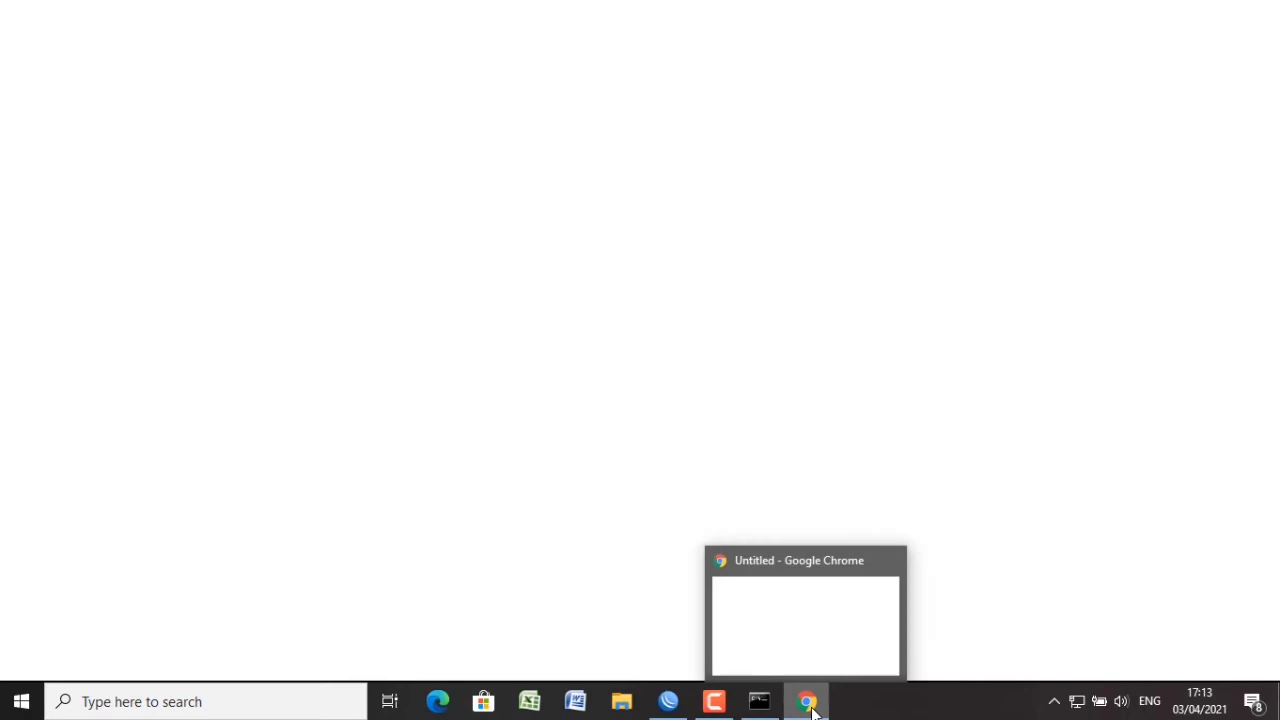
left_click(823, 654)
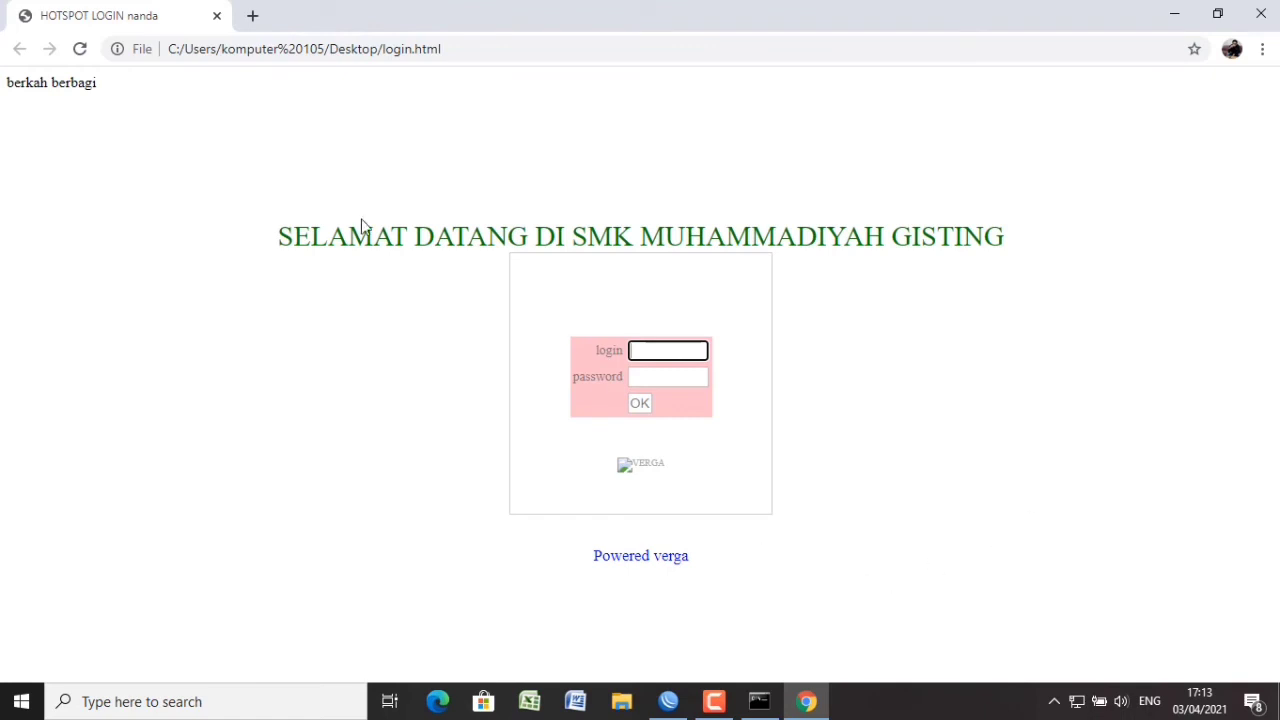
left_click(176, 112)
triple_click(605, 563)
left_click(572, 51)
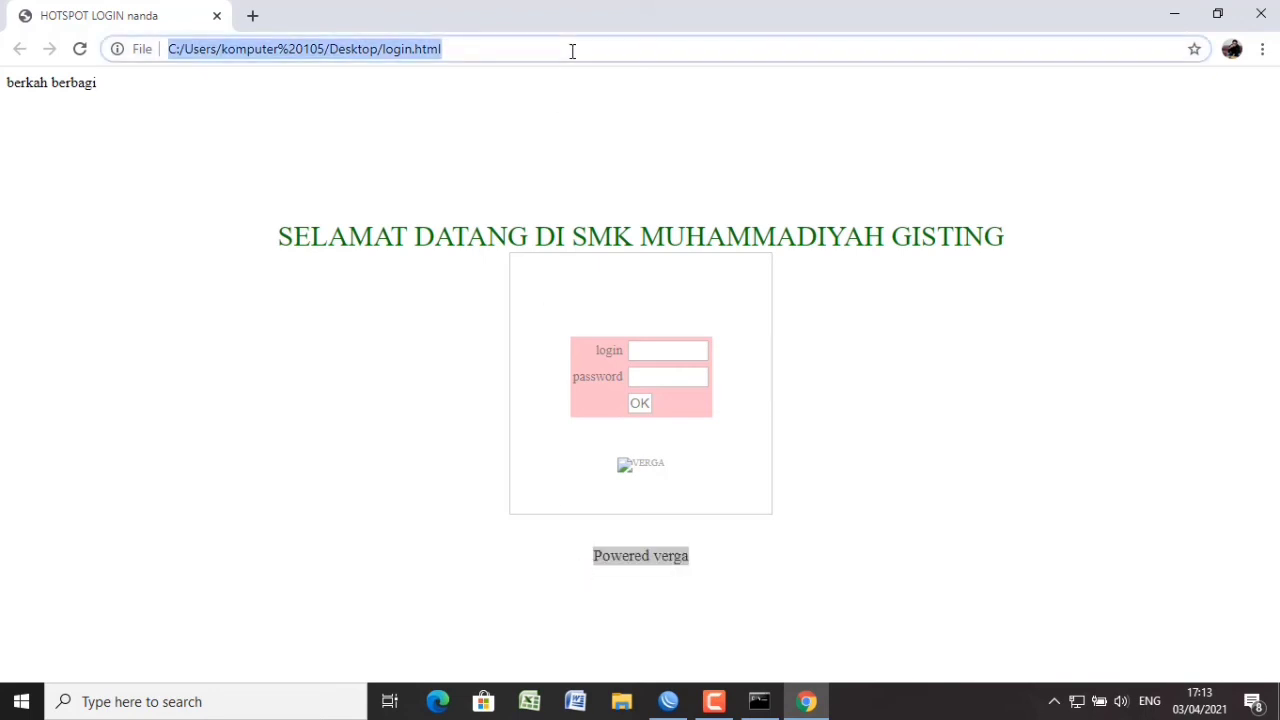
type("ctrl ")
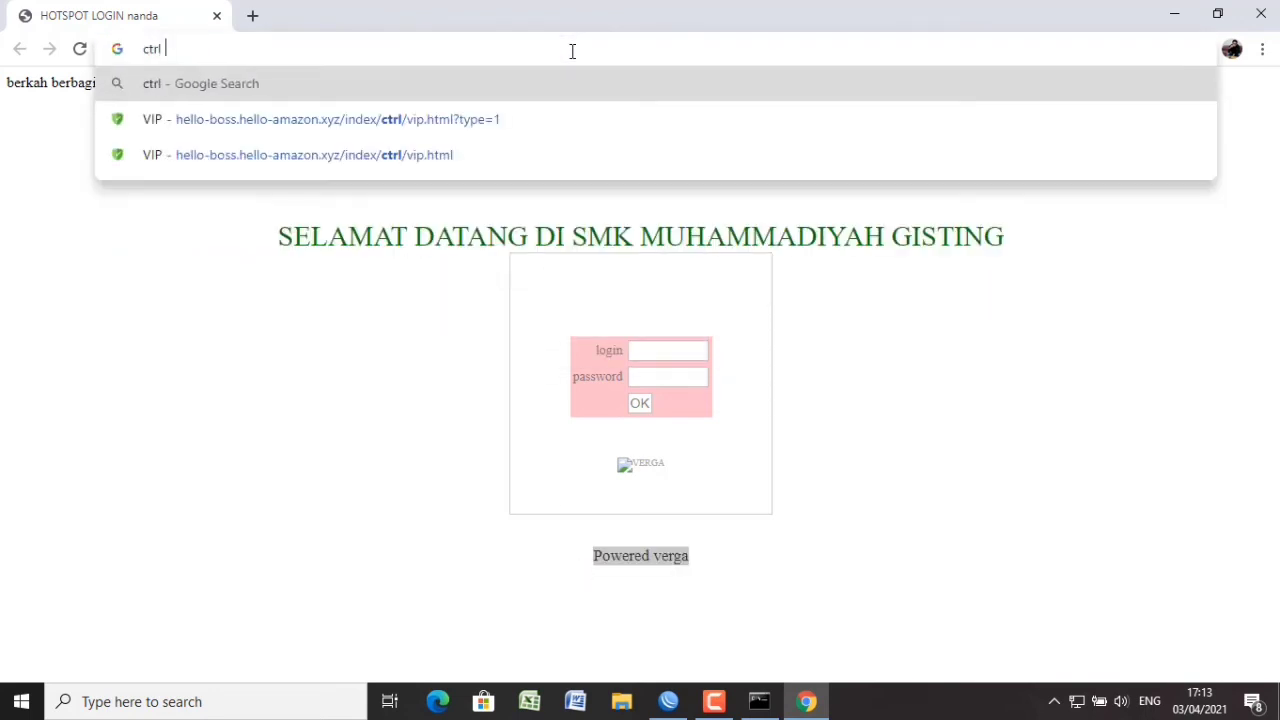
type("+ f")
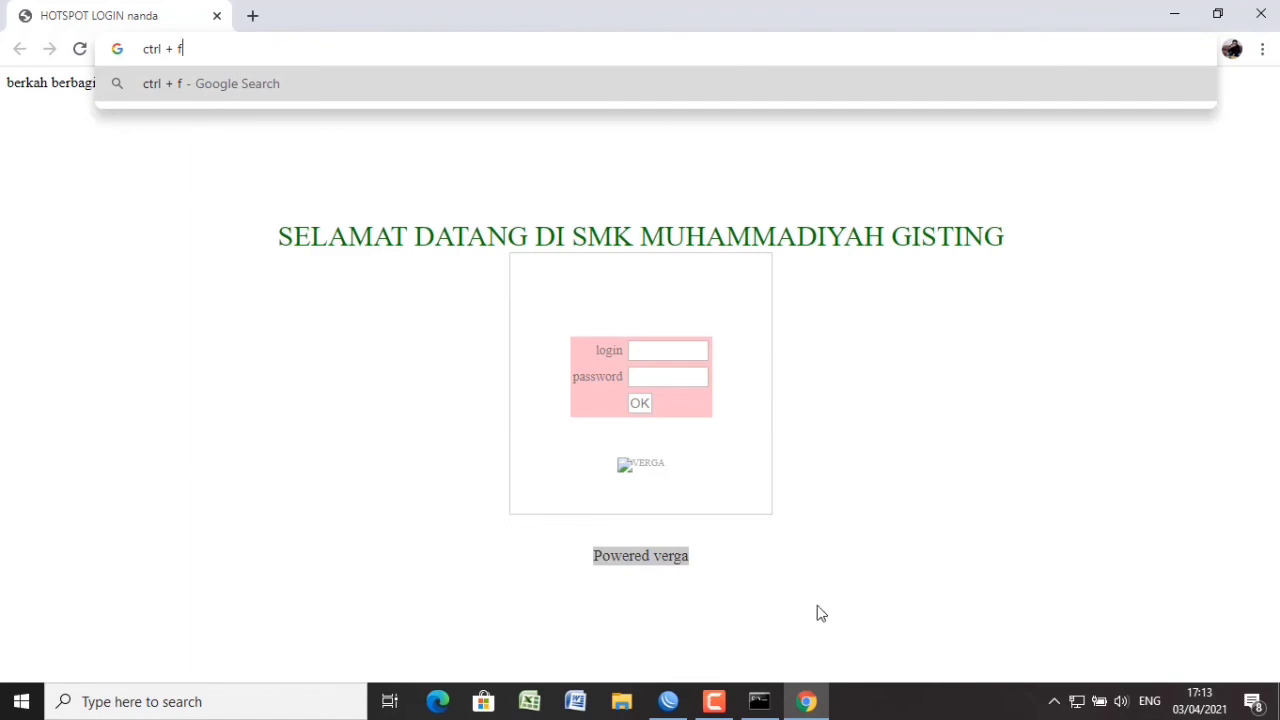
left_click(1174, 14)
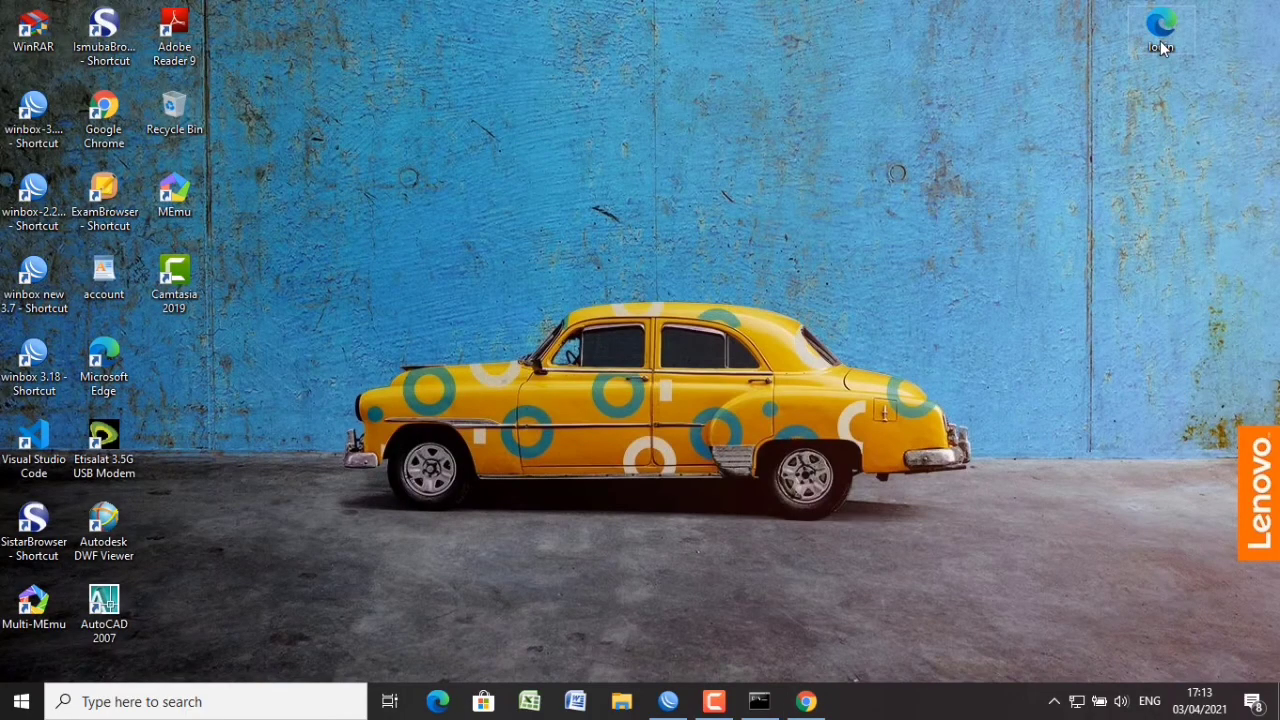
Open the desktop login file in WordPad.
right_click(1161, 47)
mouse_move(1070, 157)
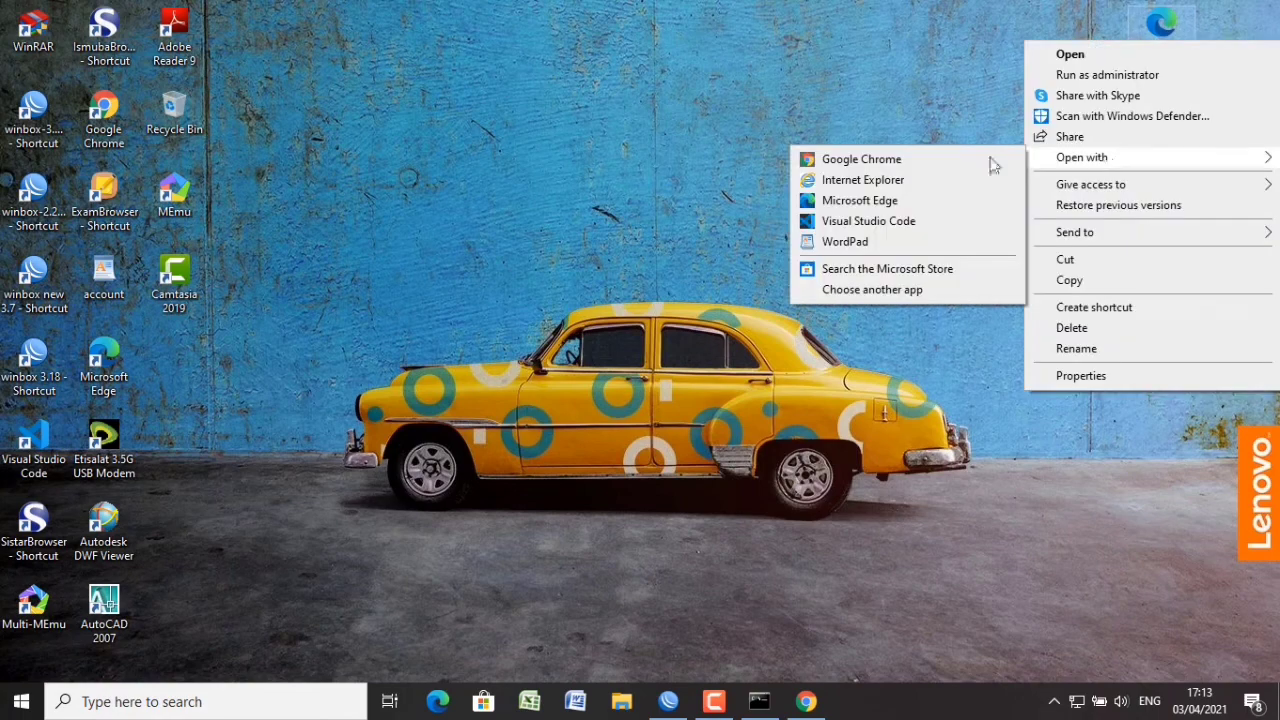
left_click(893, 243)
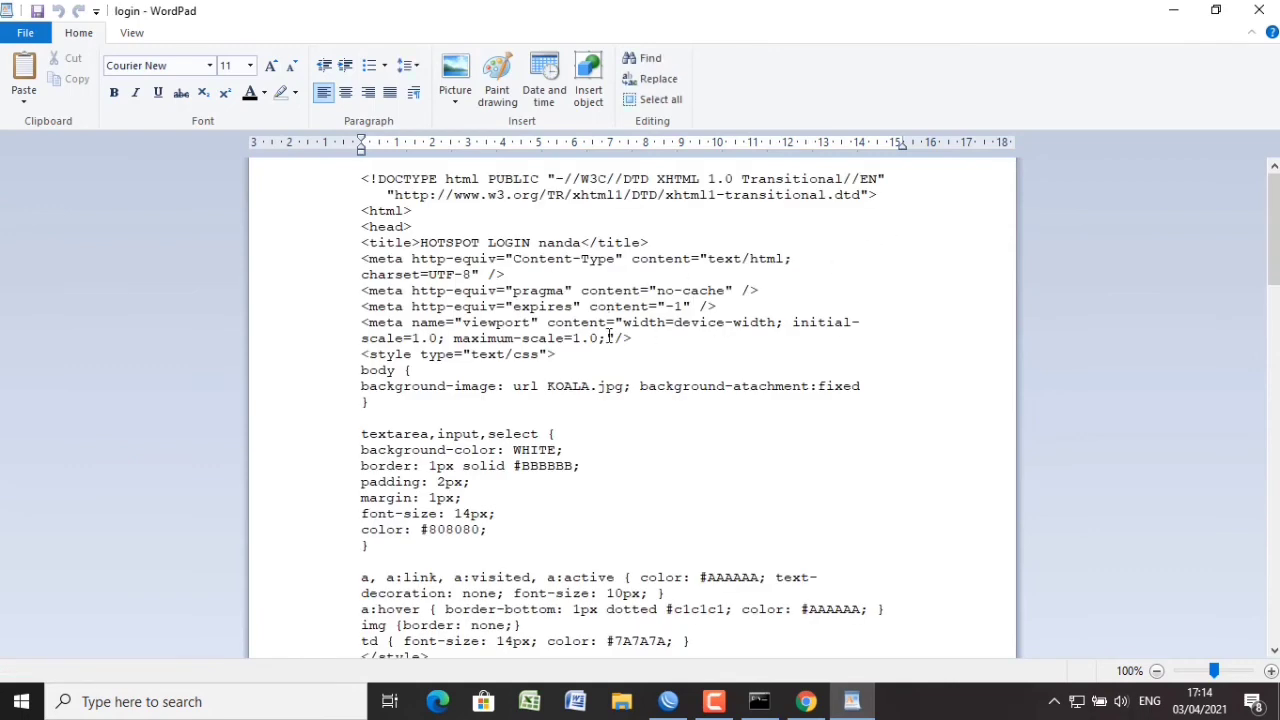
Replace the HTML page title with 'LOGIN MIRROTIK' and scroll through the code.
left_click_drag(583, 242, 536, 242)
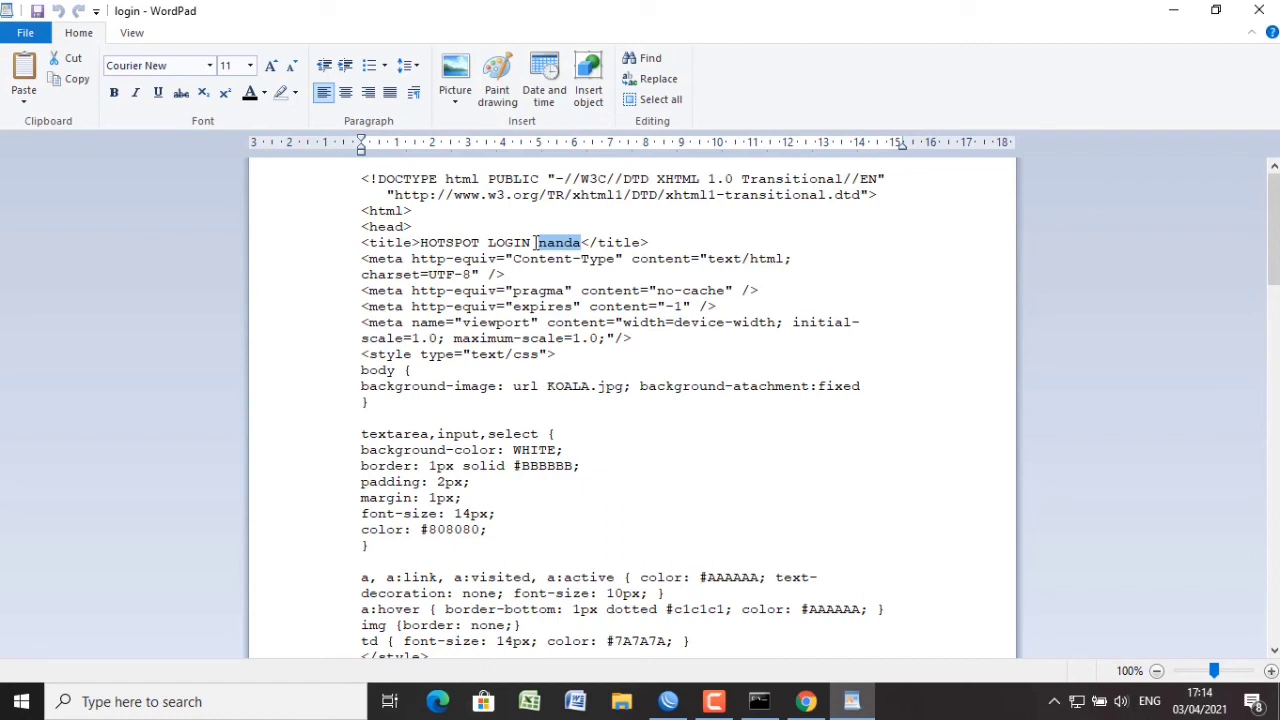
key("BackSpace")
key("BackSpace")
key("BackSpace")
key("BackSpace")
key("BackSpace")
key("BackSpace")
key("BackSpace")
key("BackSpace")
key("BackSpace")
key("BackSpace")
key("BackSpace")
key("BackSpace")
key("BackSpace")
key("BackSpace")
key("BackSpace")
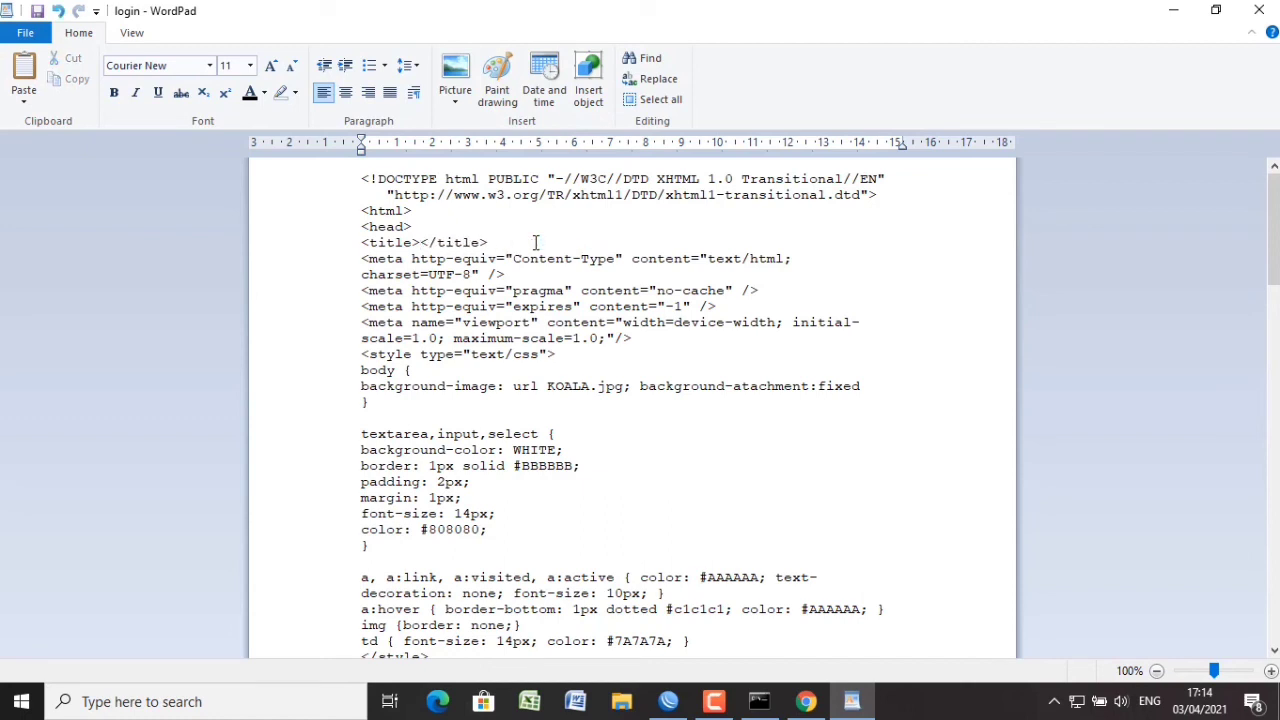
type("L")
type("OGIN")
type(" MIR")
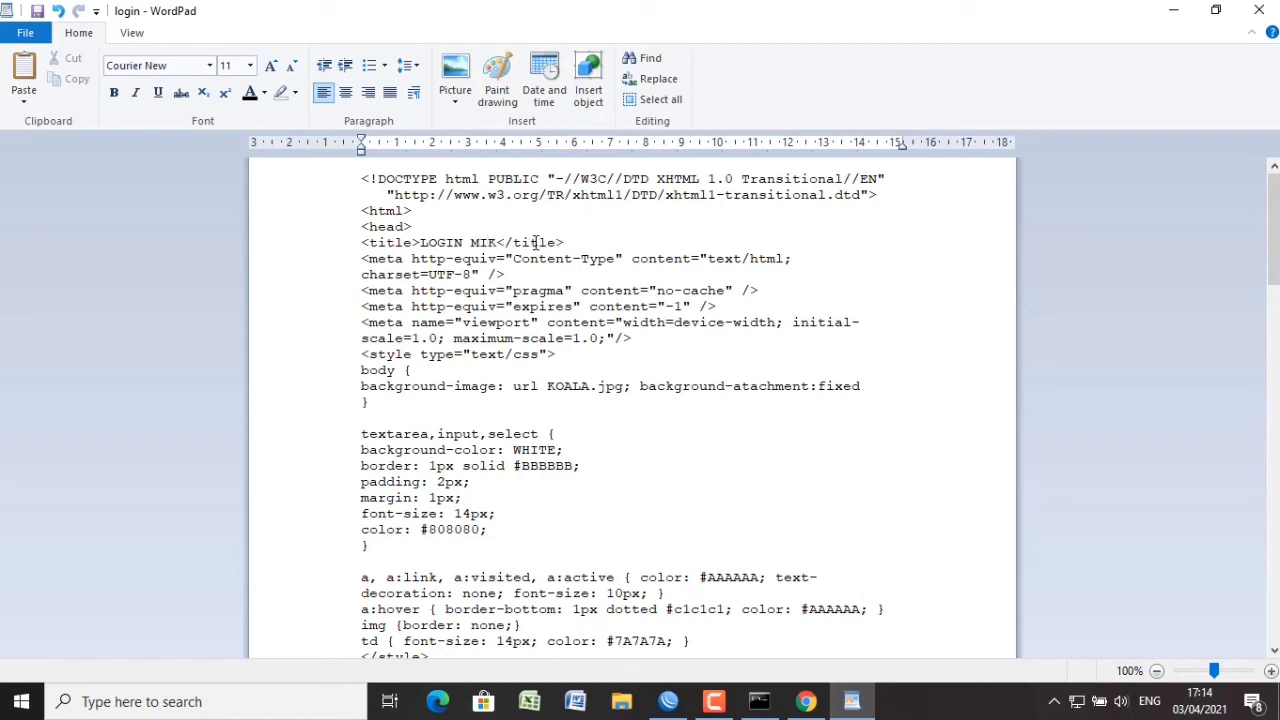
type("ROTIK")
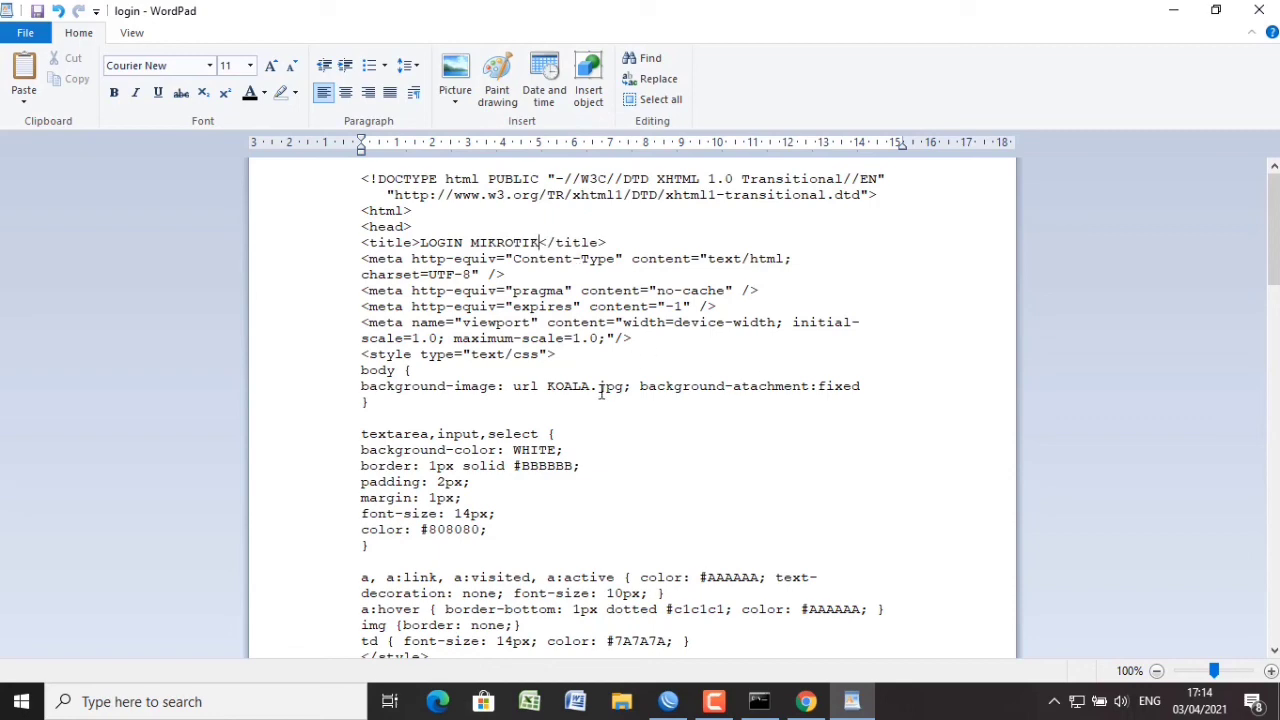
scroll(1273, 240, "down", 2)
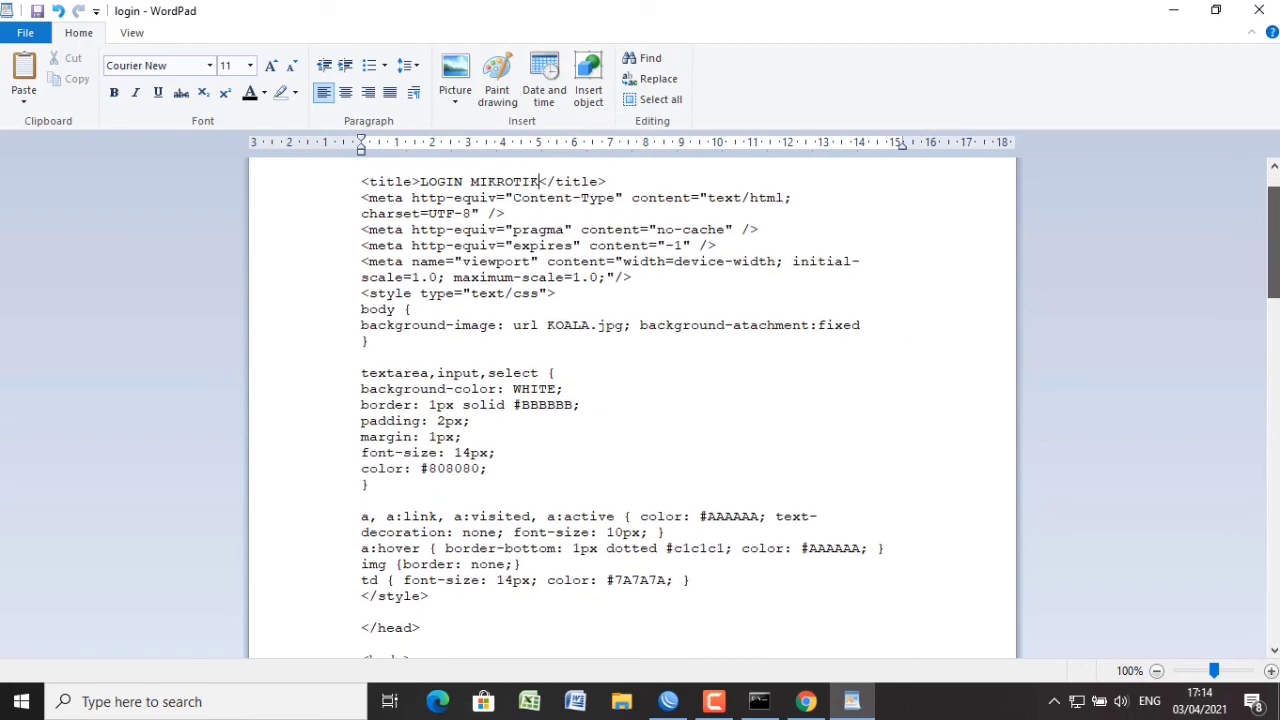
left_click_drag(1273, 240, 1273, 432)
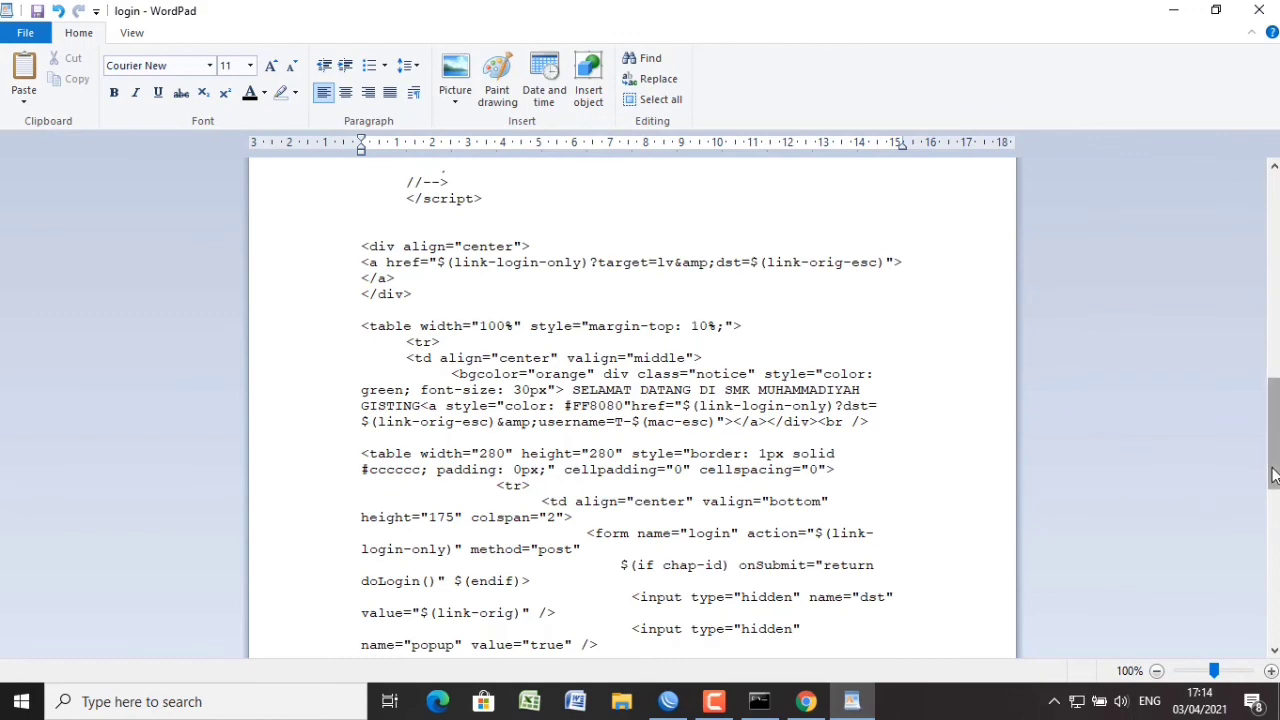
left_click_drag(1273, 476, 1273, 423)
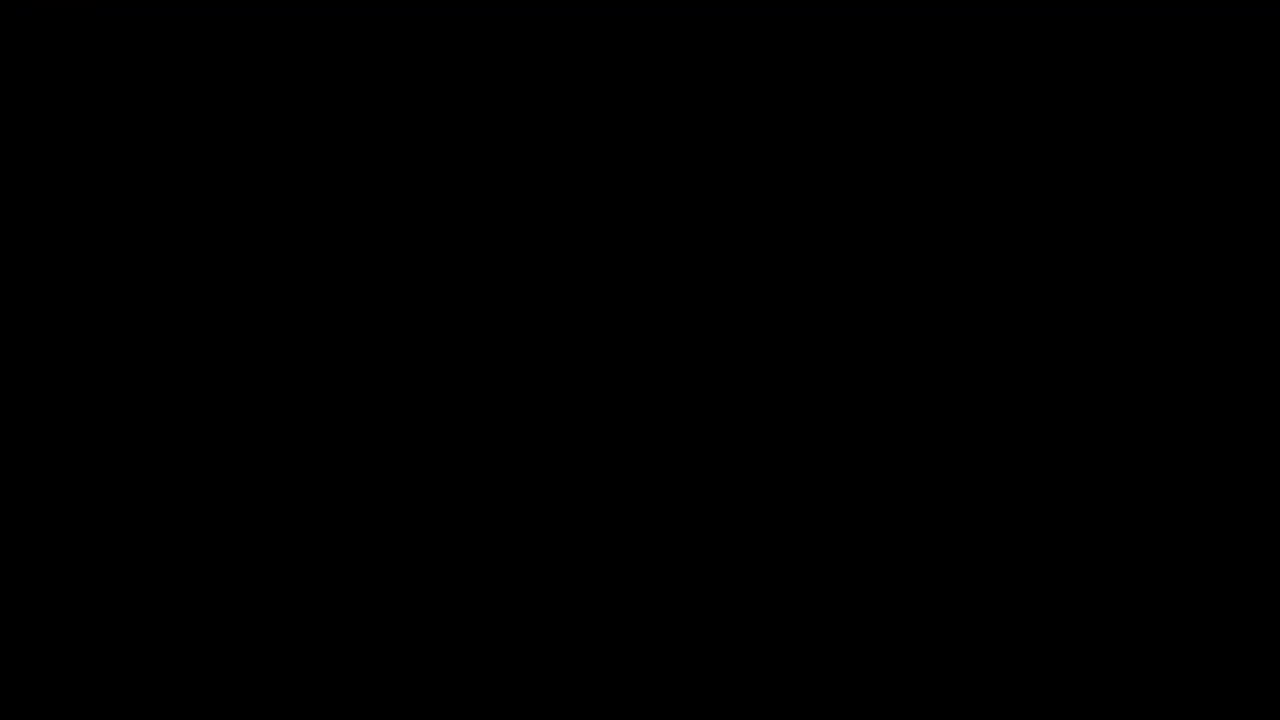